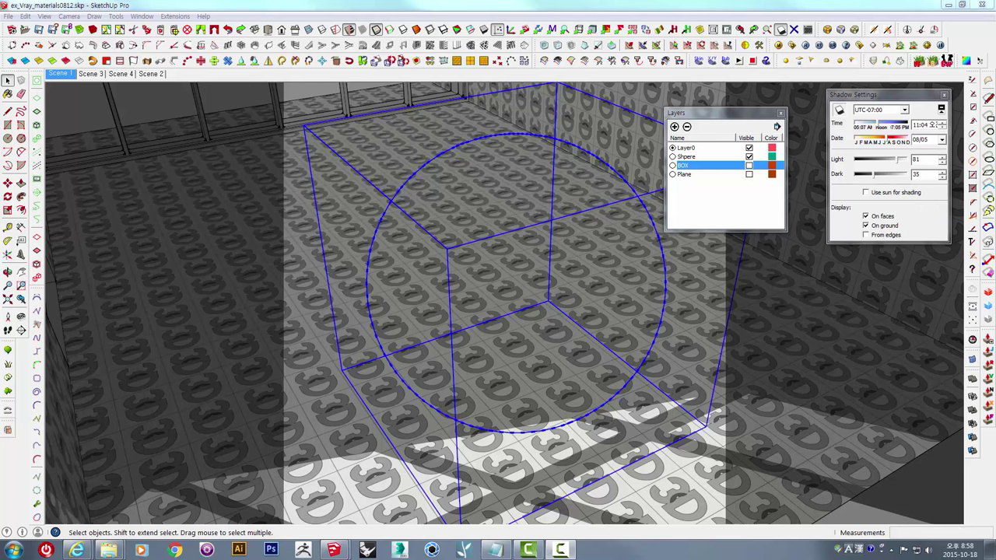
Bring the Naver cafe browser to the front and position it over the SketchUp model.
left_click(76, 550)
left_click_drag(809, 23, 339, 27)
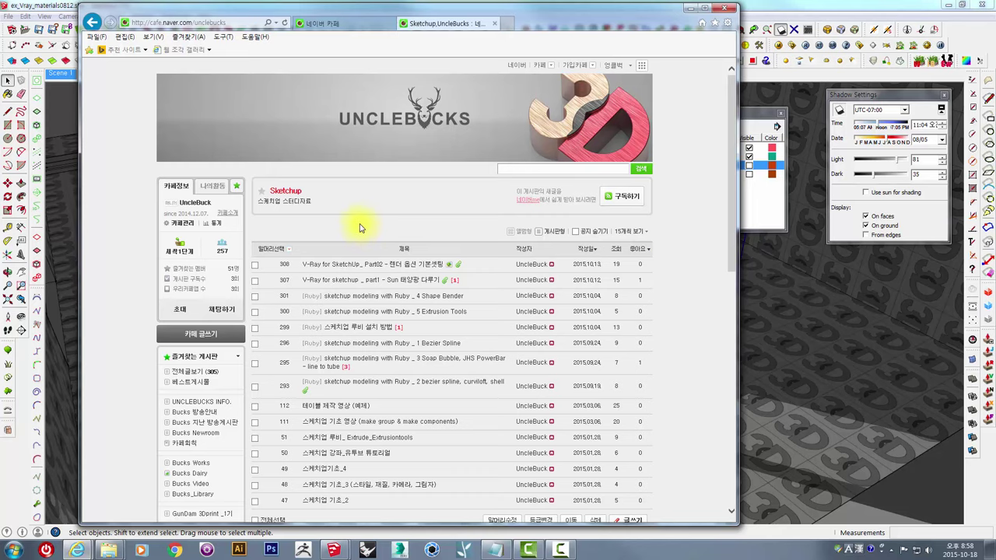
Scroll the cafe page and browse its Sketchup board post list.
scroll(359, 228, "down", 3)
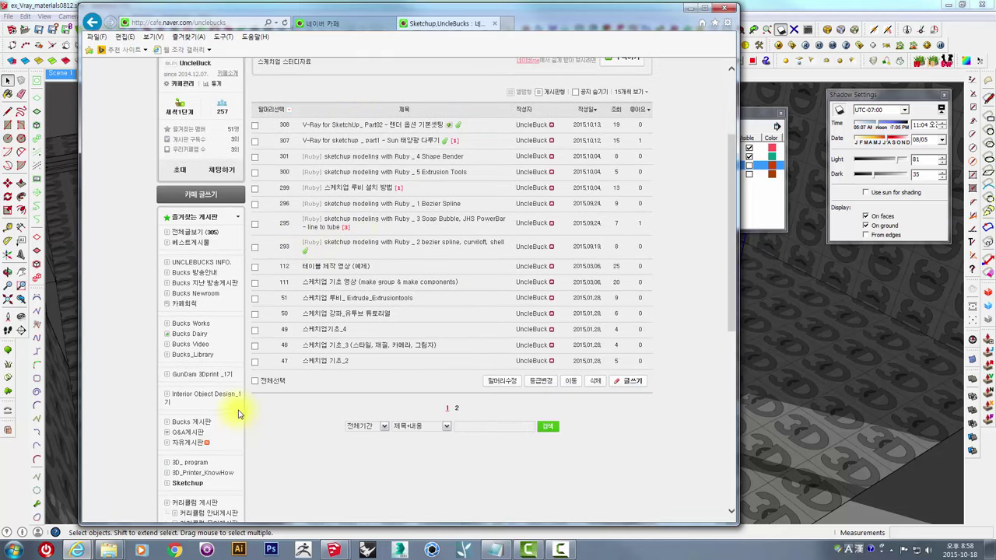
scroll(186, 467, "down", 2)
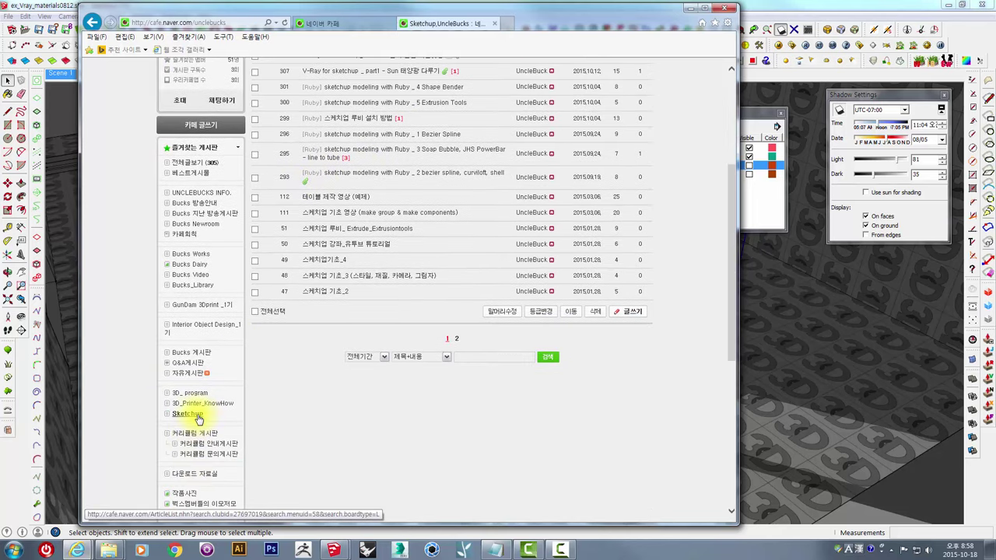
left_click(197, 418)
scroll(354, 200, "down", 3)
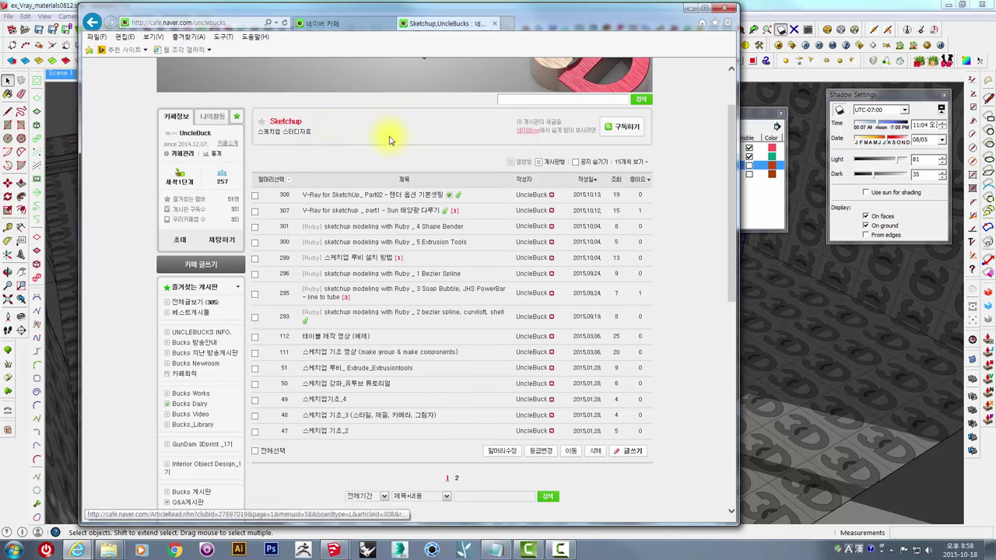
Close the browser window along with all of its tabs.
left_click_drag(542, 27, 585, 30)
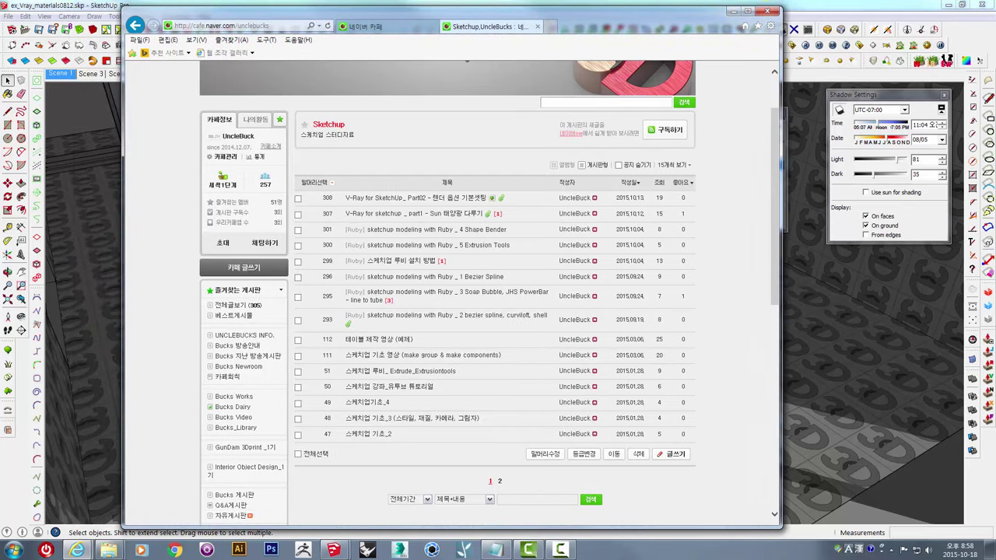
left_click(767, 11)
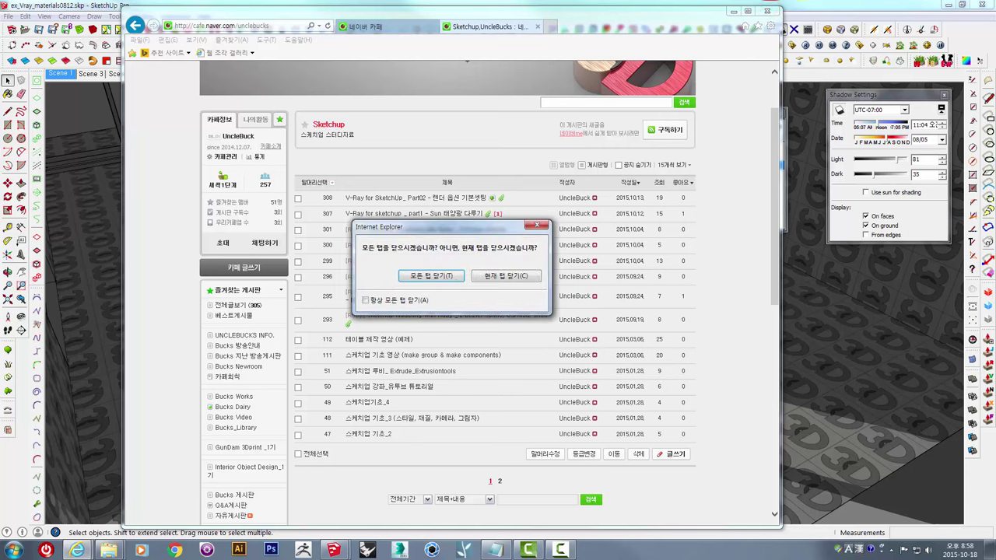
left_click(424, 276)
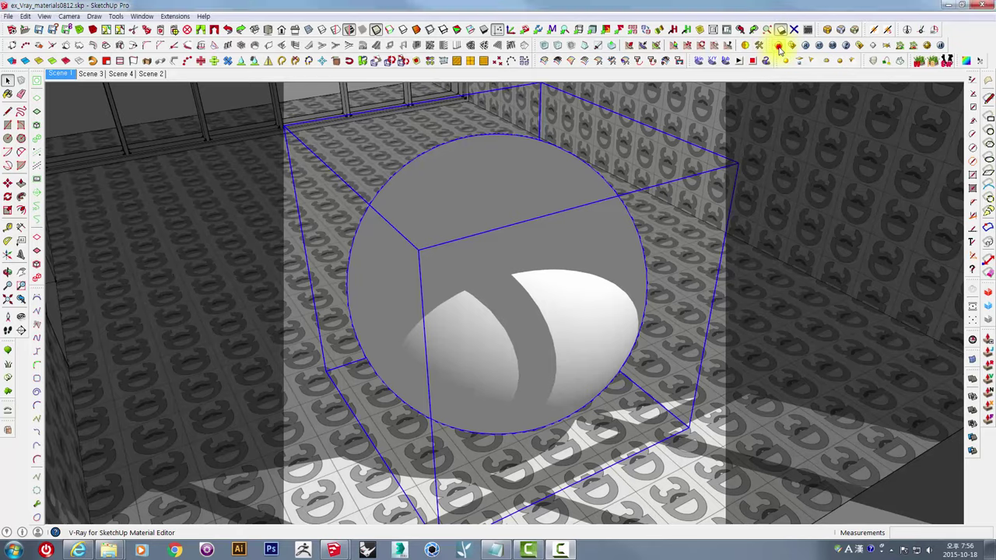
Open the V-Ray material editor and position its window over the model.
left_click(779, 44)
mouse_move(526, 100)
left_mouse_down()
mouse_move(444, 111)
mouse_move(548, 118)
left_mouse_up()
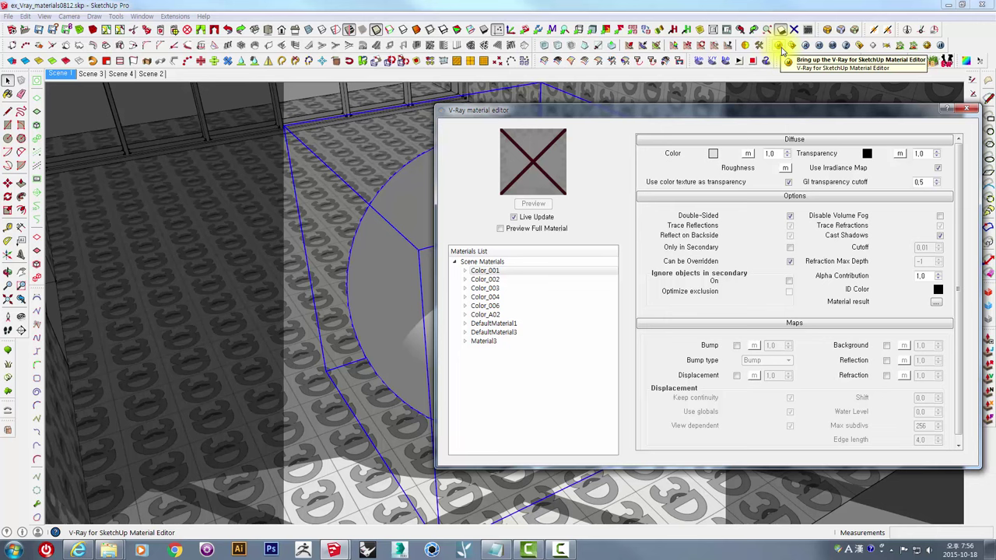
mouse_move(627, 111)
left_mouse_down()
mouse_move(573, 111)
mouse_move(599, 121)
left_mouse_up()
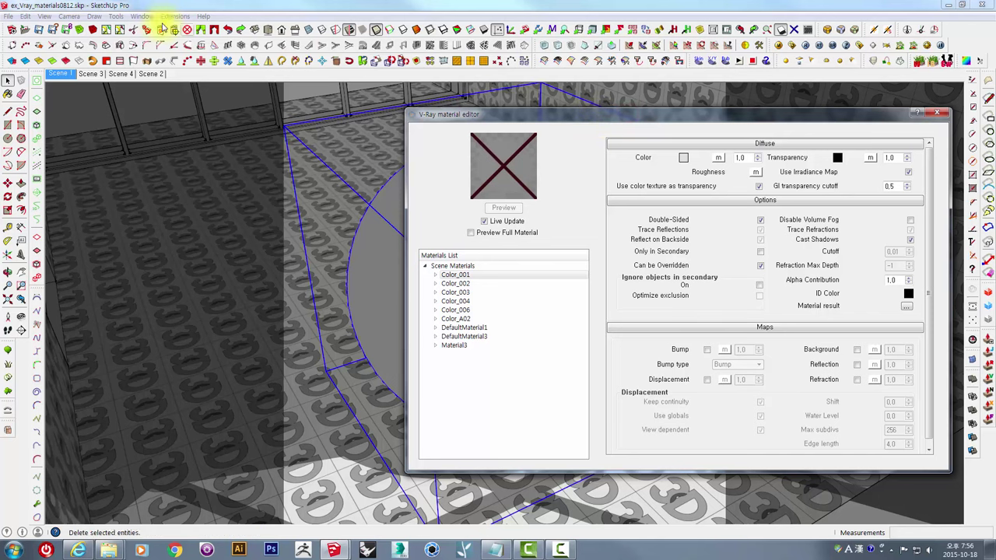
left_click(145, 17)
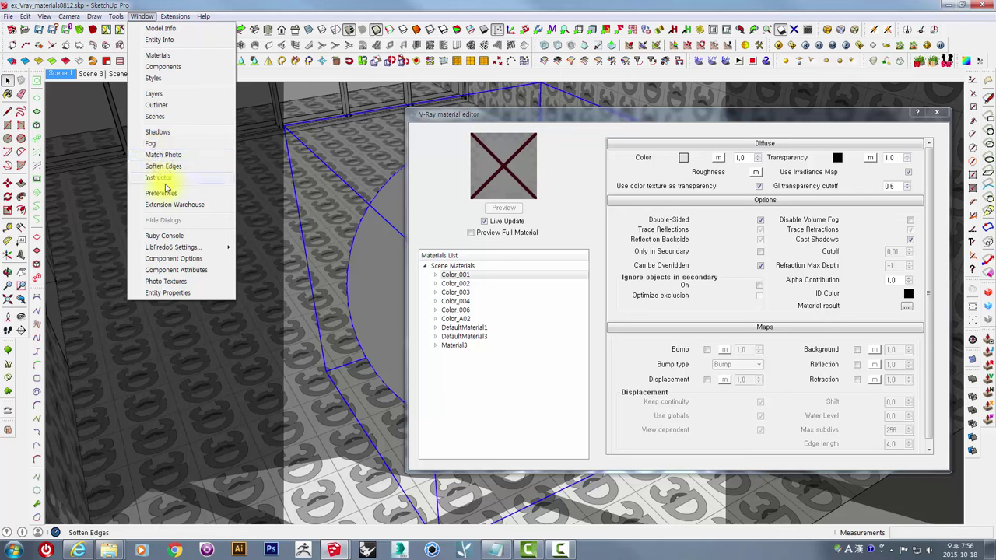
Show the Materials panel set to In Model, placed beside the V-Ray material editor.
left_click(167, 55)
left_click_drag(208, 115, 162, 102)
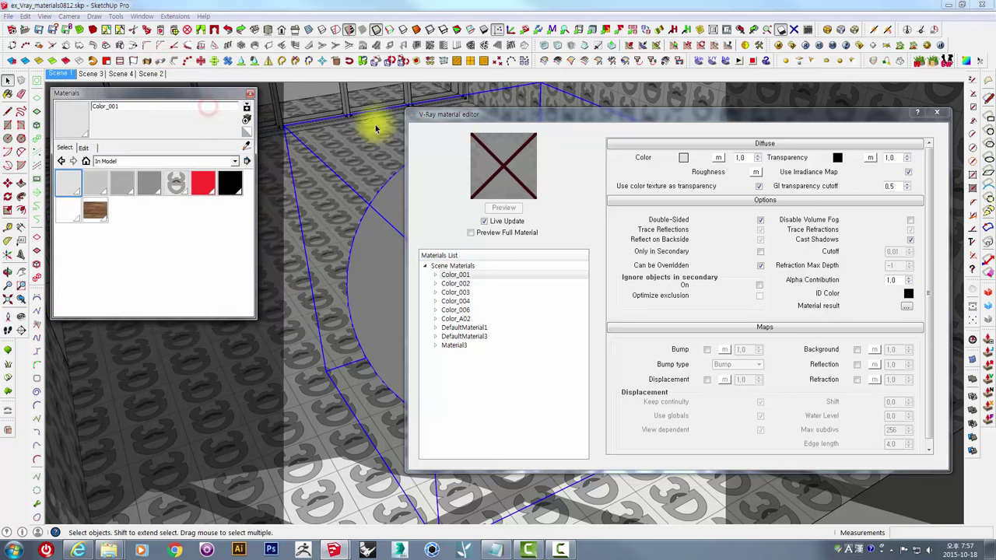
left_click_drag(446, 115, 322, 94)
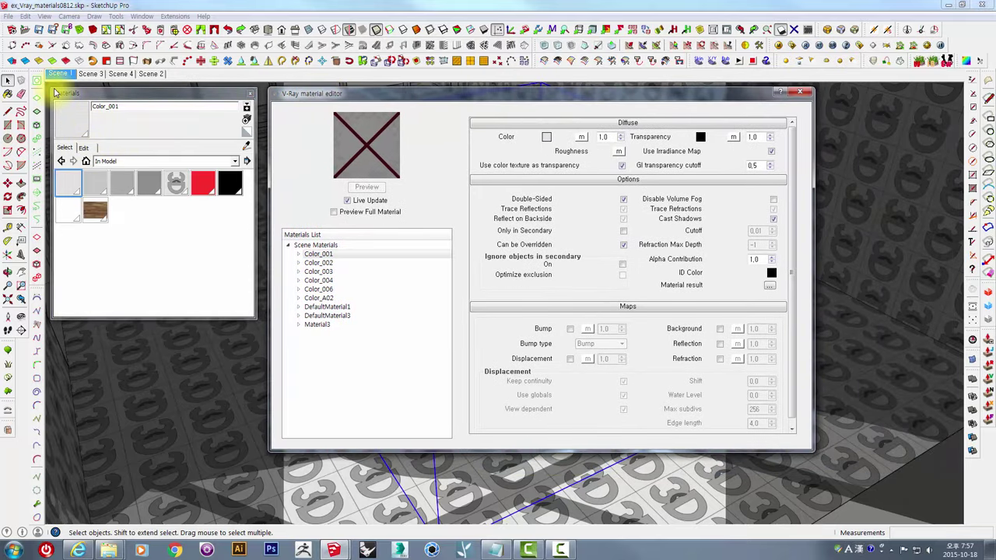
left_click(109, 162)
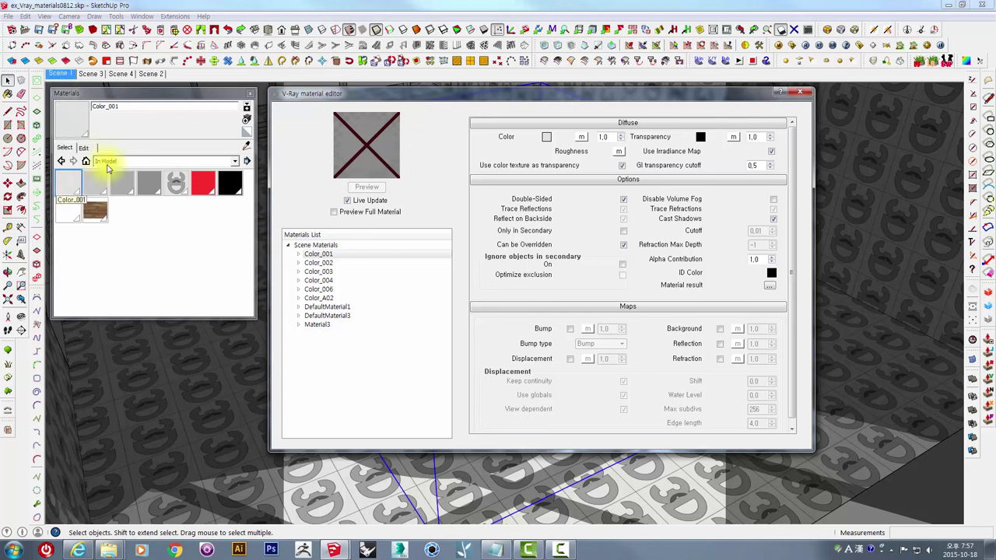
left_click(111, 162)
left_click(121, 173)
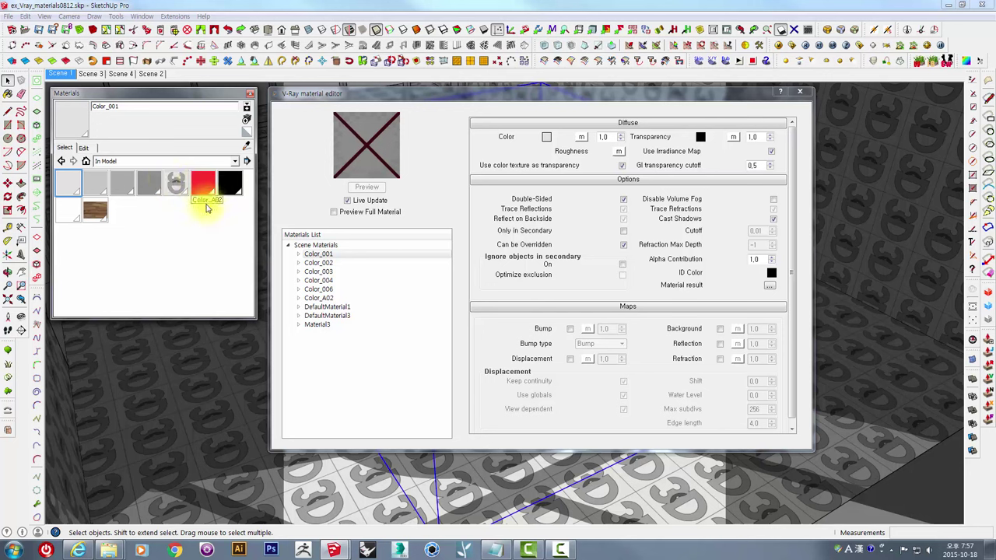
left_click(355, 402)
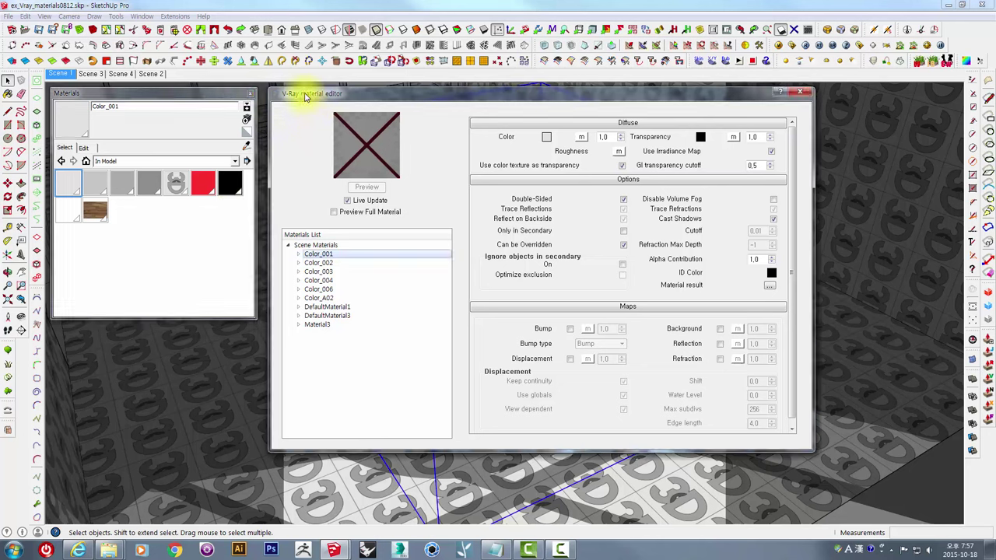
left_click(306, 95)
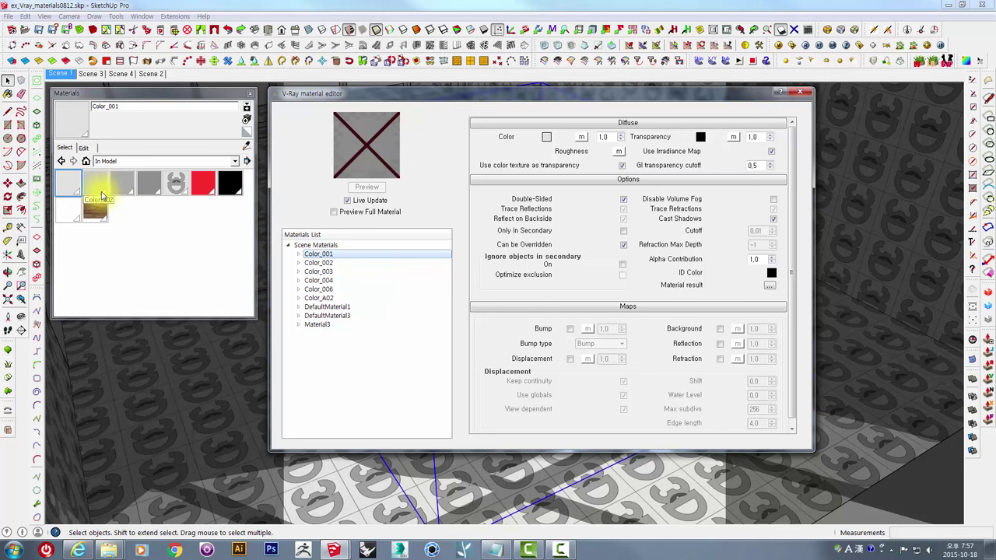
Inspect the V-Ray settings of Color_003, Color_006 and Material3, ending on wood Material3.
left_click(118, 183)
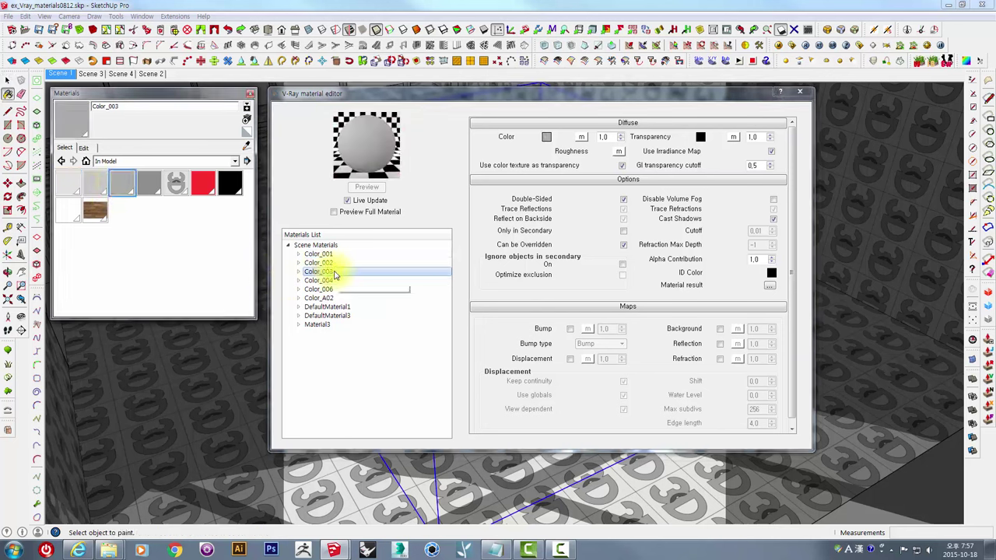
left_click(175, 183)
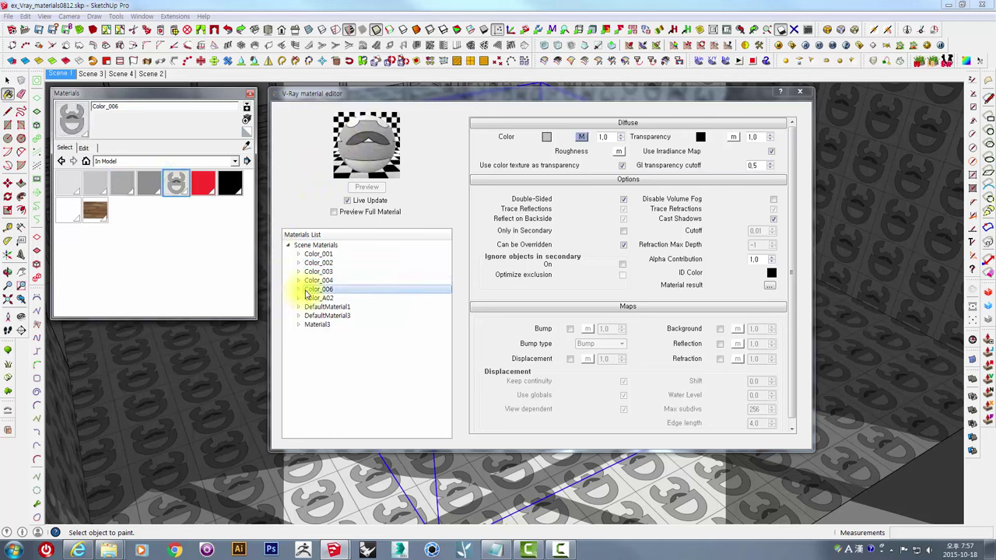
left_click(94, 210)
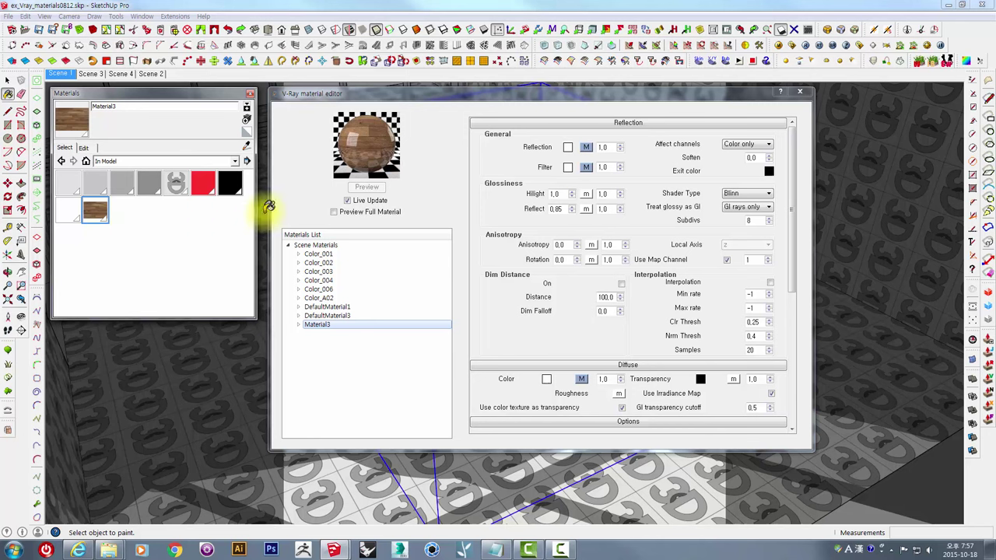
left_click(325, 246)
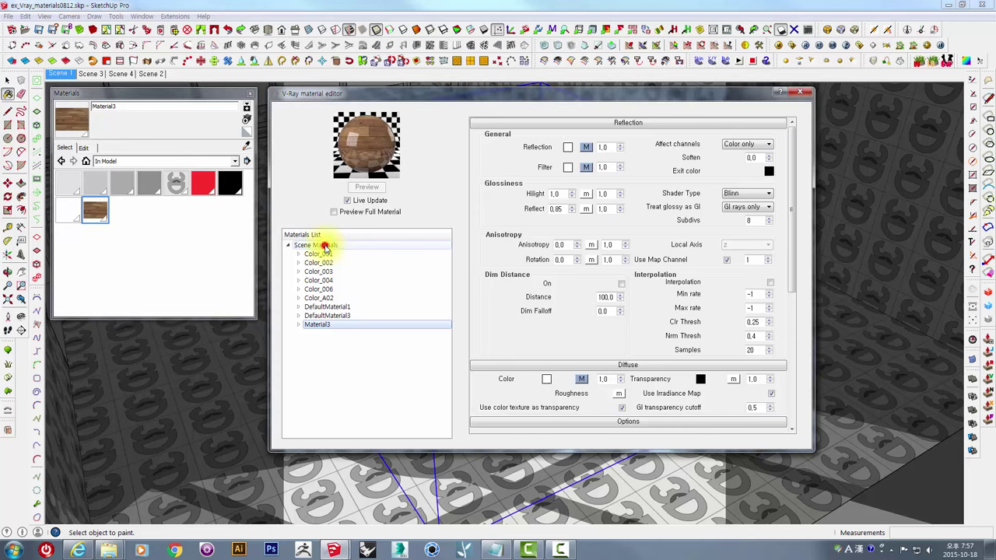
left_click(340, 368)
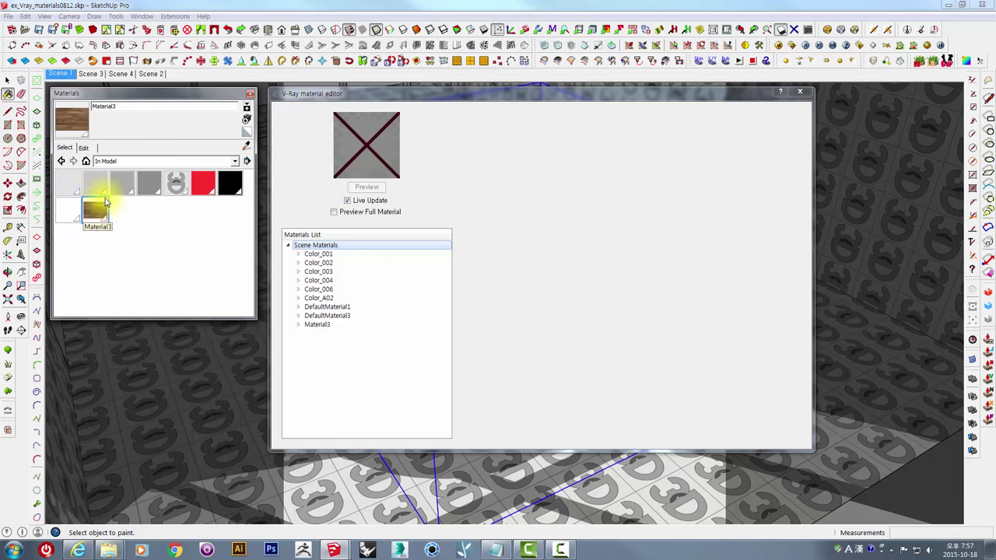
left_click(124, 188)
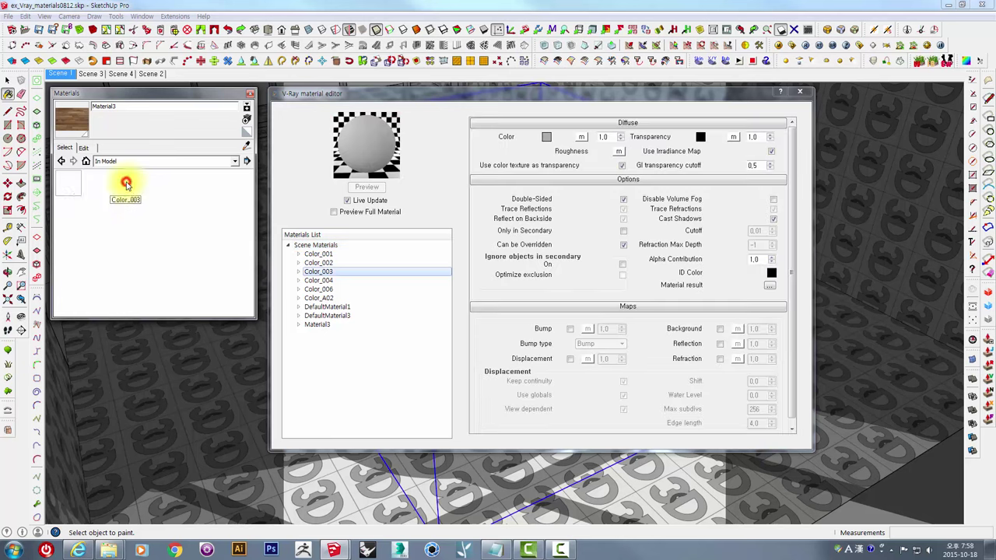
left_click(90, 211)
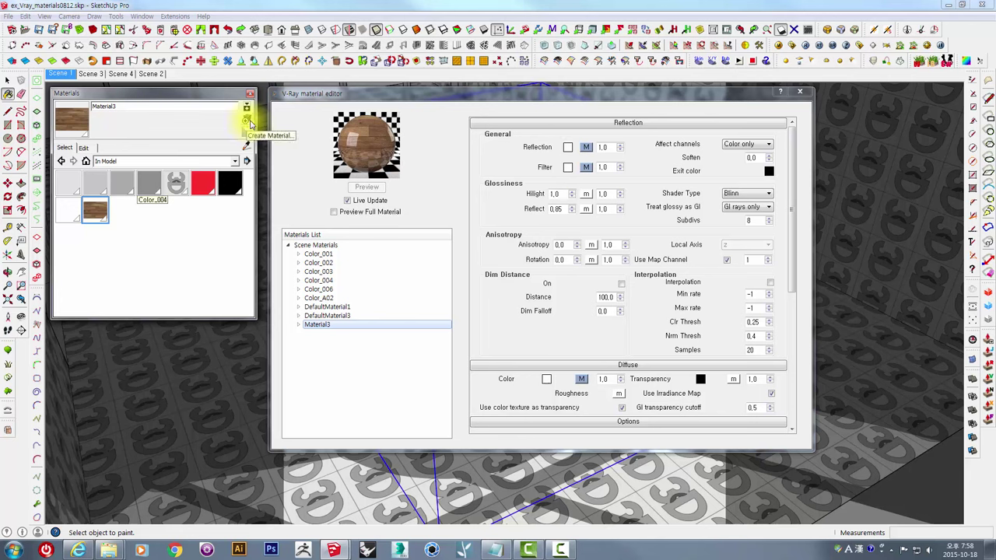
Create a new wood-textured Material1 with a 2000mm × 1400mm texture.
left_click(248, 122)
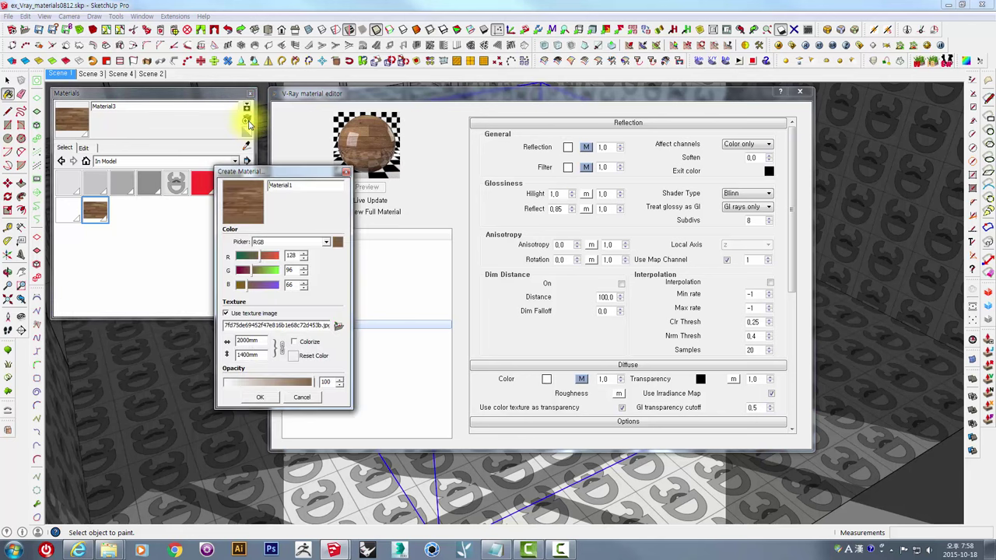
left_click_drag(260, 173, 221, 207)
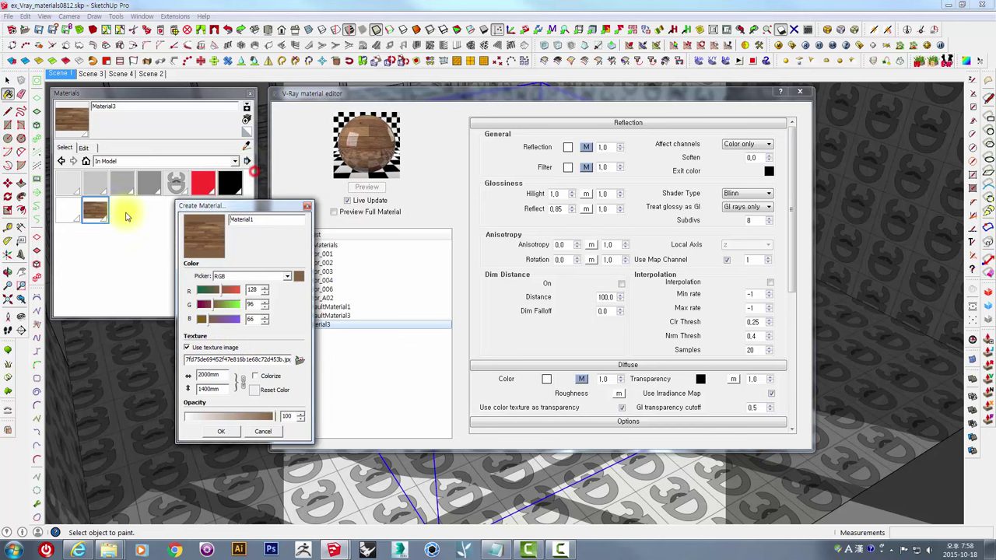
left_click(221, 431)
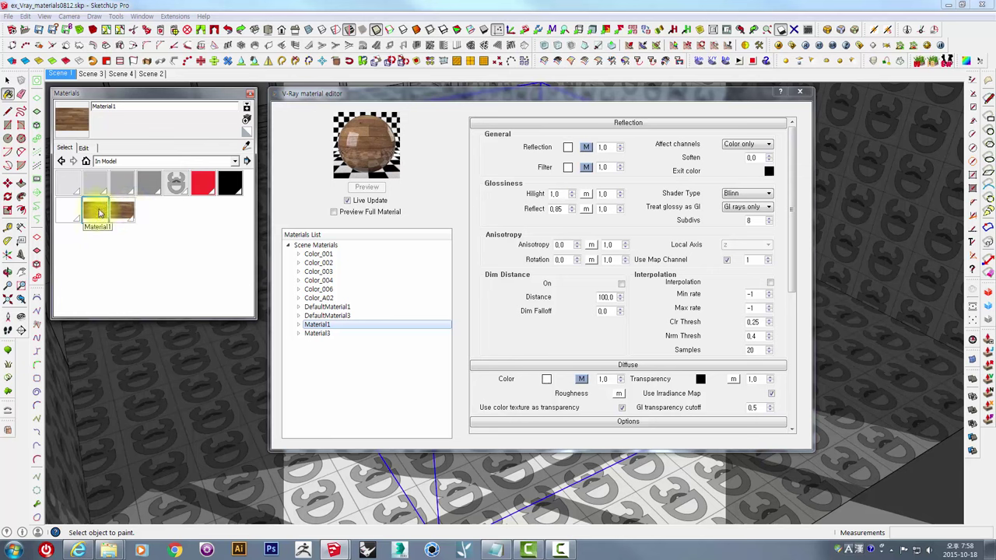
Toggle between Material1 and Material3, leaving Material3 current with Blinn reflection, glossiness 0,85, 8 subdivs.
left_click(99, 212)
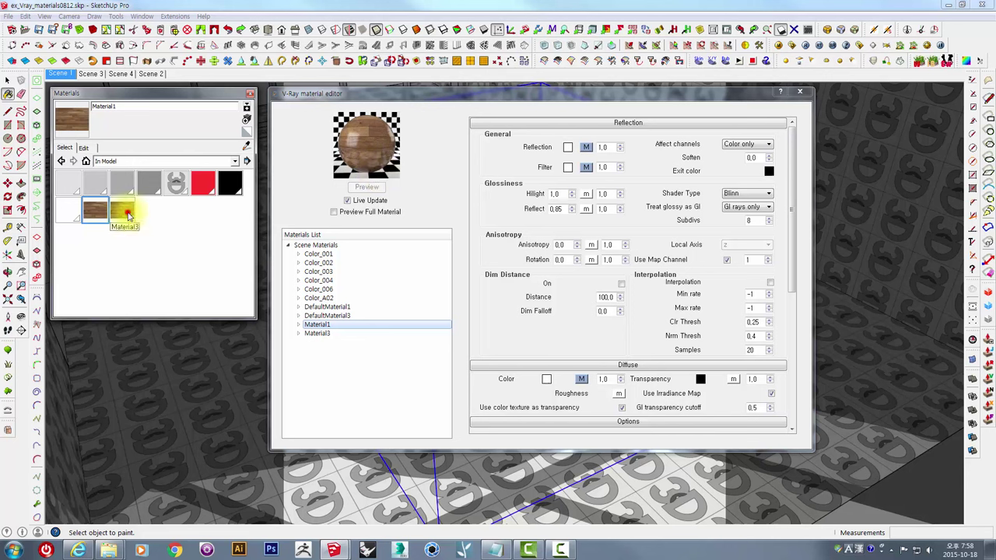
left_click(128, 216)
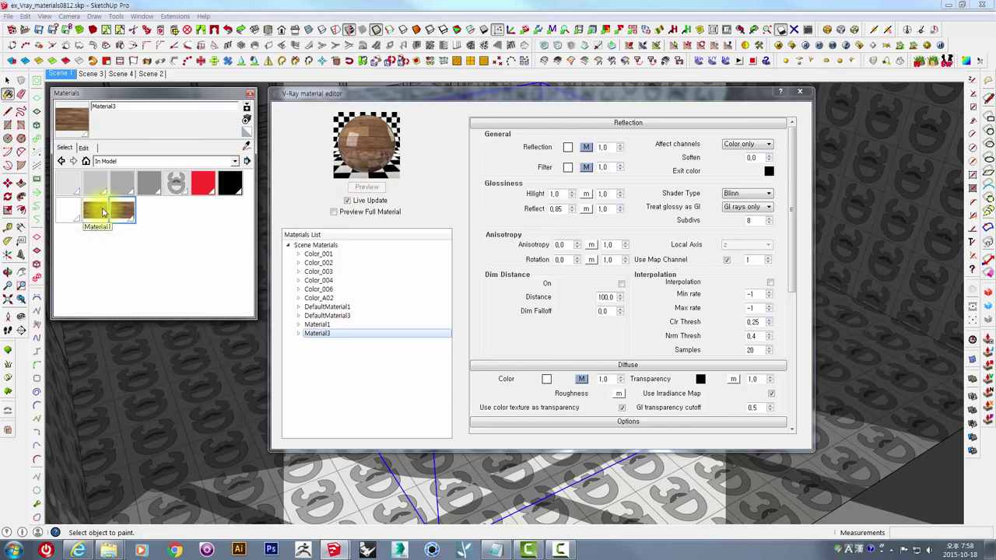
left_click(317, 324)
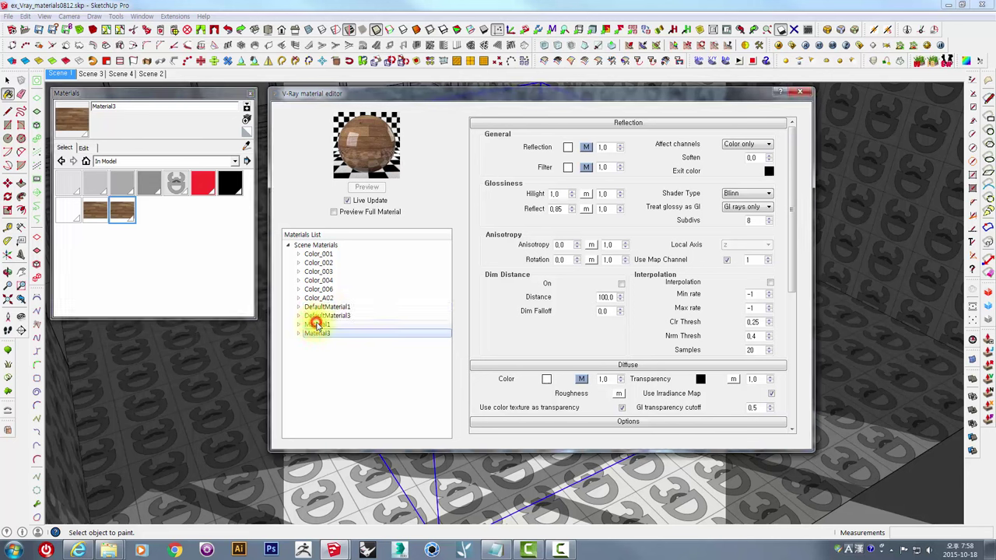
left_click(317, 333)
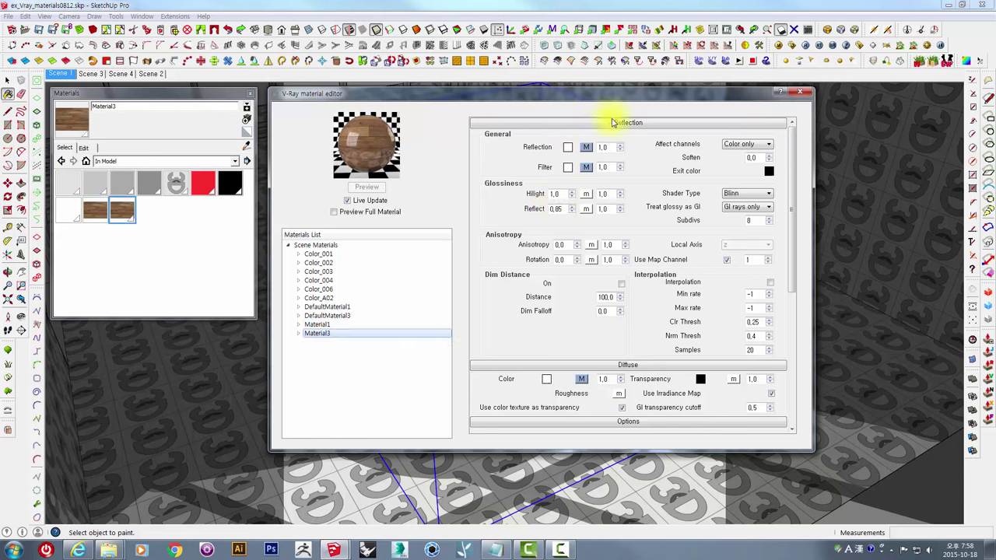
left_click(317, 324)
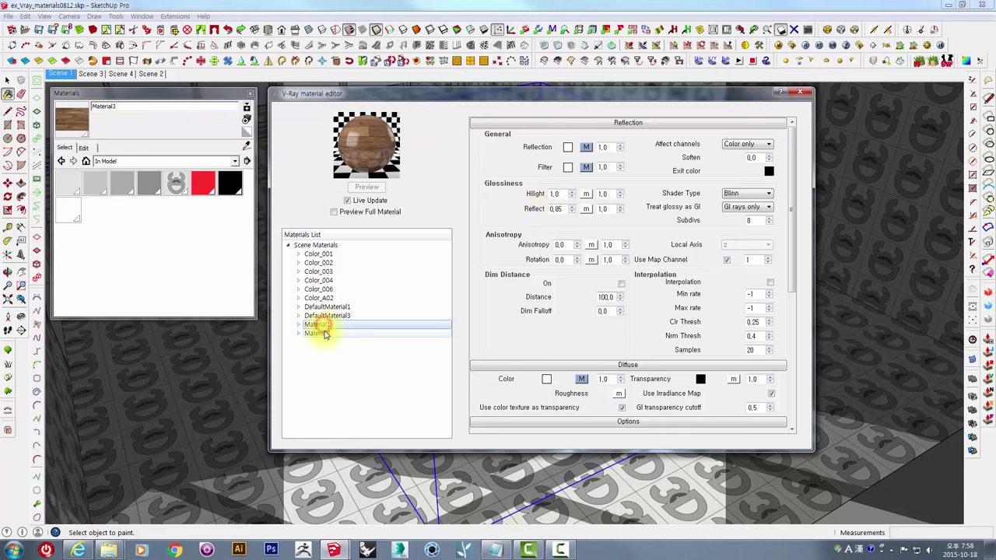
left_click(138, 256)
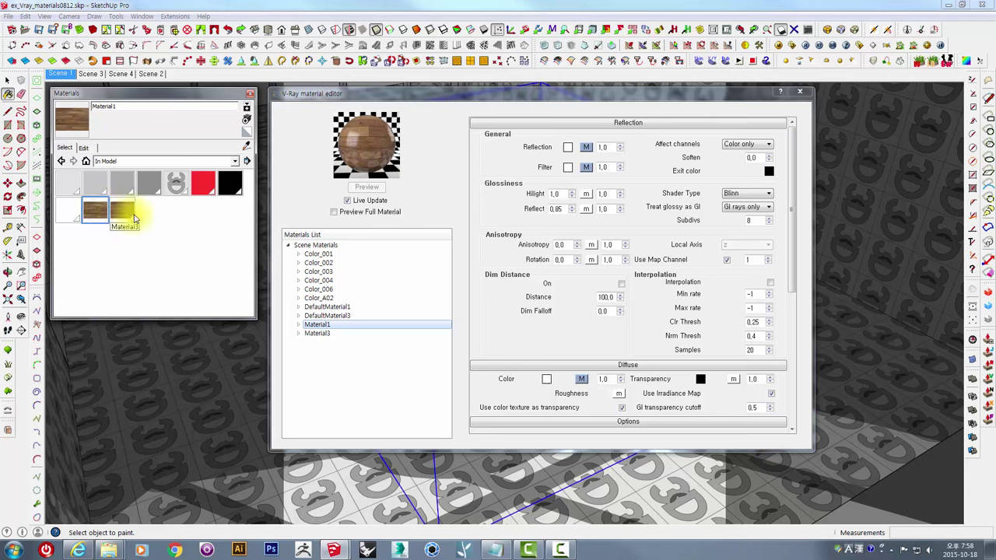
left_click(129, 213)
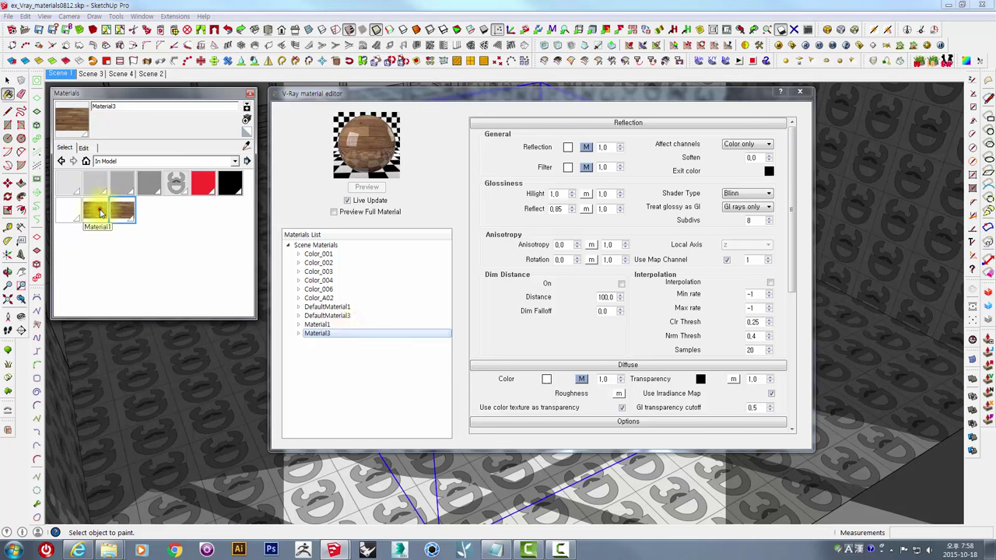
left_click(109, 212)
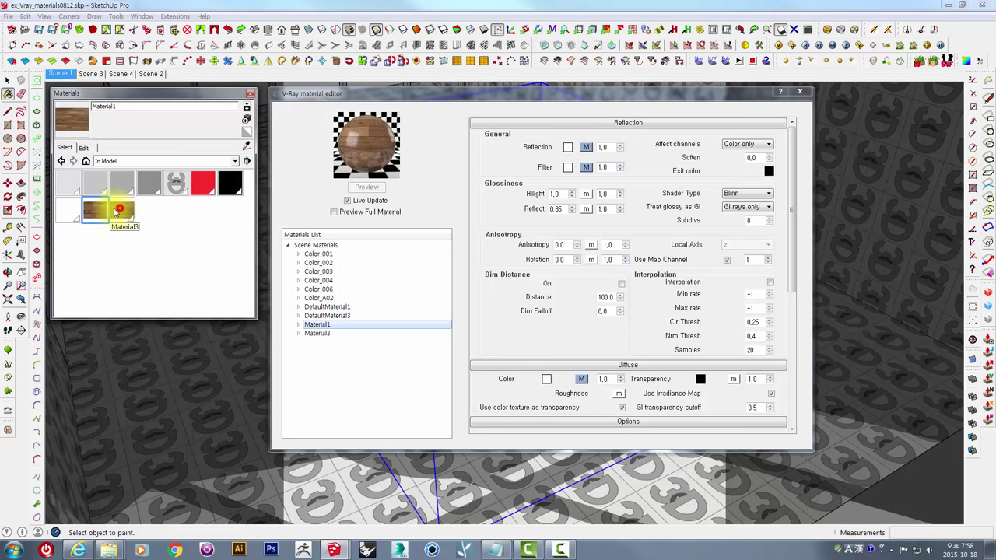
left_click(117, 210)
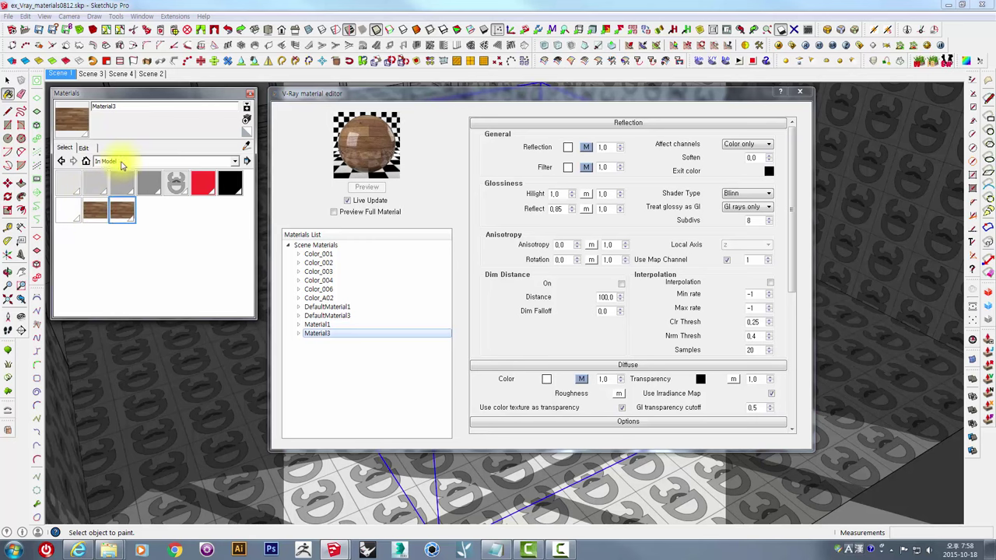
Pick the yellow Color_D01 swatch from the Colors collection.
mouse_move(324, 92)
left_mouse_down()
mouse_move(512, 93)
mouse_move(647, 56)
left_mouse_up()
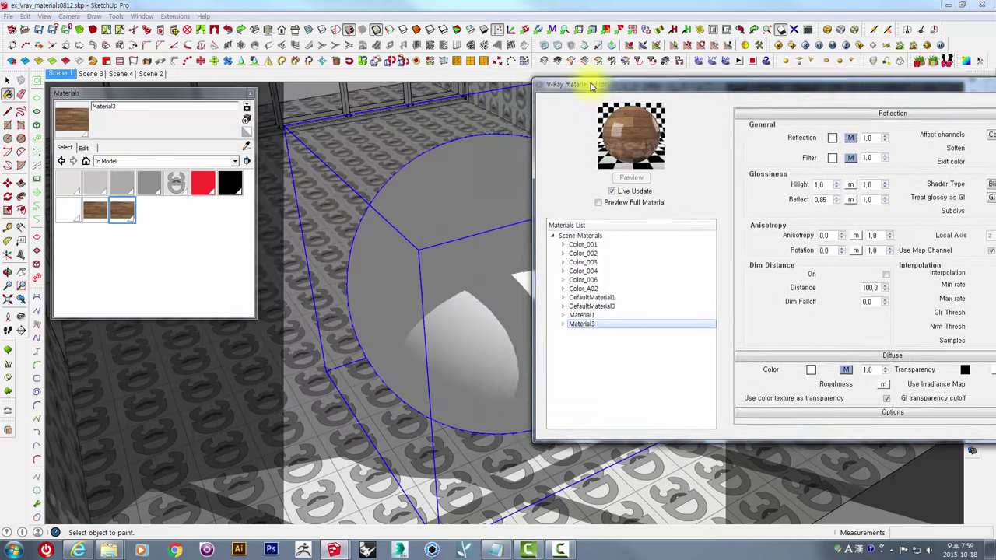
left_click(132, 161)
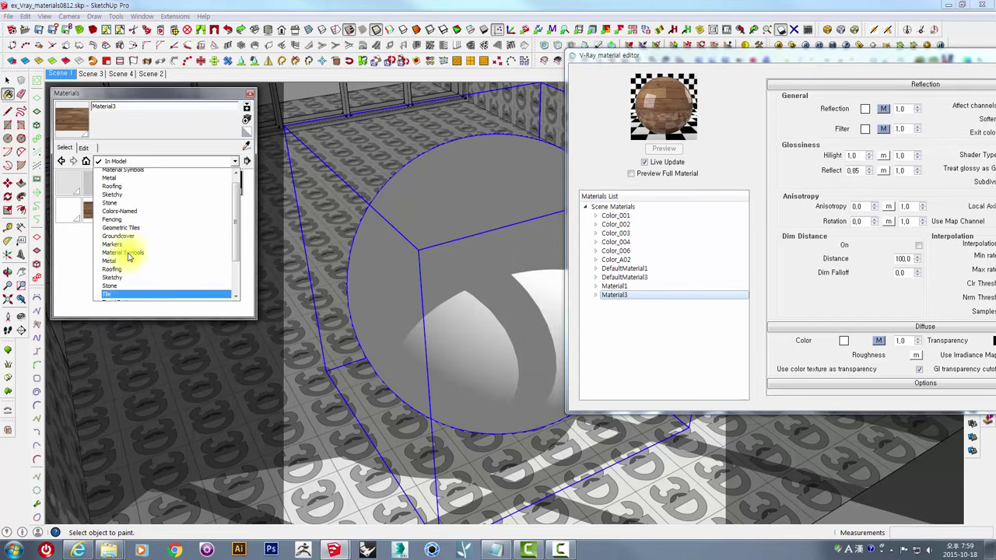
scroll(129, 260, "down", 1)
left_click(125, 224)
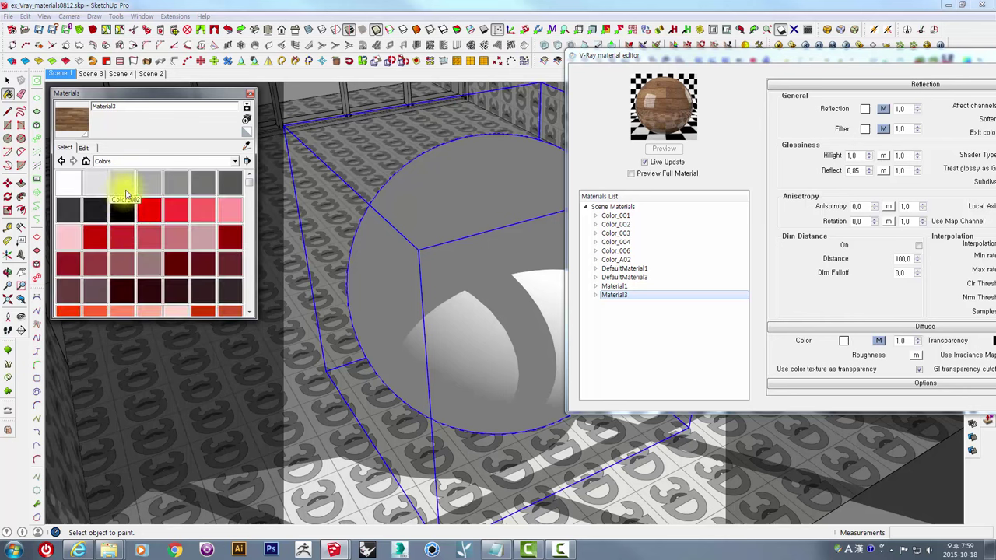
left_click_drag(249, 179, 248, 205)
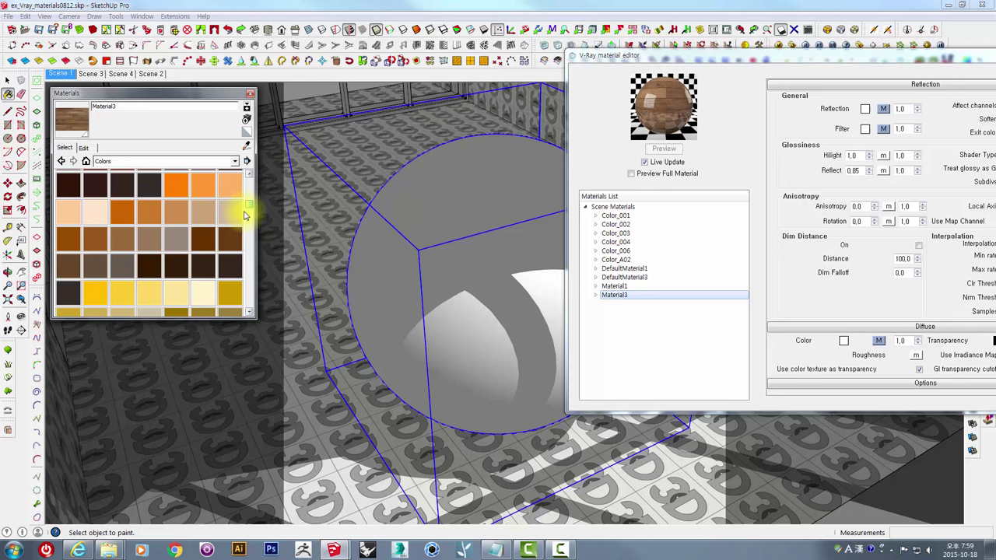
left_click(100, 292)
left_click(444, 189)
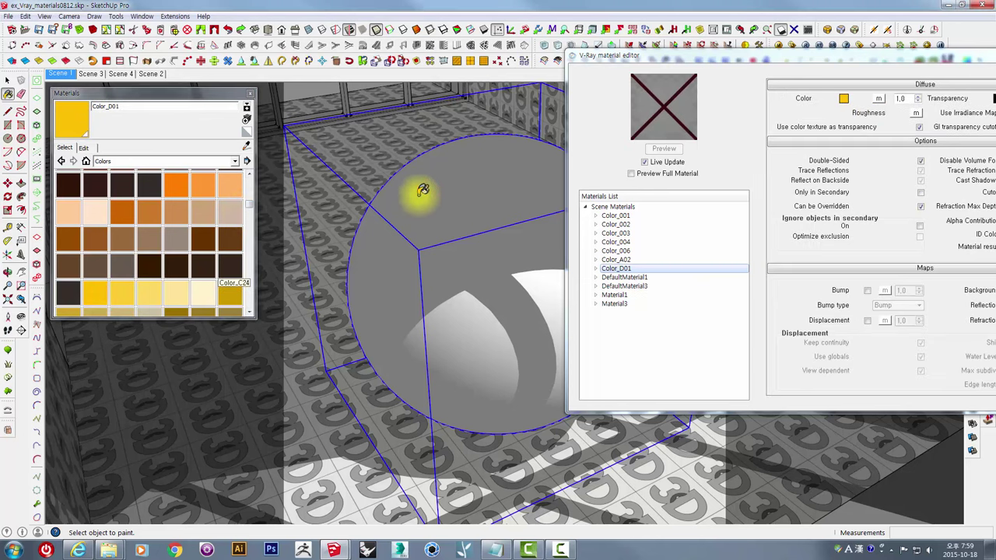
Paint the sphere's face yellow inside its group, then show In Model materials again.
key("space")
double_click(460, 204)
left_click(460, 204)
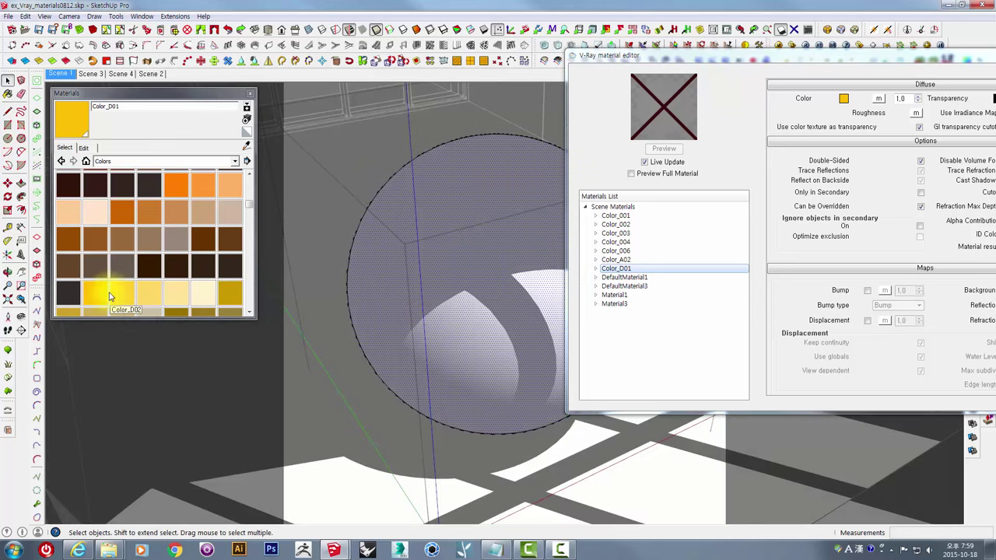
left_click(94, 293)
left_click(422, 242)
key("space")
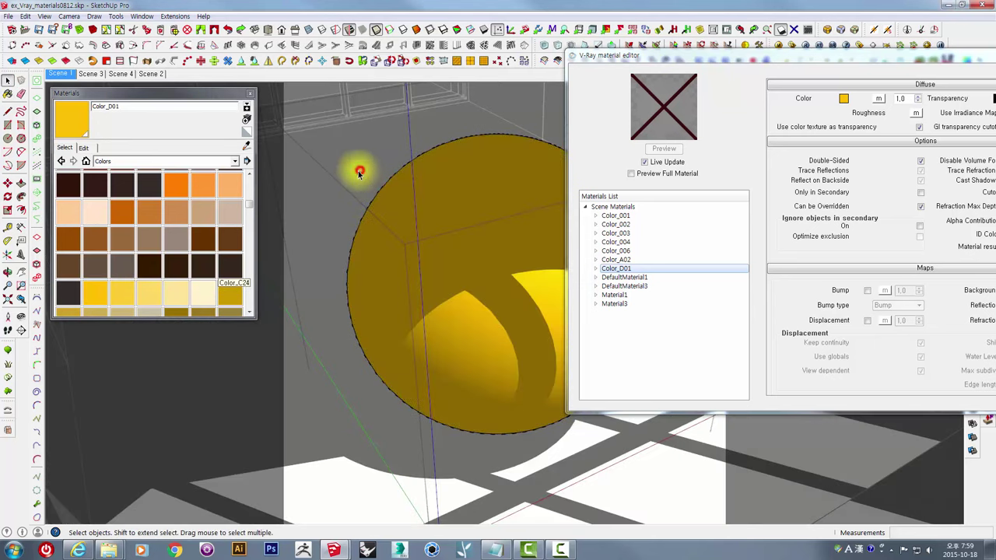
key("Escape")
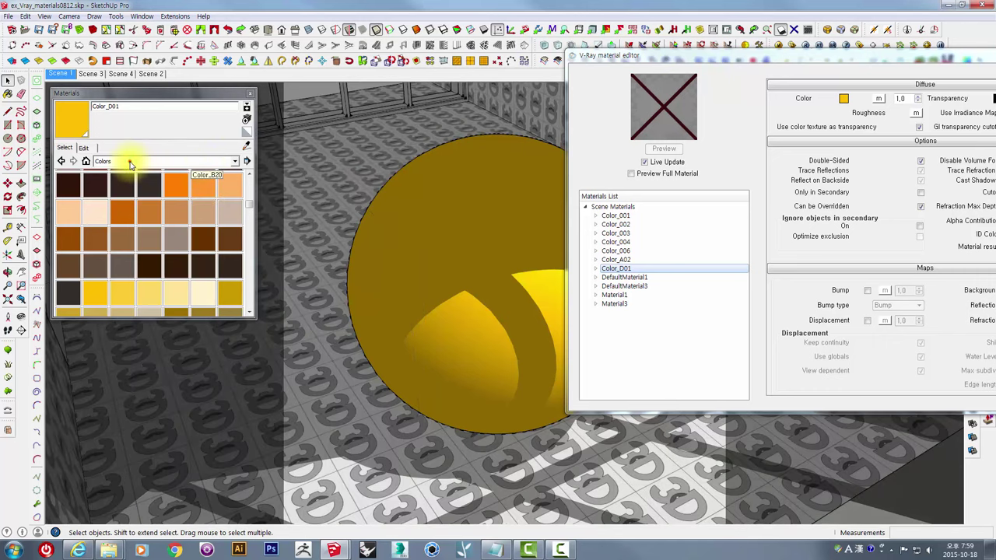
left_click(131, 161)
left_click(131, 173)
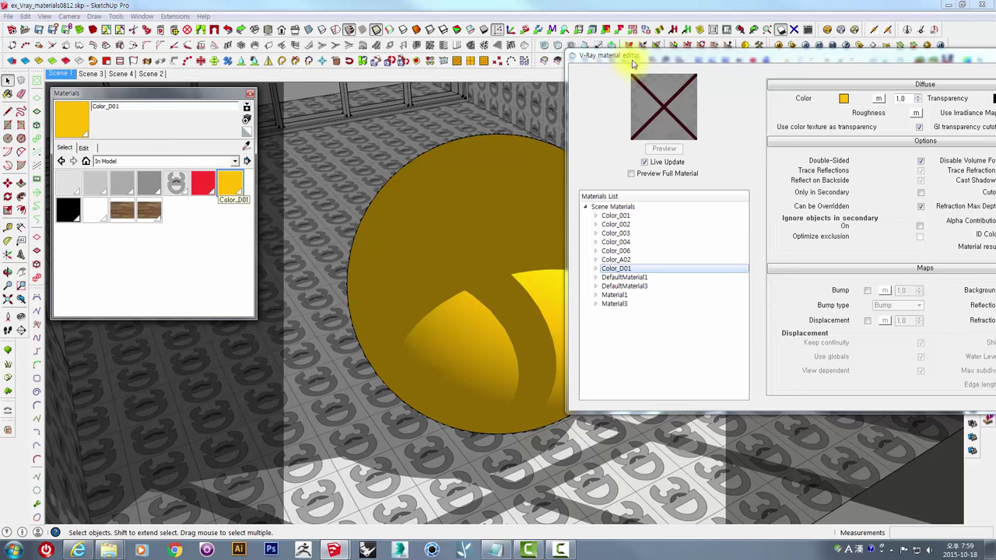
left_click_drag(636, 56, 438, 57)
left_click(411, 349)
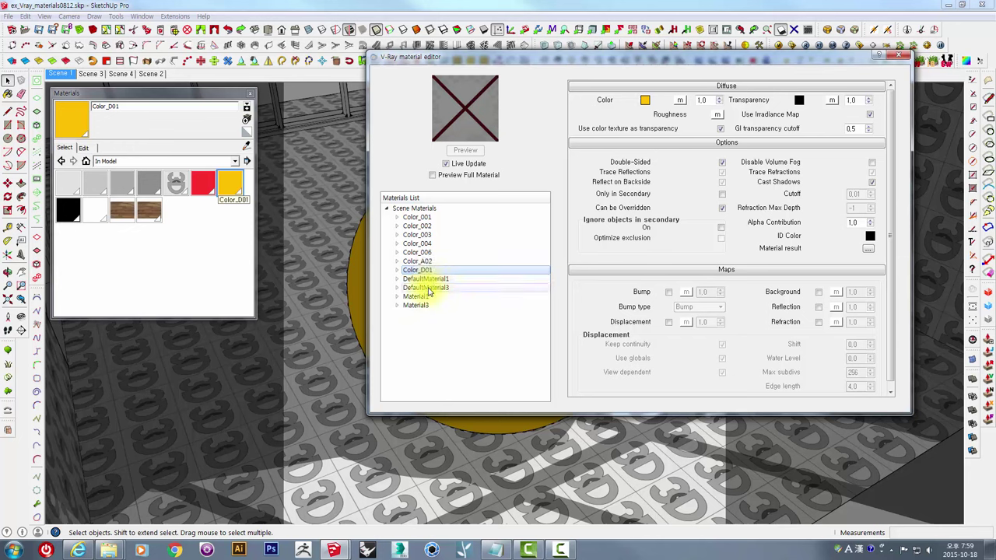
left_click(150, 212)
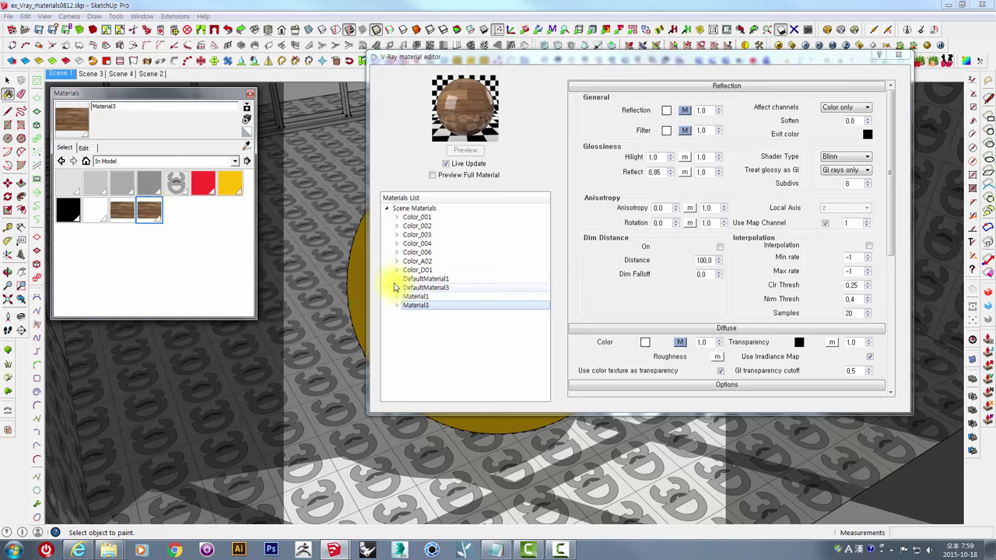
left_click_drag(455, 57, 376, 88)
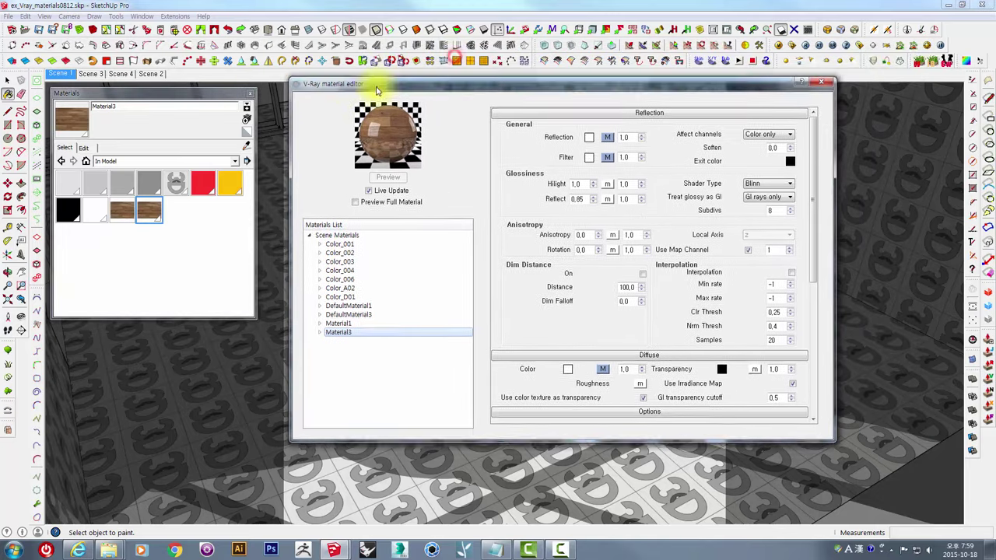
left_click(196, 236)
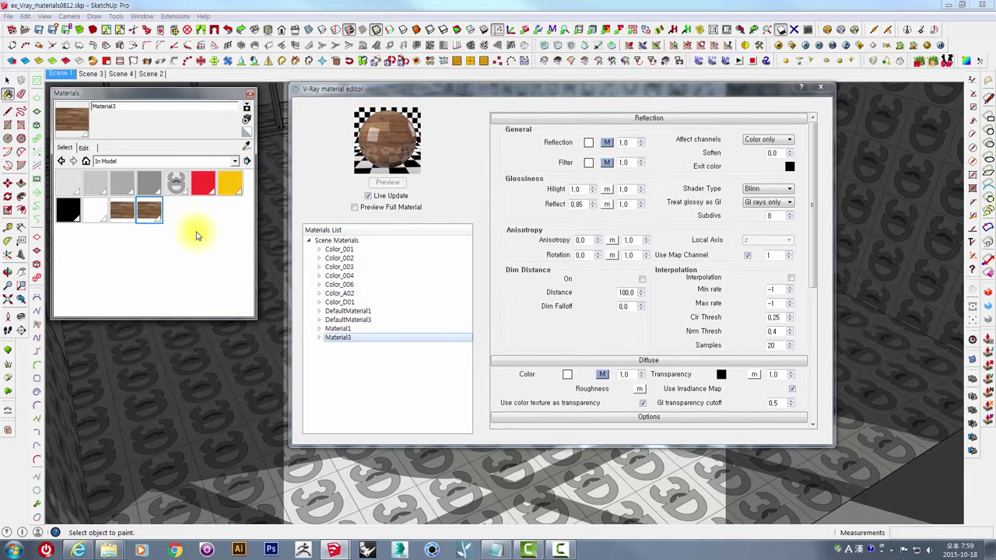
left_click(231, 188)
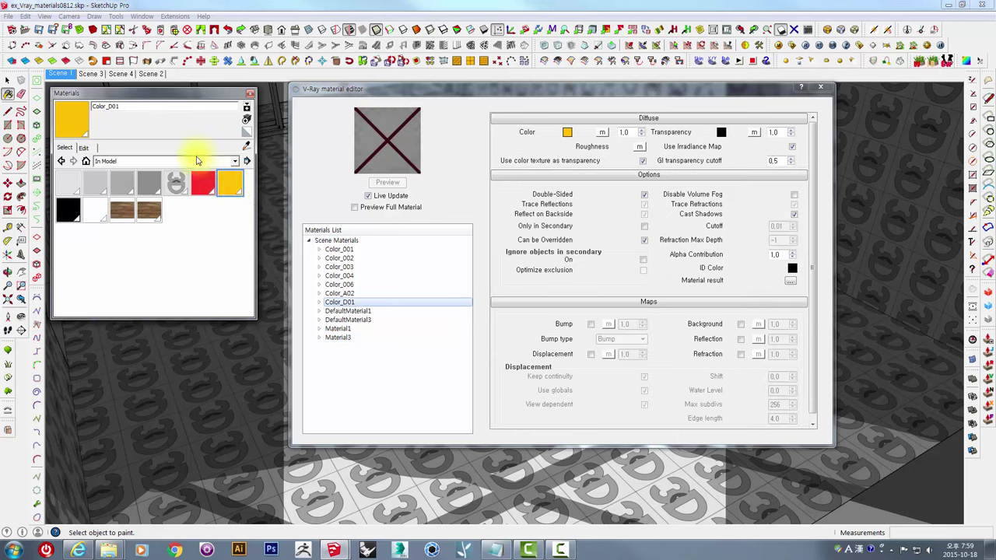
Switch the Materials collection to Colors and close the Materials panel.
left_click(176, 161)
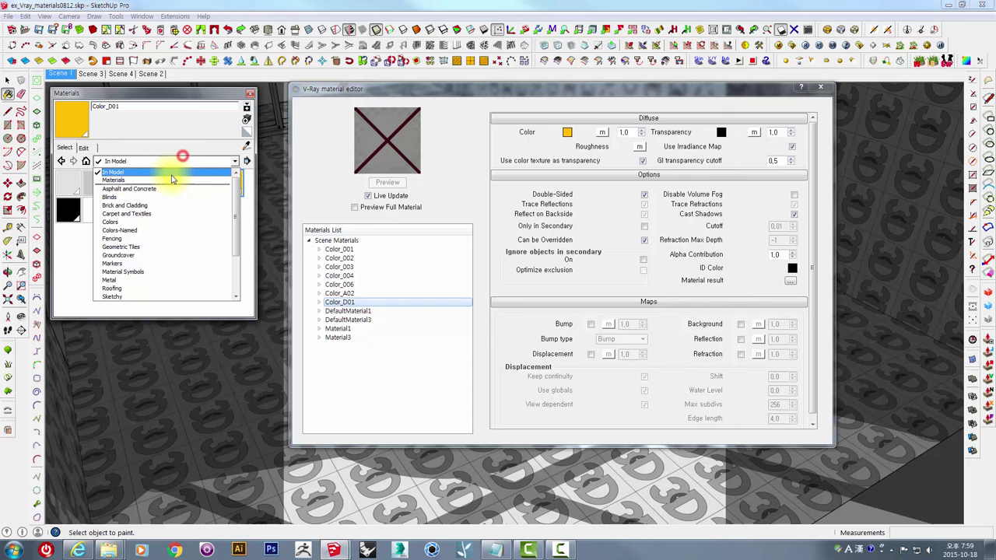
left_click(120, 225)
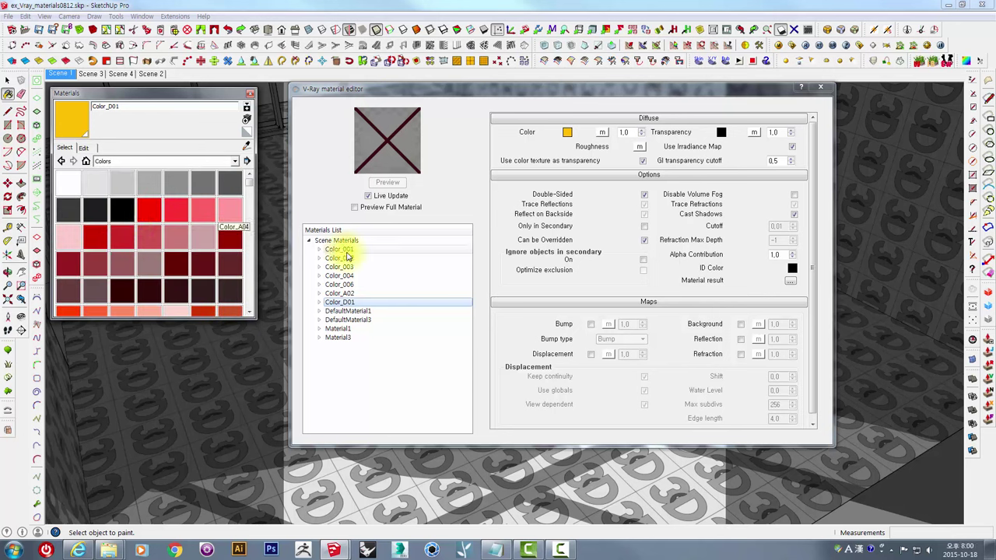
mouse_move(381, 86)
left_mouse_down()
mouse_move(396, 130)
mouse_move(540, 94)
mouse_move(449, 118)
mouse_move(519, 102)
left_mouse_up()
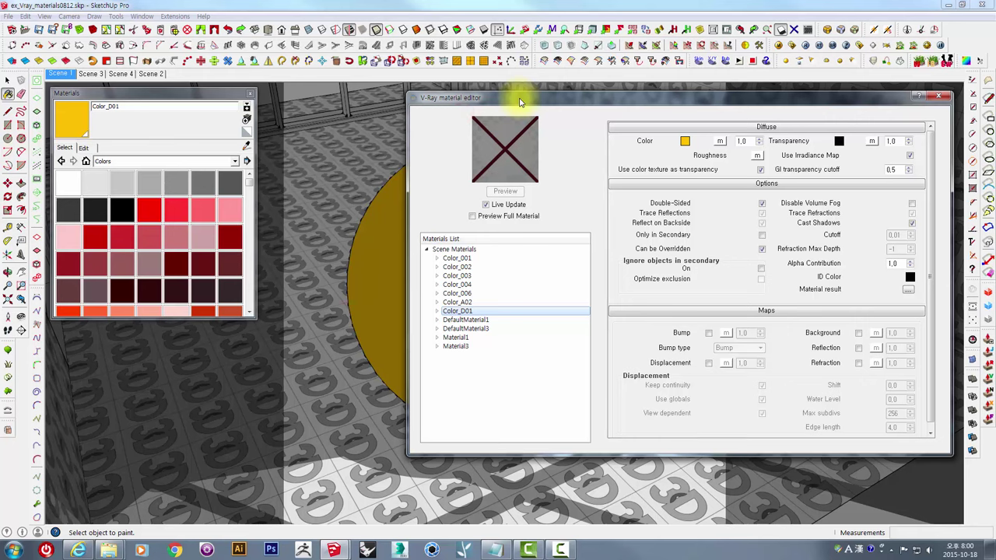
left_click(250, 93)
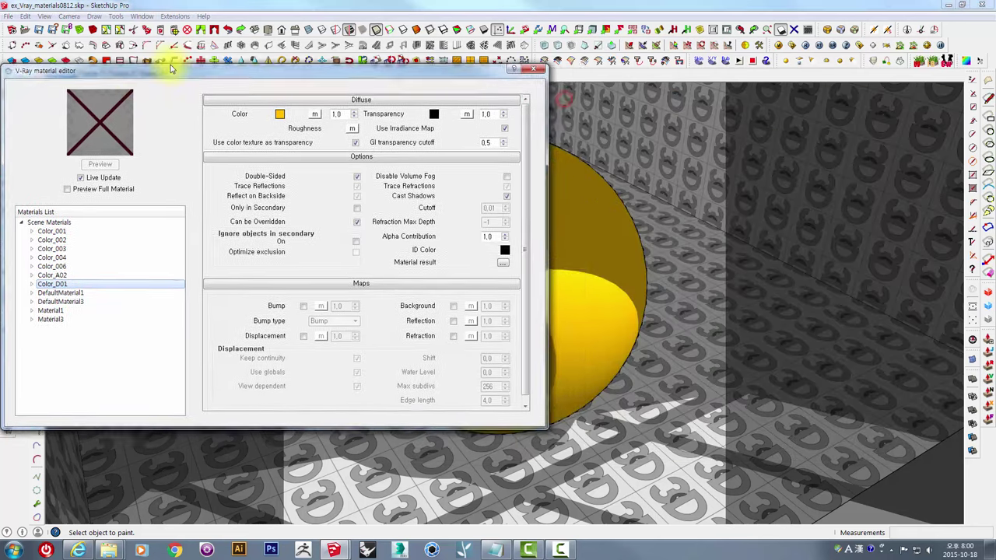
Move the V-Ray material editor to the upper left, narrower and taller.
left_click_drag(463, 98, 83, 53)
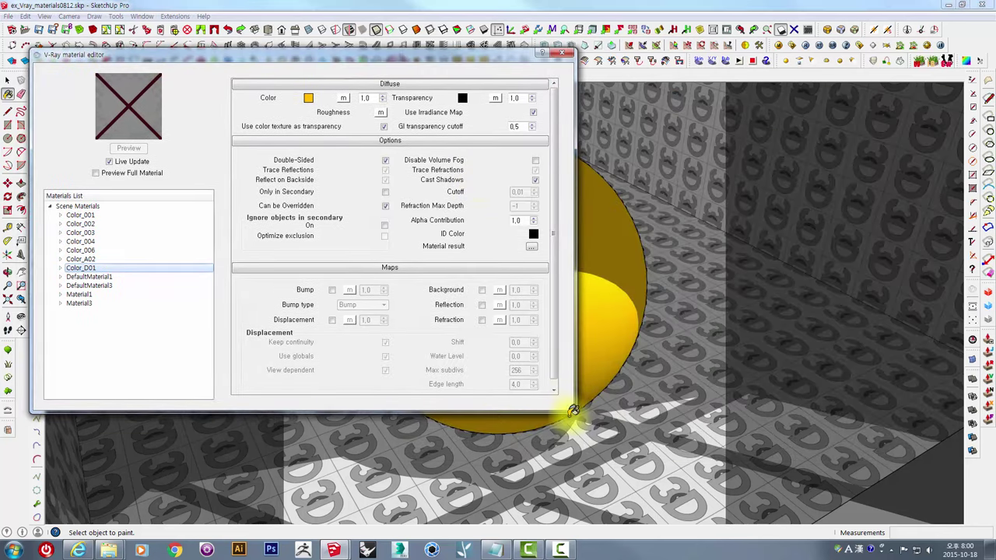
left_click_drag(572, 411, 505, 476)
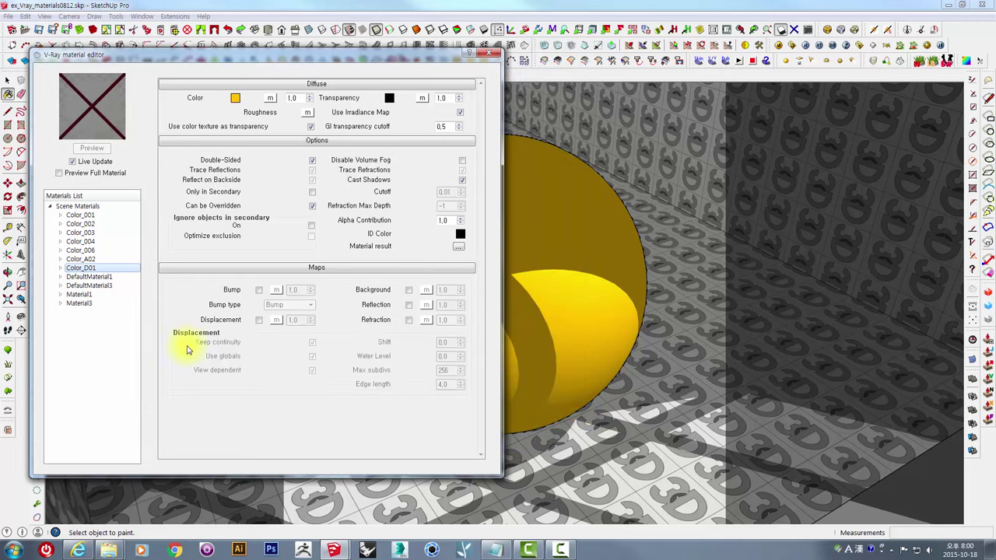
left_click_drag(172, 54, 169, 25)
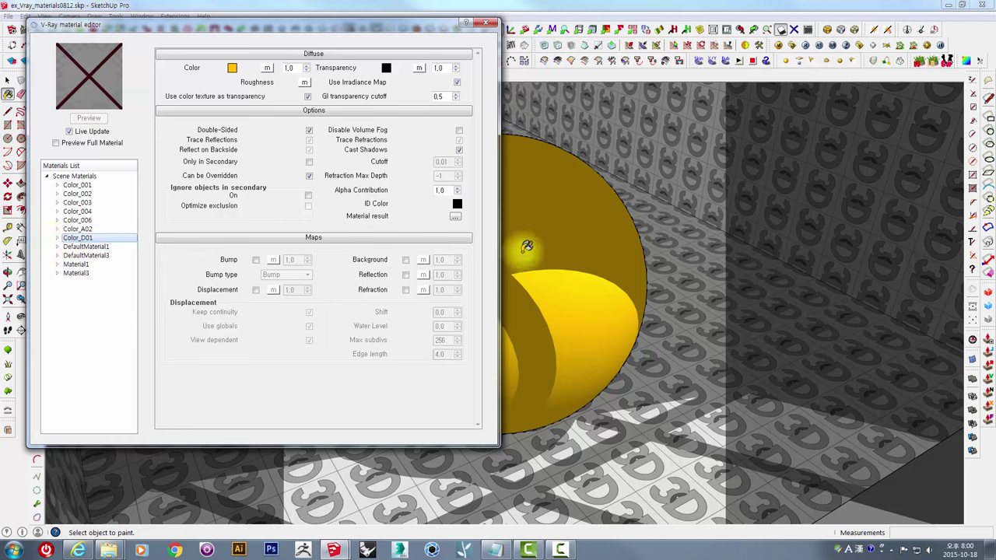
Add a reflection layer to the Color_D01 material.
right_click(72, 237)
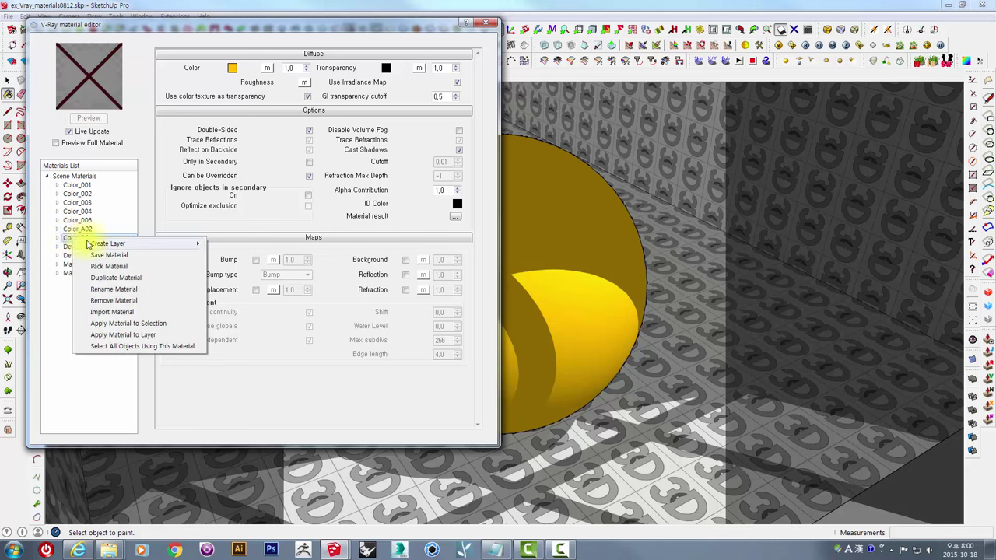
mouse_move(107, 243)
left_click(226, 258)
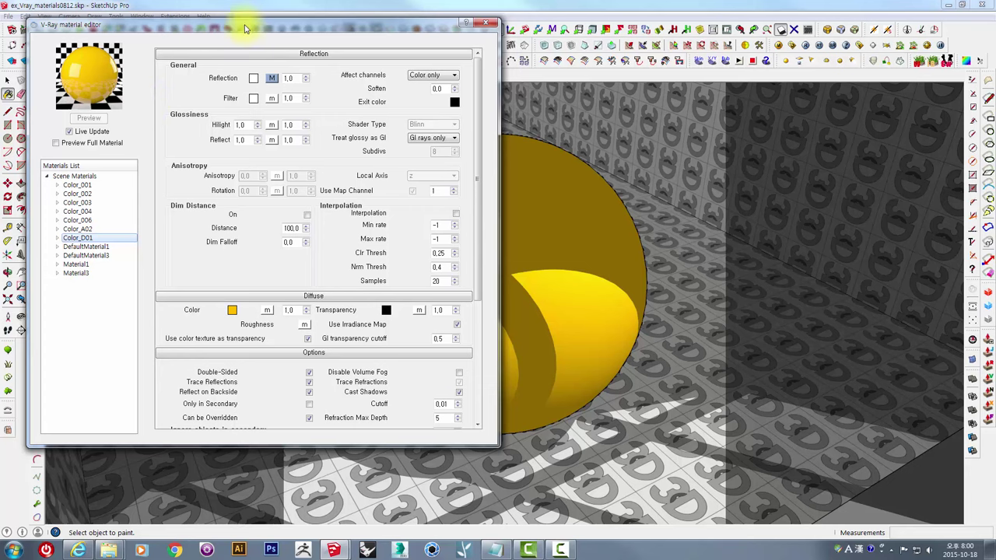
left_click_drag(244, 28, 405, 109)
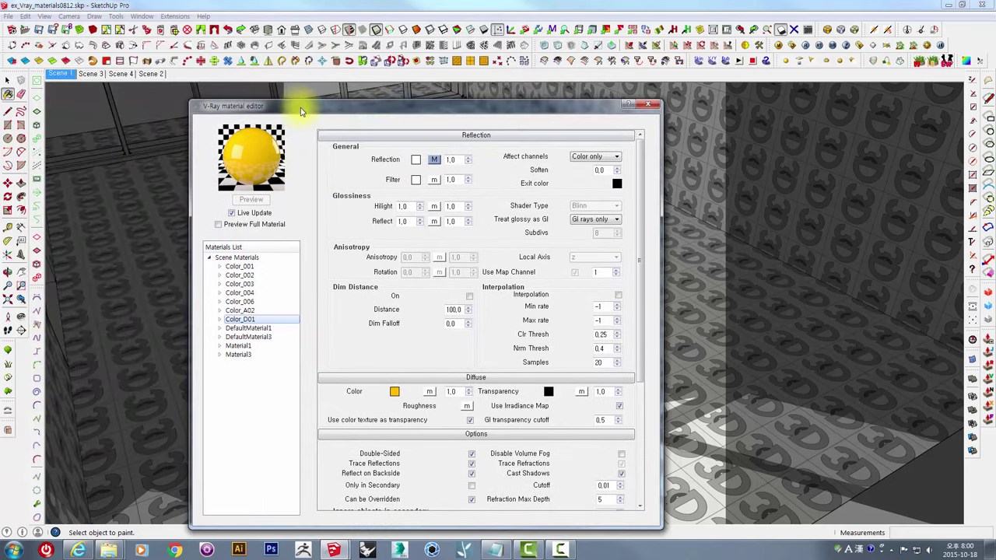
mouse_move(301, 111)
left_mouse_down()
mouse_move(175, 24)
mouse_move(152, 22)
left_mouse_up()
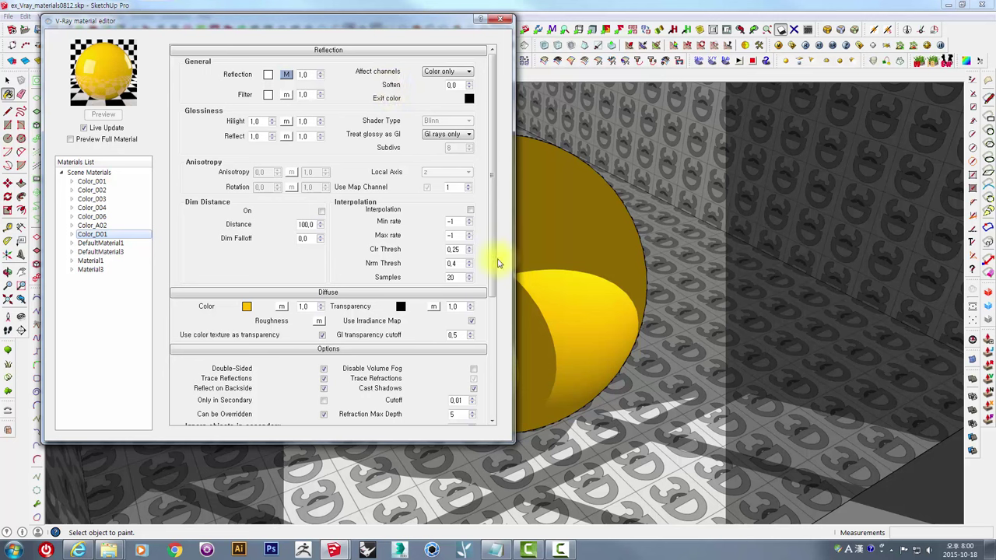
Render the yellow sphere in V-Ray, then close the frame buffer and progress windows.
left_click_drag(427, 35, 437, 78)
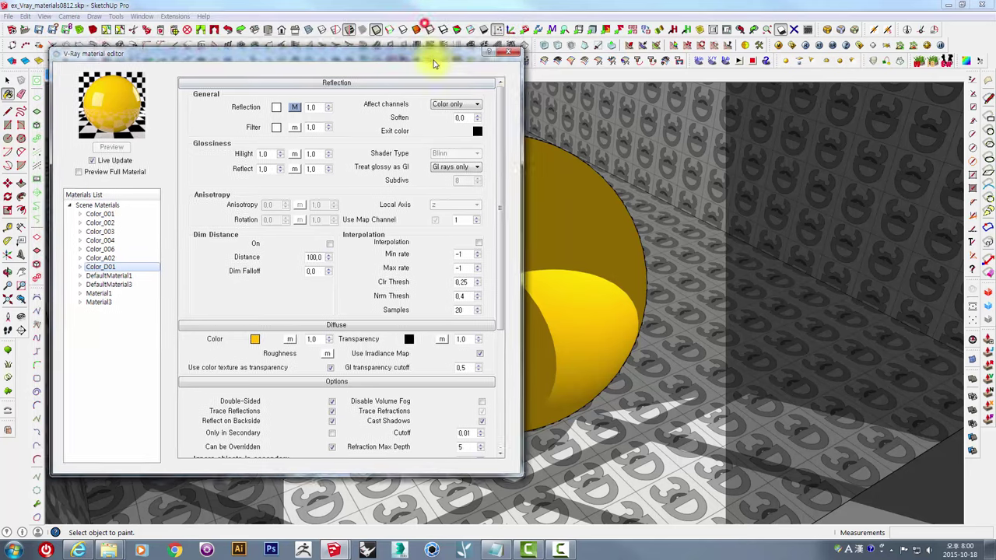
left_click(800, 47)
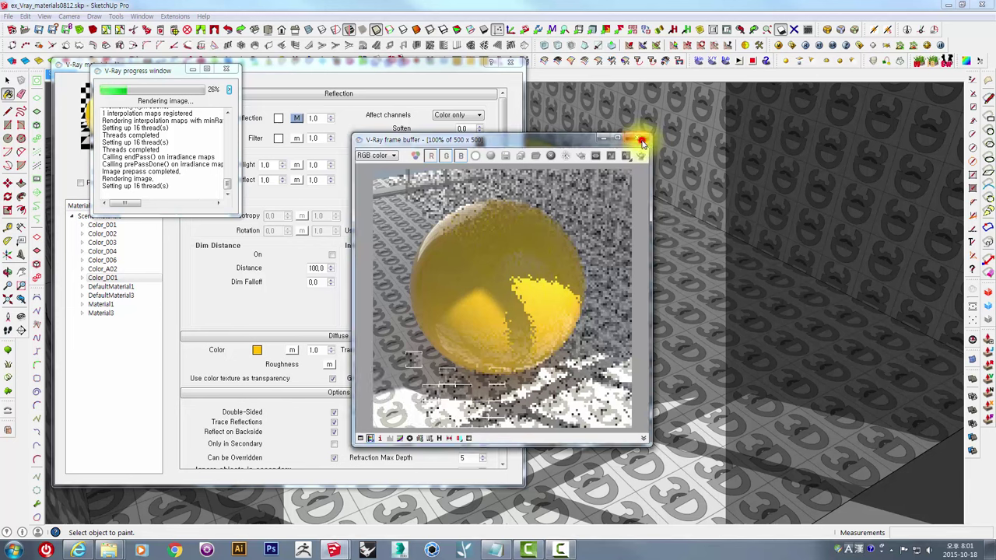
left_click(229, 72)
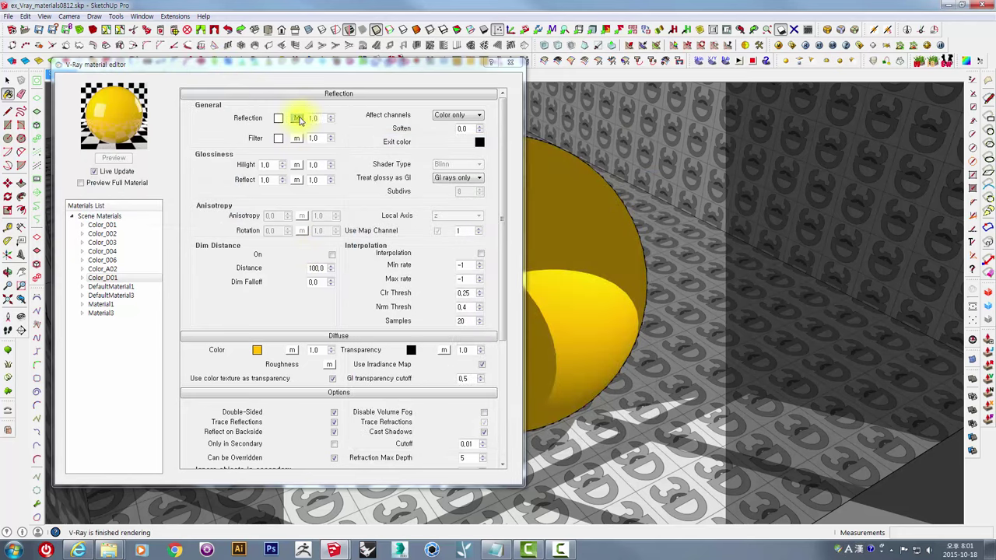
Change Color_D01's reflection map from TexFresnel to None.
left_click(296, 119)
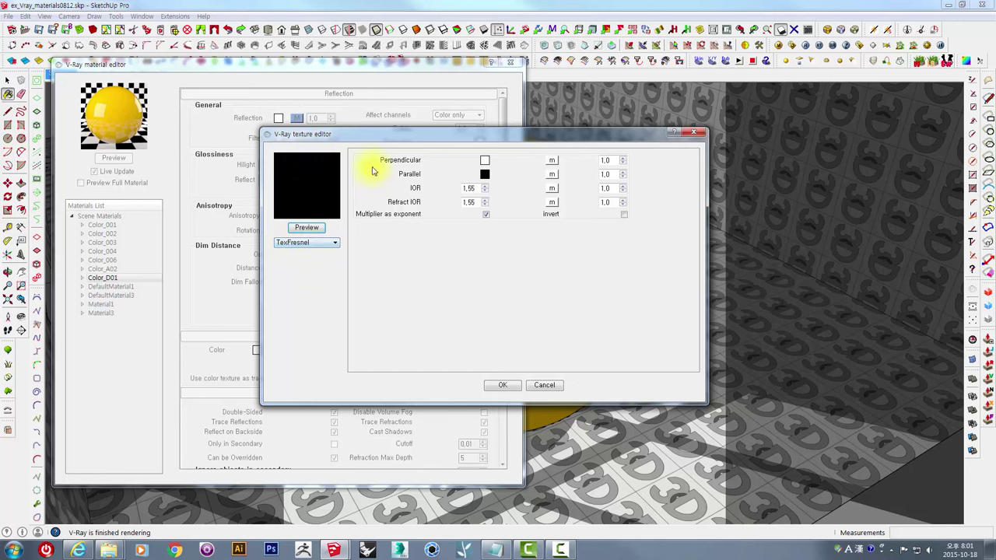
left_click_drag(379, 127, 545, 124)
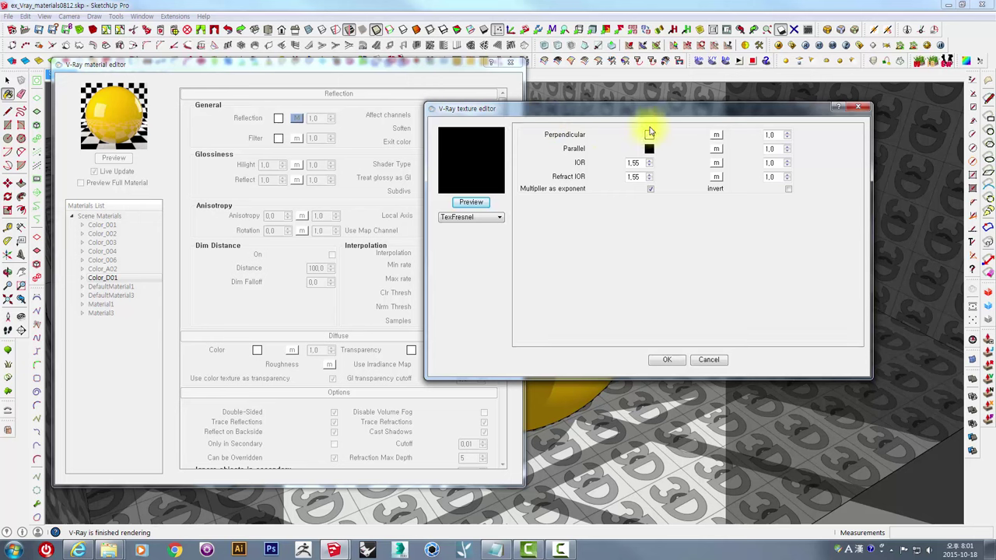
mouse_move(613, 110)
left_mouse_down()
mouse_move(322, 136)
mouse_move(364, 116)
left_mouse_up()
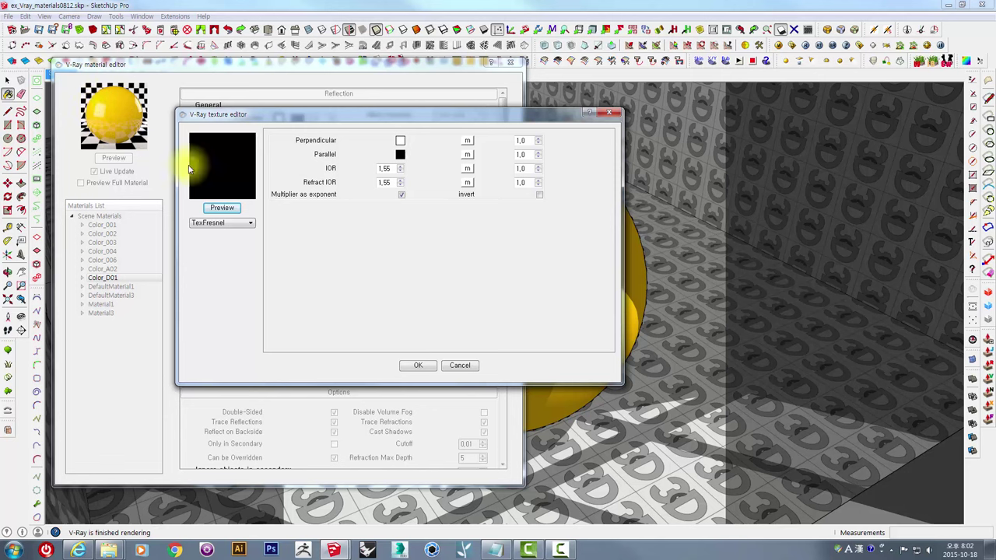
left_click(207, 223)
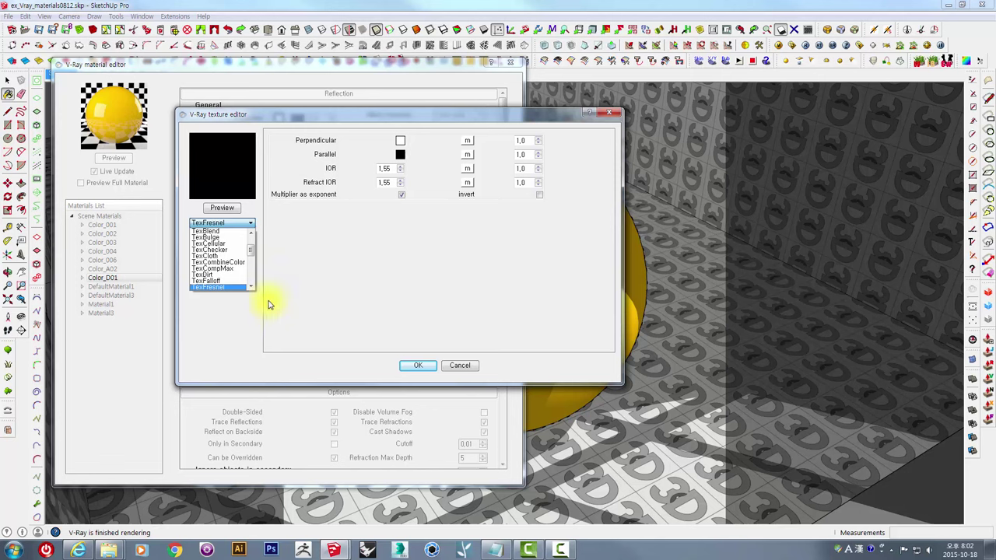
left_click(221, 337)
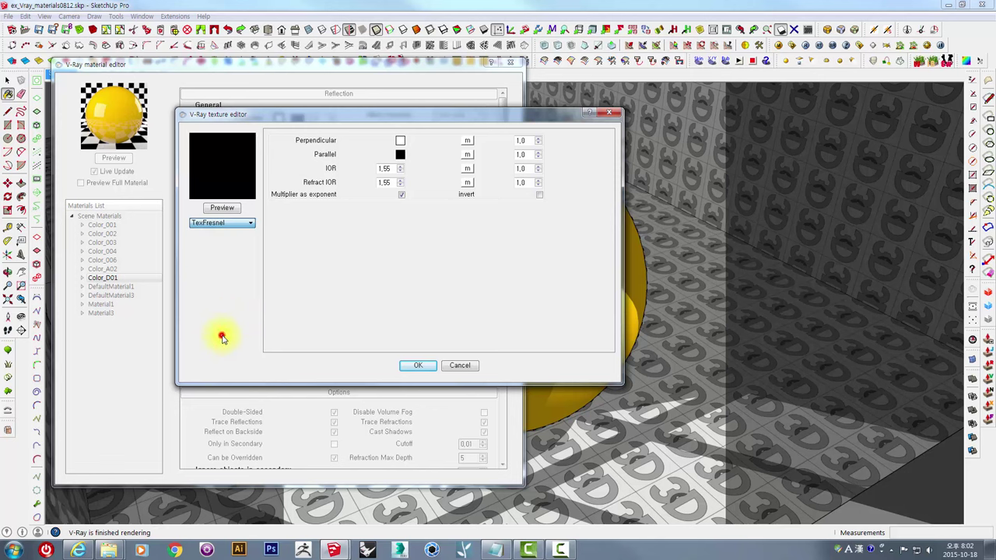
left_click(223, 222)
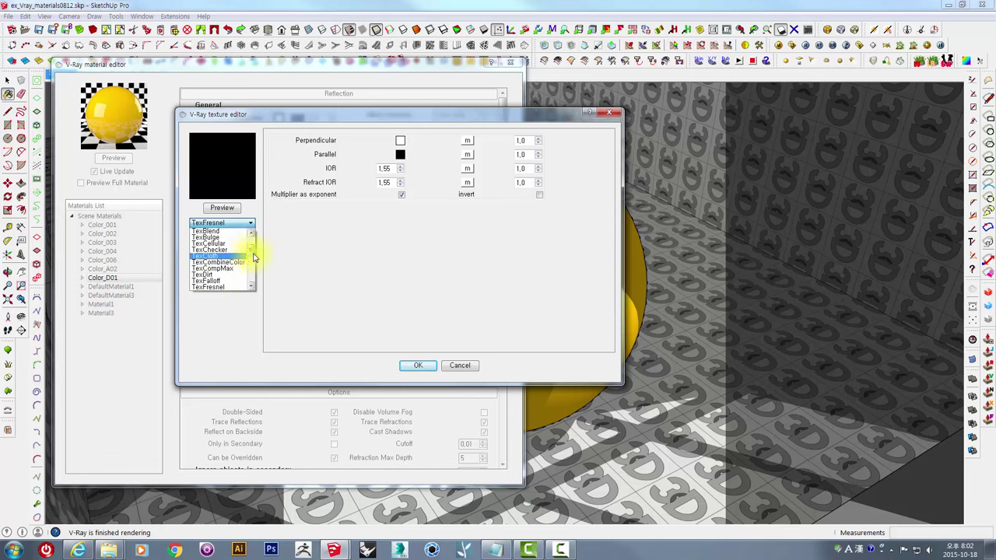
left_click_drag(252, 258, 258, 241)
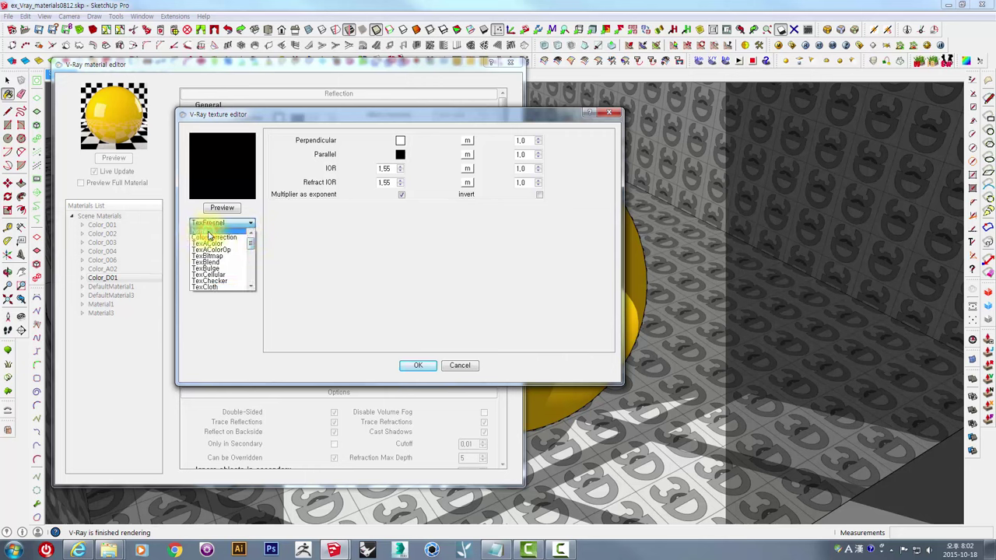
left_click(207, 232)
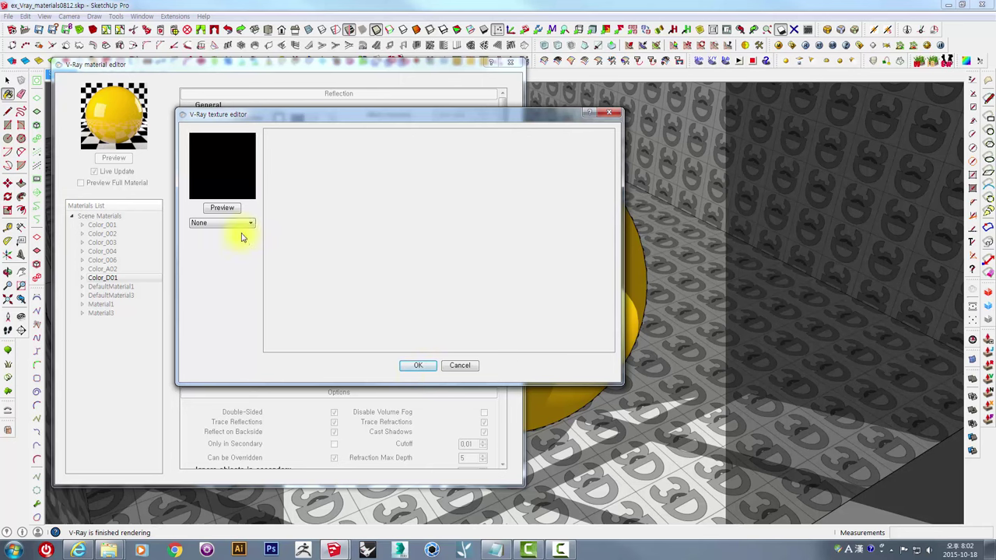
left_click(420, 366)
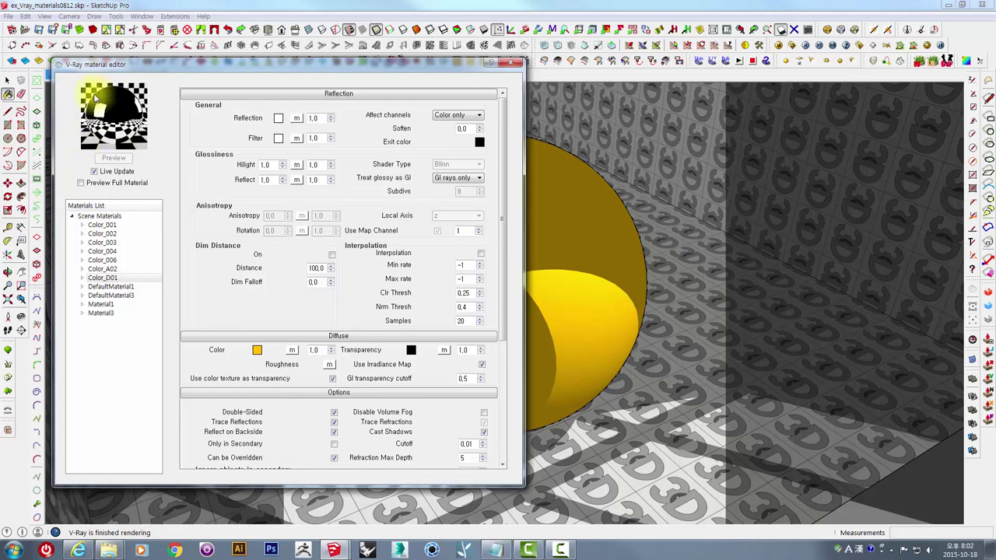
Render a test image showing the chrome mirror-ball sphere, then close the render windows.
mouse_move(243, 65)
left_mouse_down()
mouse_move(776, 126)
mouse_move(782, 79)
mouse_move(289, 45)
left_mouse_up()
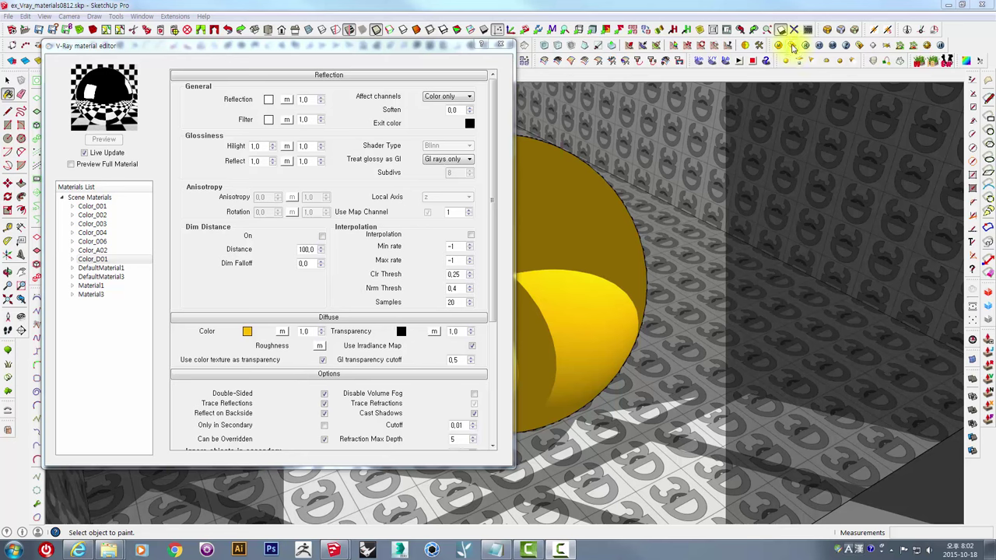
left_click(806, 45)
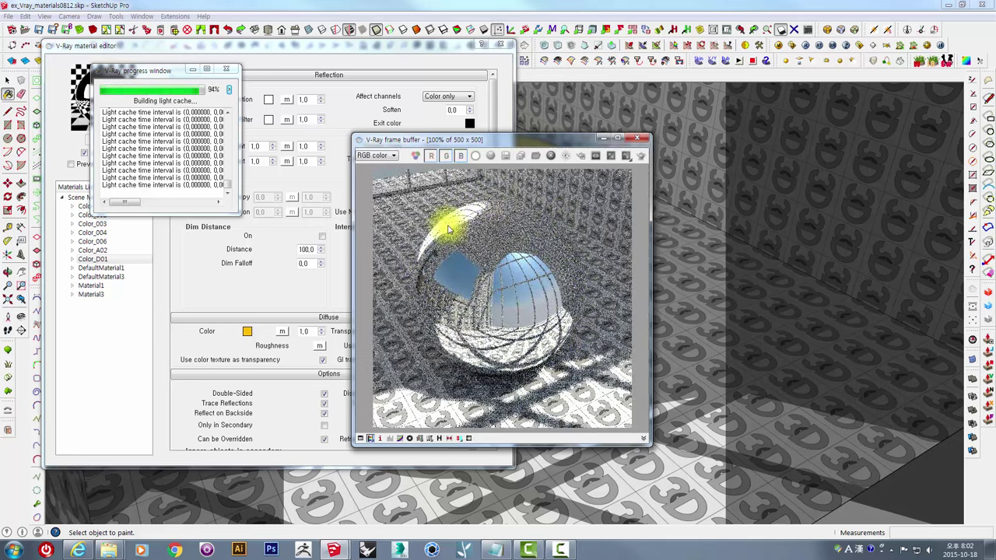
left_click(640, 140)
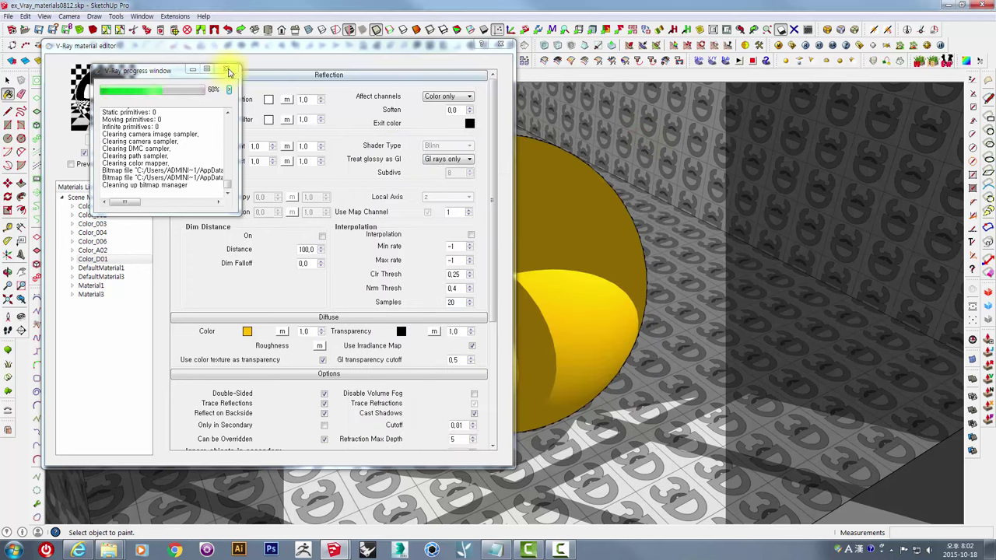
left_click(169, 48)
left_click_drag(189, 52, 233, 62)
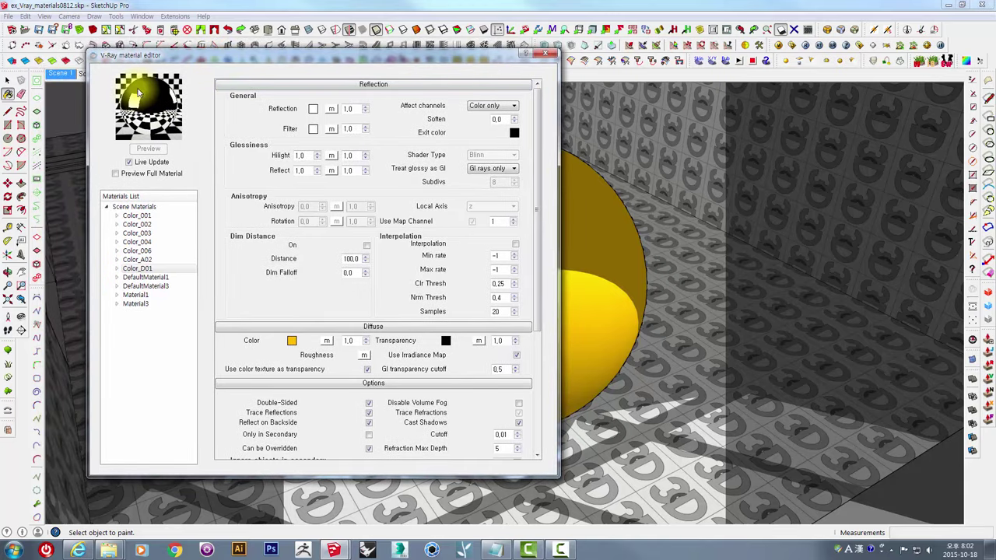
Switch Color_D01's reflection map back to TexFresnel.
left_click(331, 110)
left_click(226, 224)
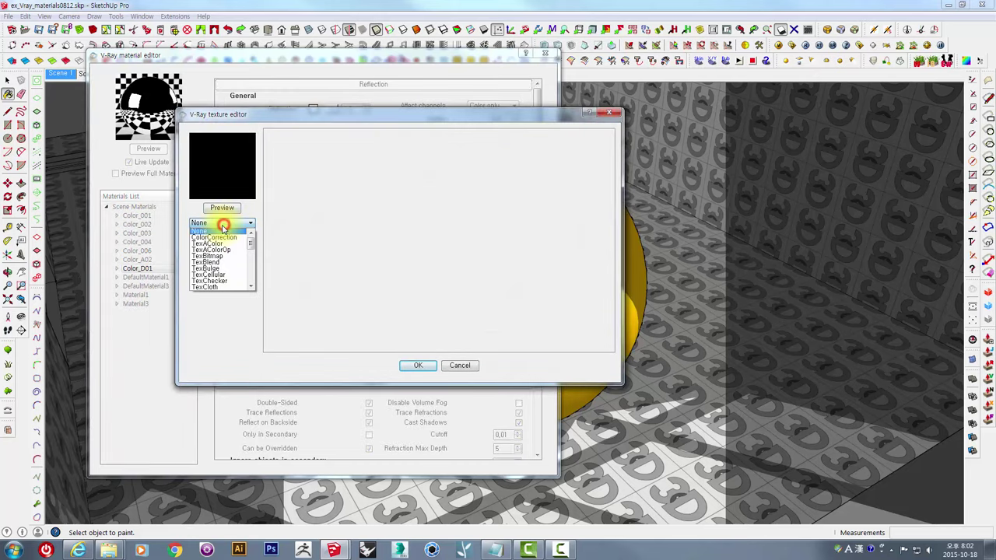
scroll(220, 265, "down", 3)
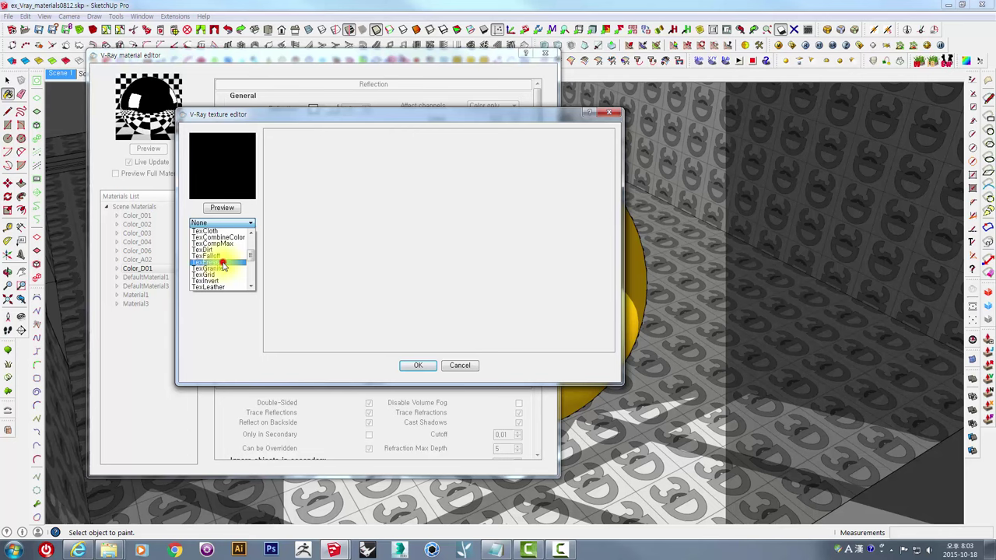
left_click(218, 262)
left_click(412, 365)
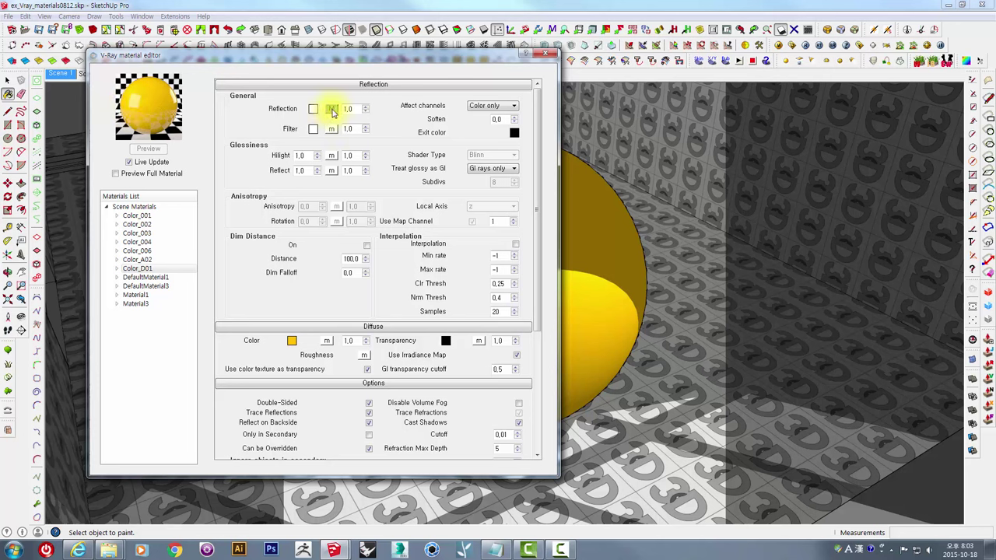
Reopen the TexFresnel reflection settings and move them down and right.
left_click(332, 110)
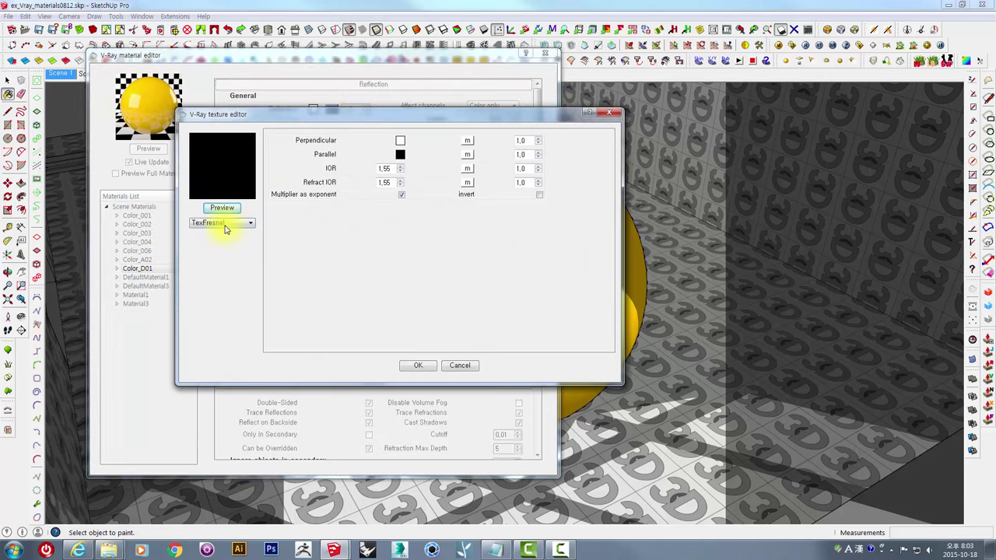
left_click(225, 224)
scroll(210, 233, "up", 1)
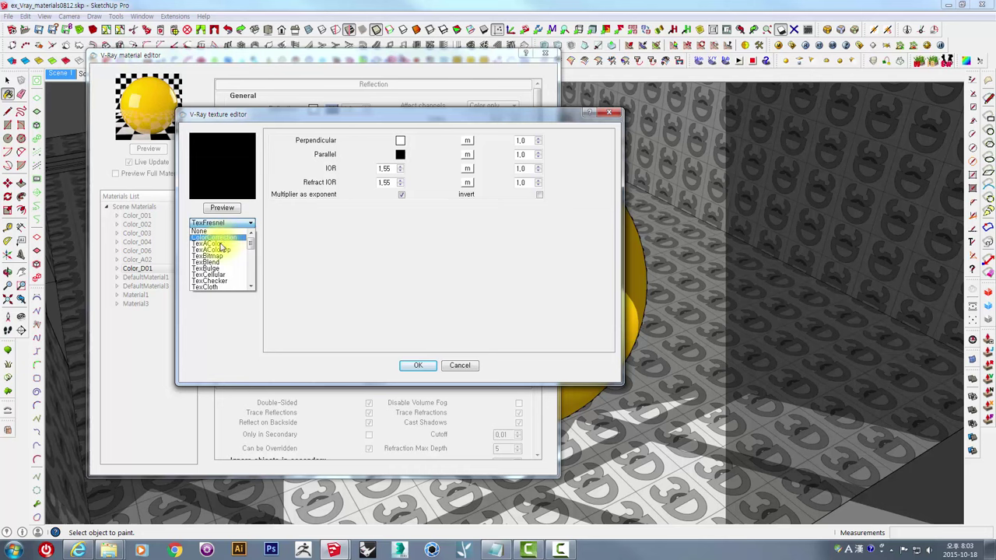
scroll(200, 236, "up", 1)
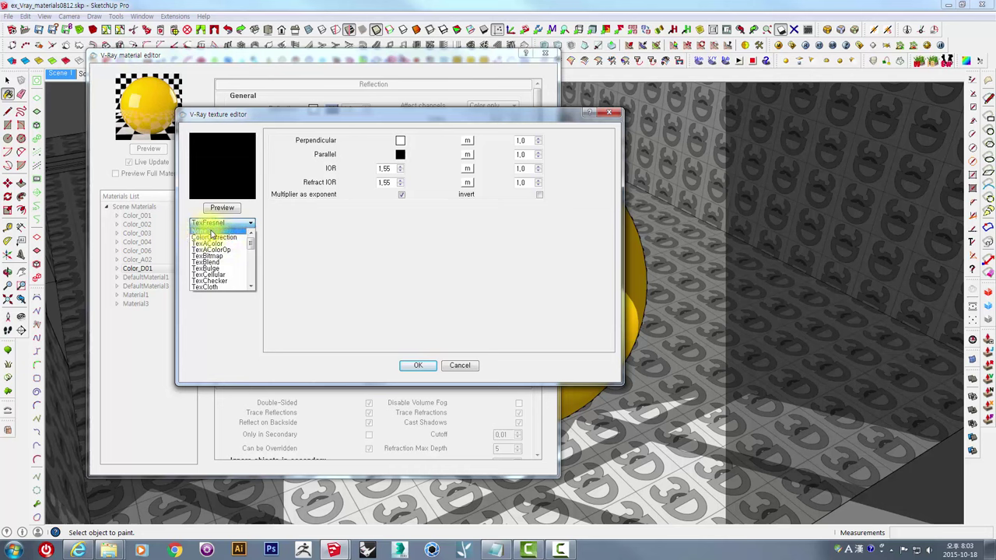
left_click(400, 257)
left_click_drag(338, 115, 373, 174)
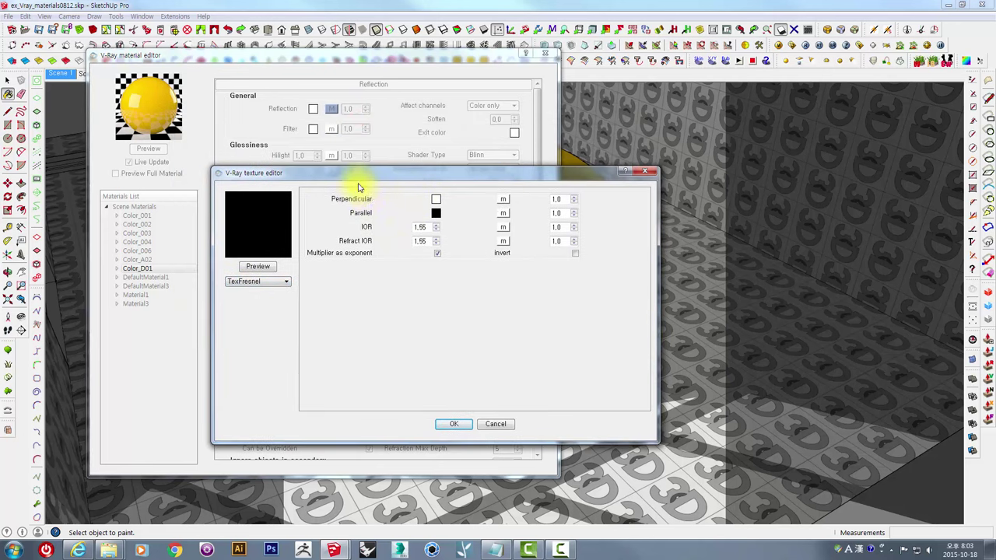
Set the Fresnel Parallel colour to white and apply it.
left_click(436, 213)
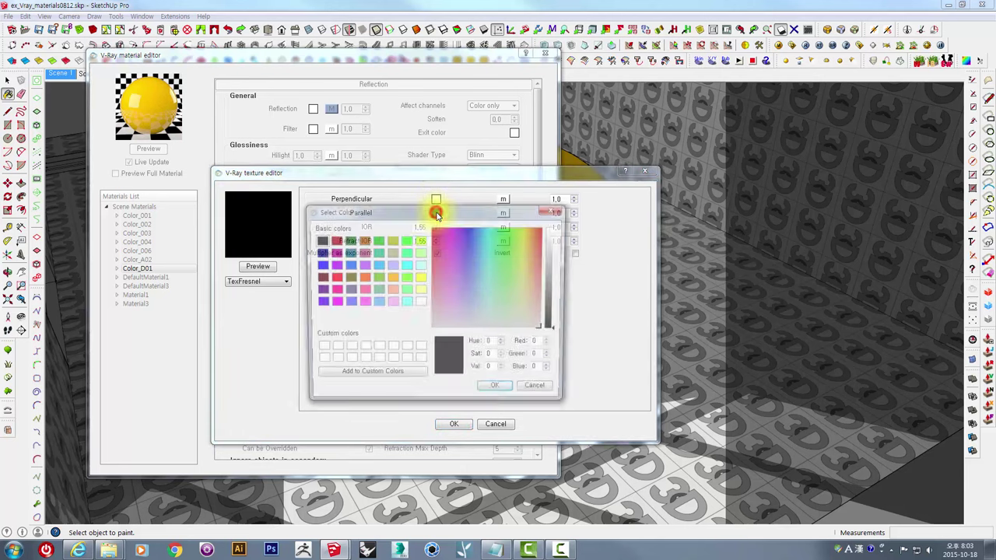
left_click_drag(551, 318, 556, 210)
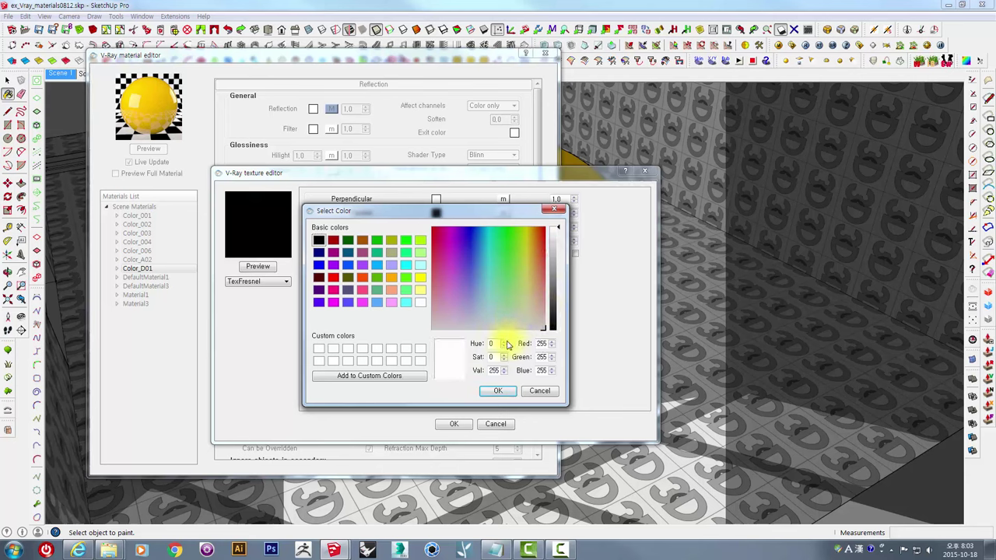
left_click(497, 392)
left_click(458, 427)
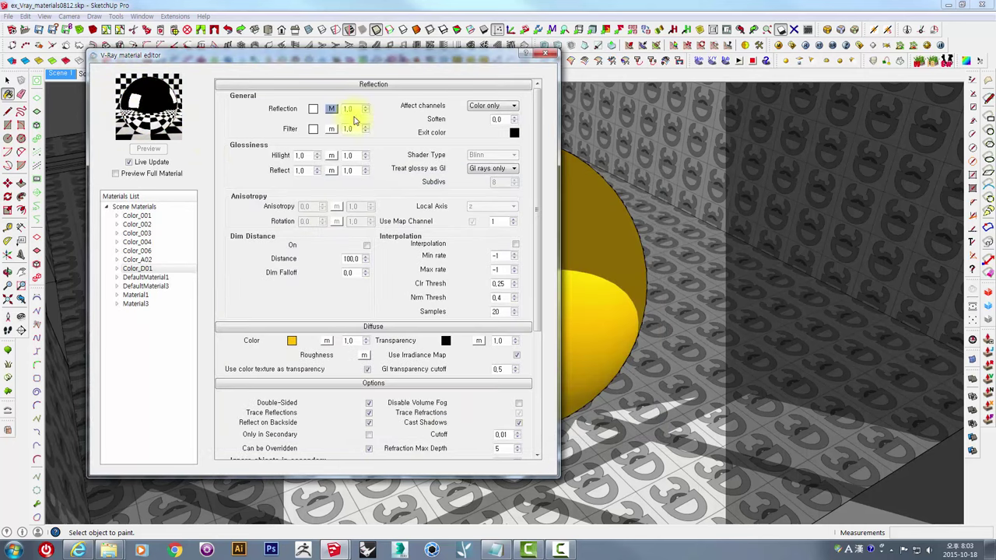
Change the Fresnel Parallel colour to black and set the IOR to 1.55.
left_click(332, 109)
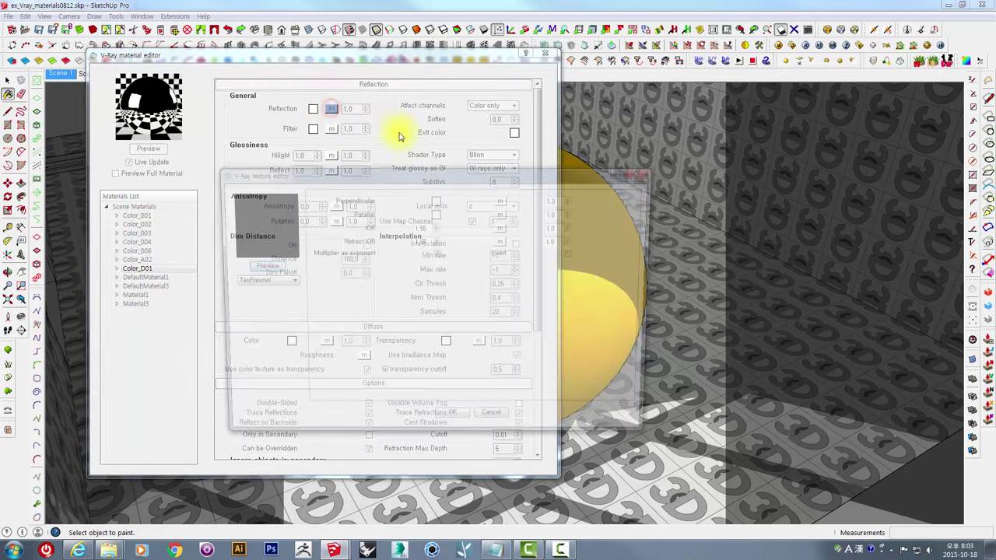
left_click(438, 214)
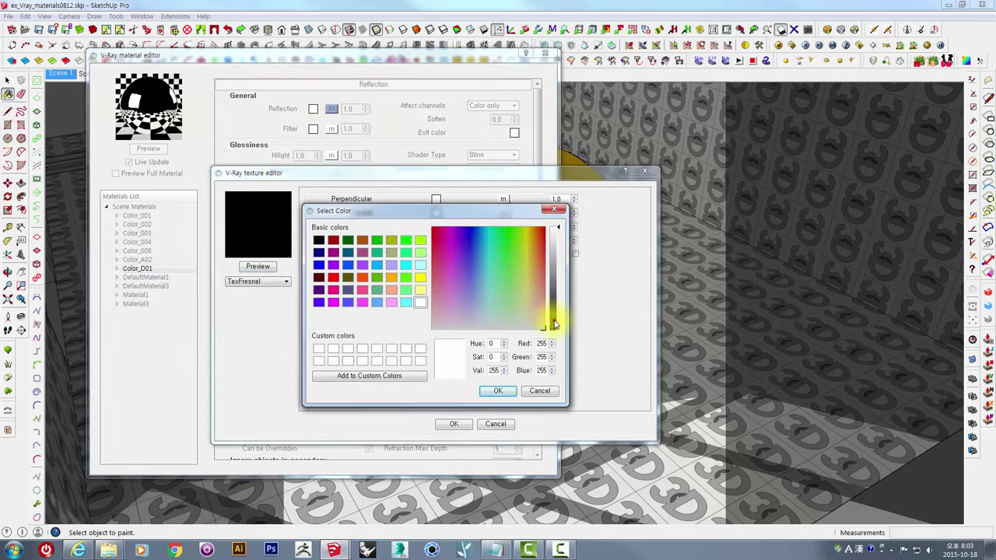
left_click_drag(552, 318, 551, 330)
left_click(502, 391)
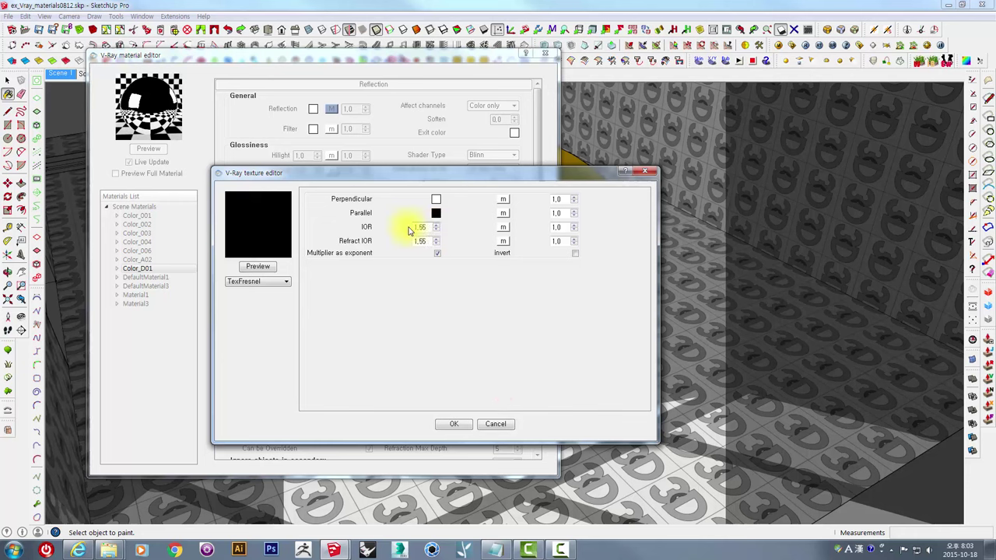
left_click_drag(427, 227, 382, 227)
left_click(459, 423)
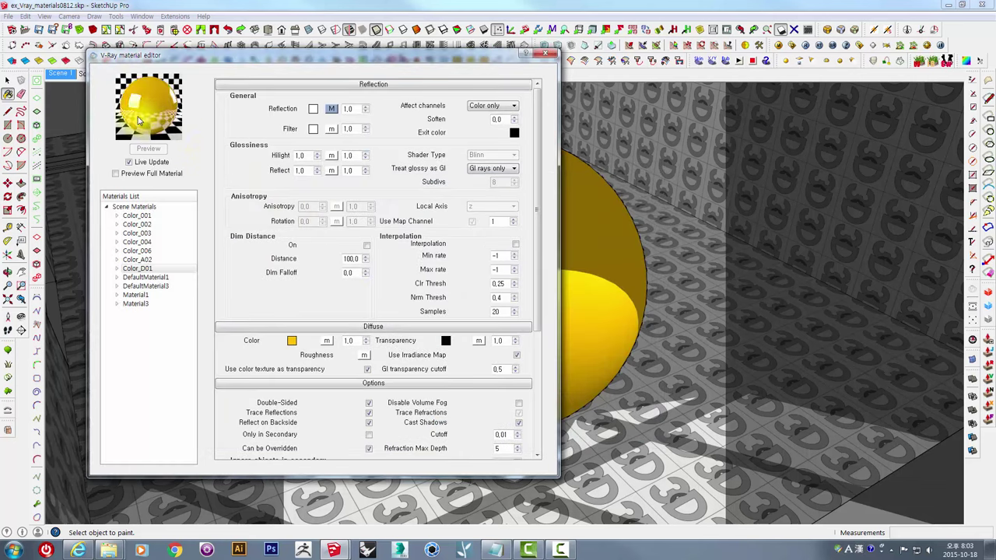
left_click(332, 109)
double_click(417, 227)
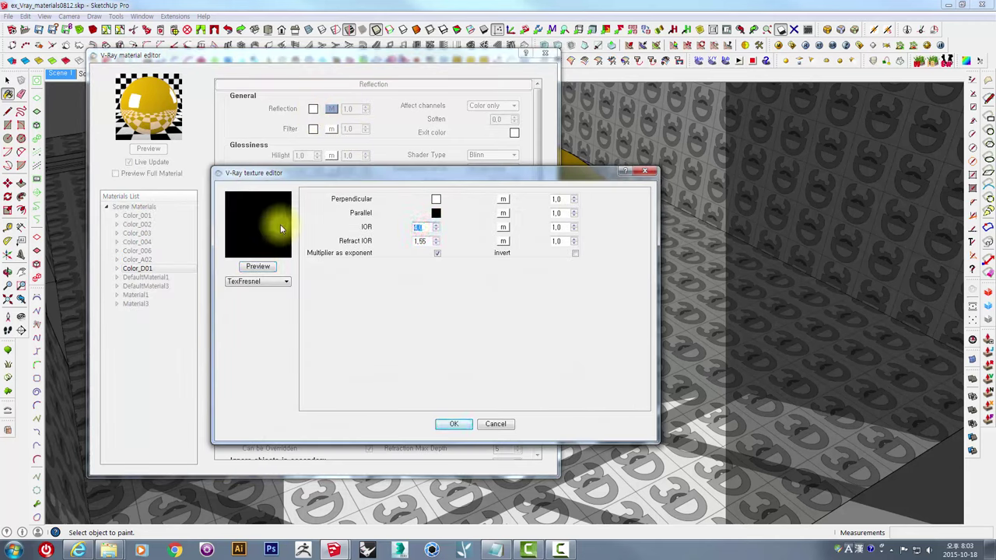
type("1.55")
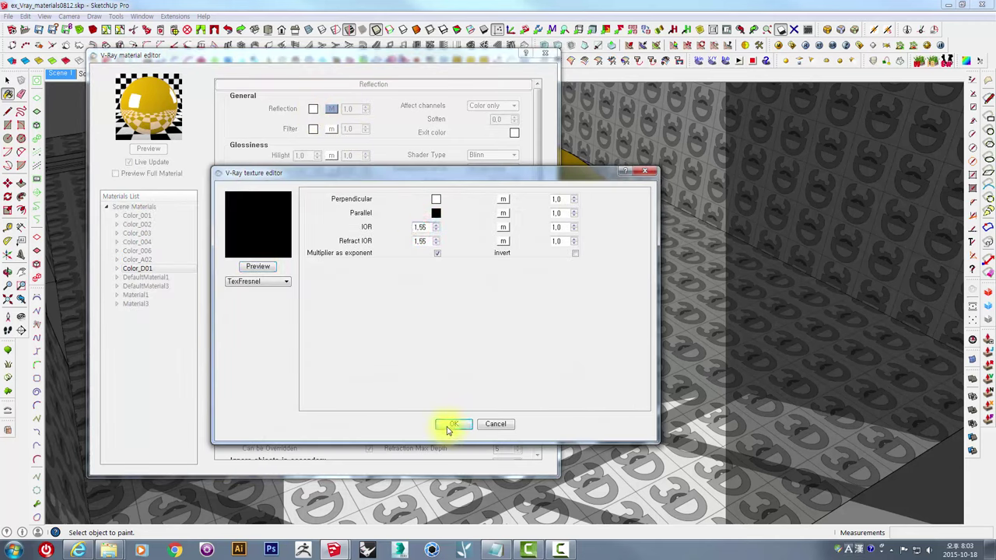
left_click(449, 424)
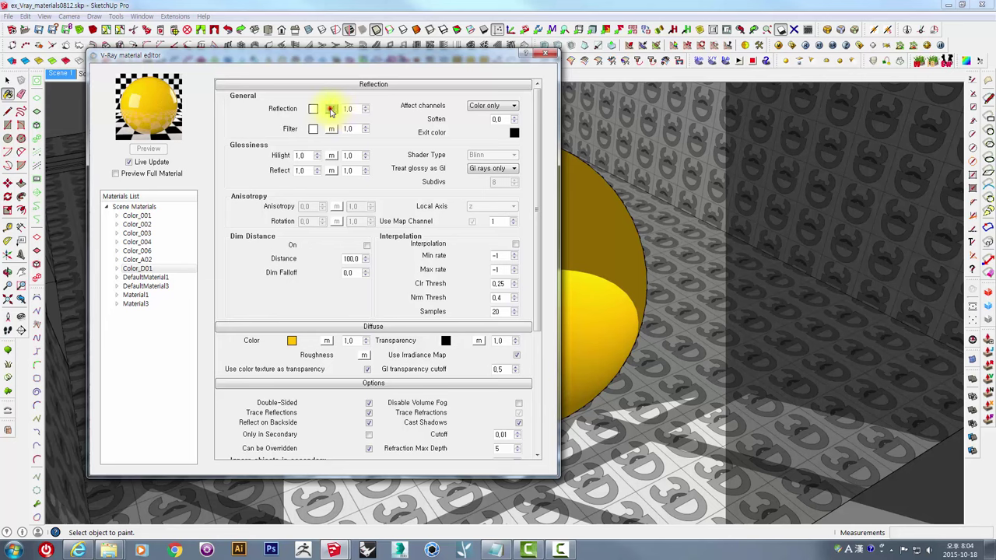
Switch the reflection map type to None.
left_click(329, 110)
left_click(264, 281)
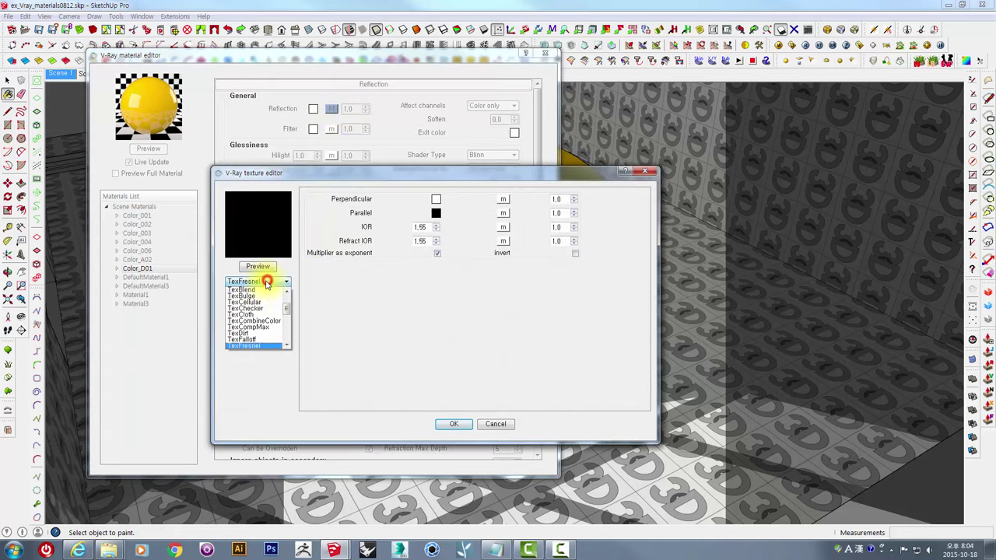
left_click(256, 282)
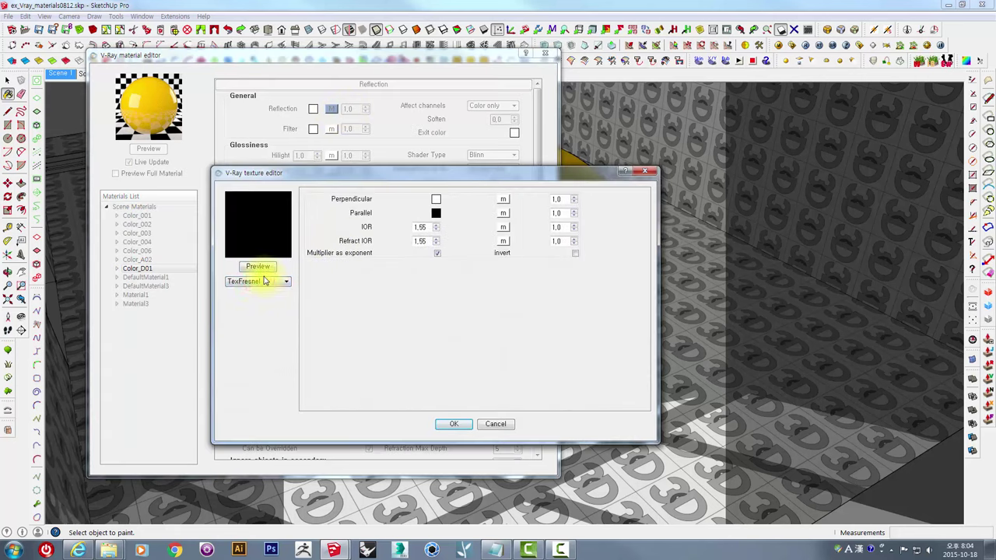
left_click(265, 277)
left_click(261, 282)
left_click(251, 290)
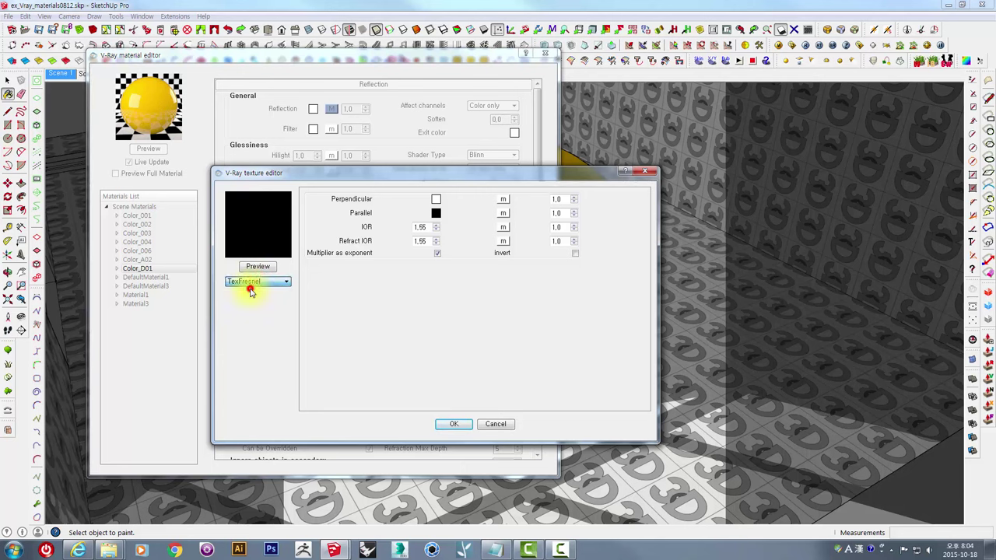
left_click(449, 424)
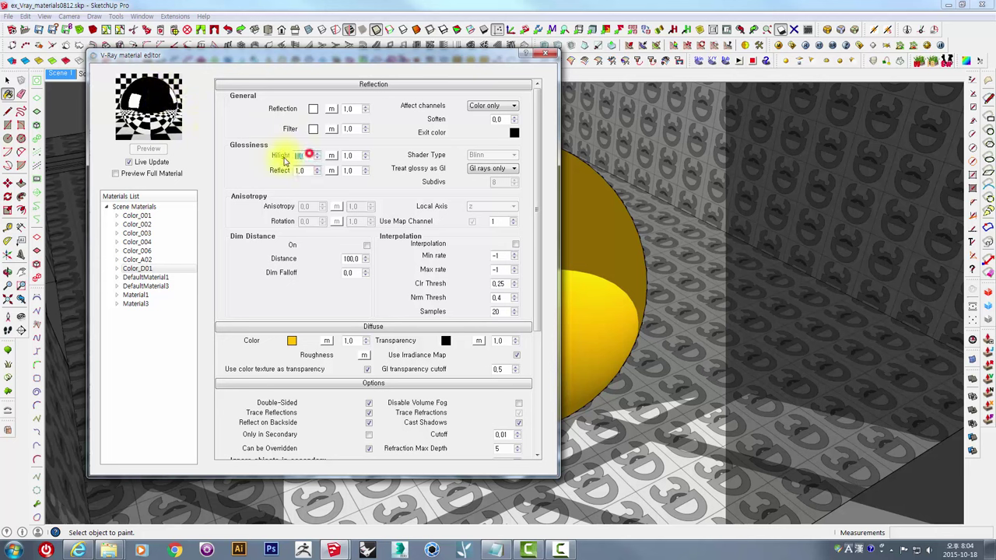
Lower Reflect glossiness to 0,5, check the preview, then begin entering another value.
left_click(282, 157)
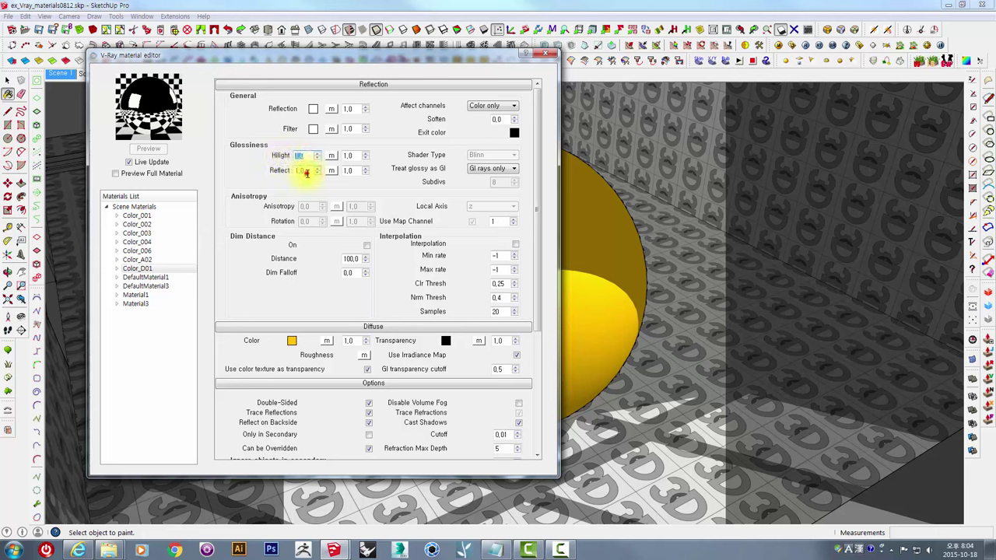
left_click(305, 171)
type("0,5")
key("Return")
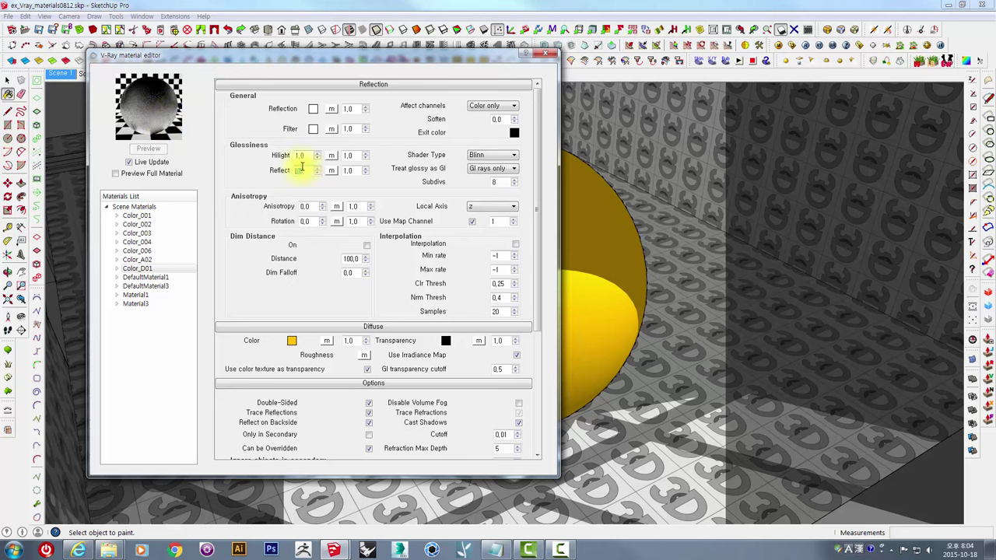
key("Return")
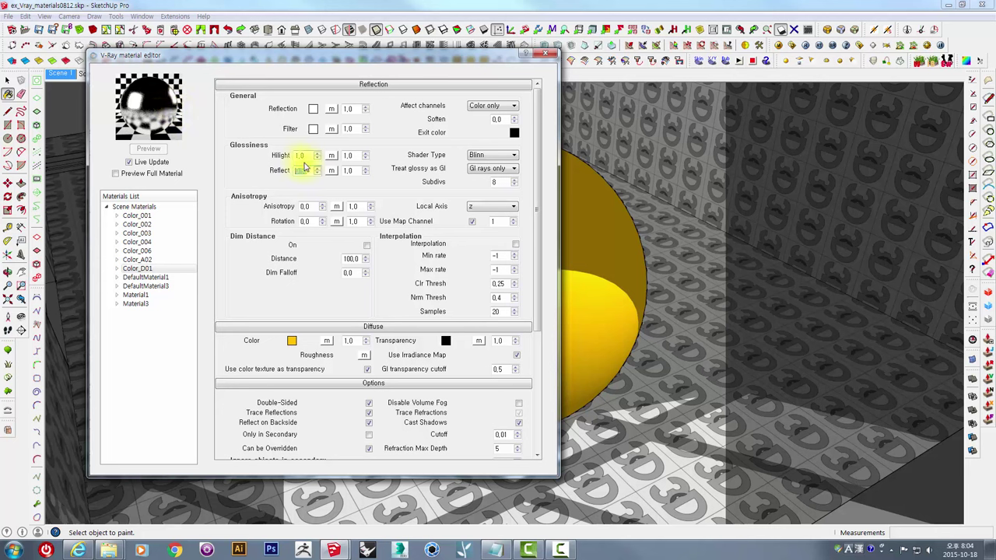
key("Return")
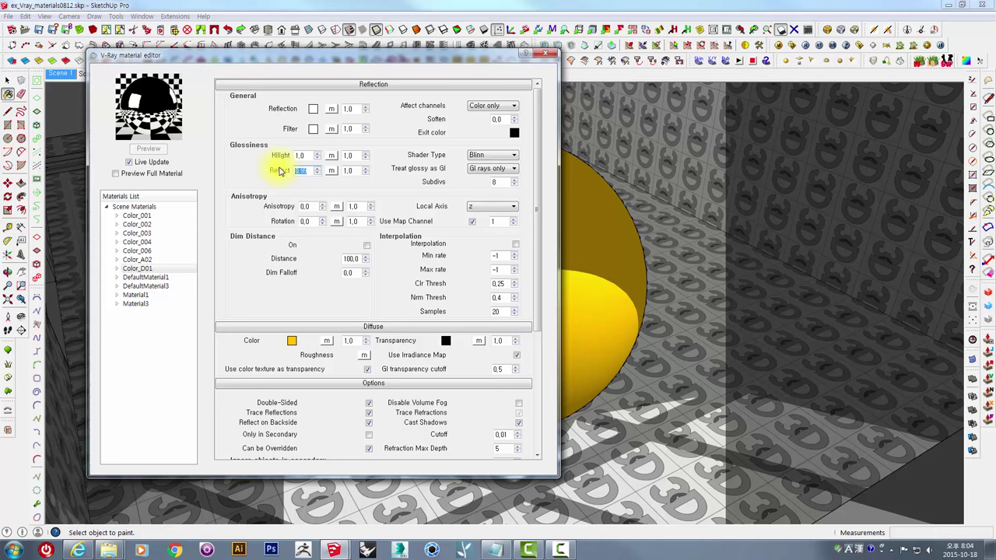
type("1")
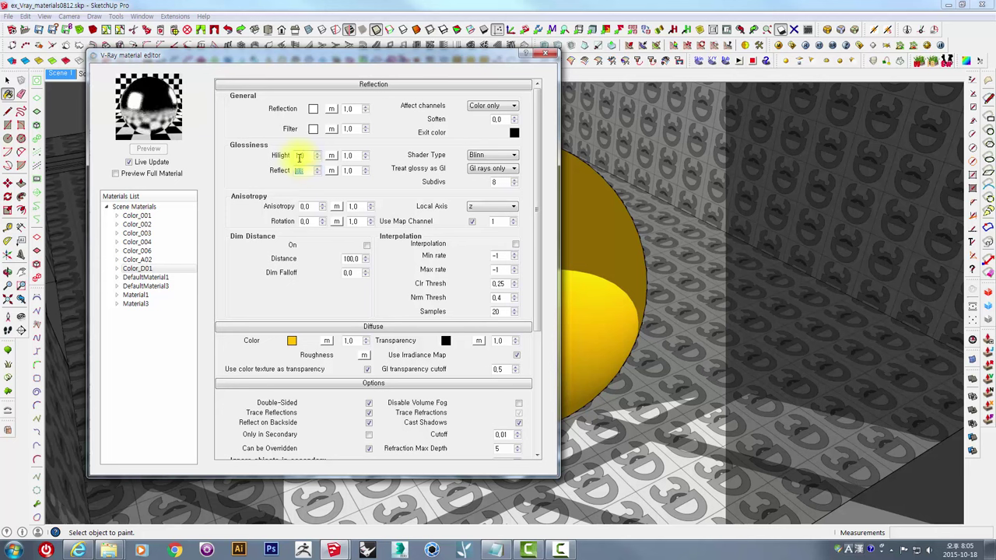
Set Reflect glossiness to 0,8 while keeping Hilight glossiness at 1,0.
left_click(303, 156)
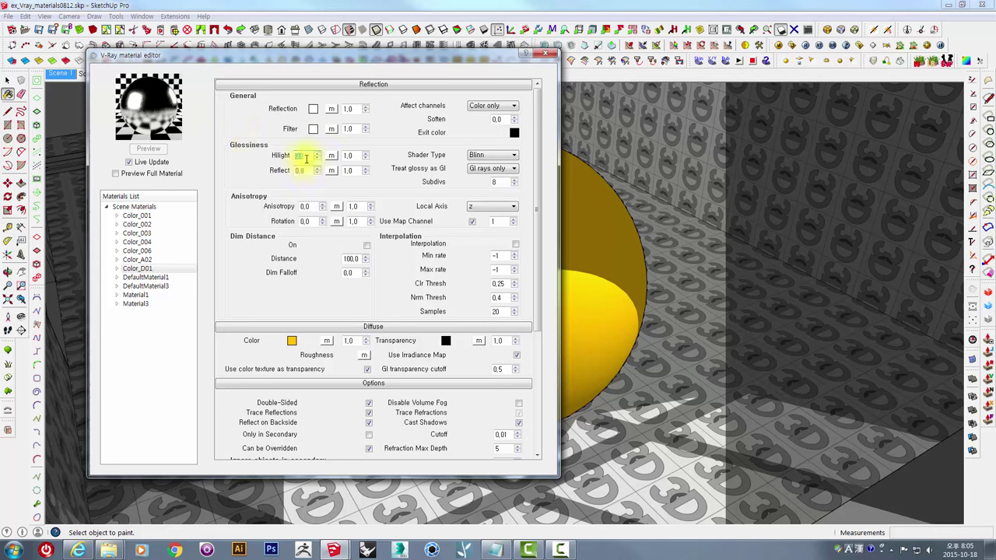
left_click(307, 157)
left_click(304, 170)
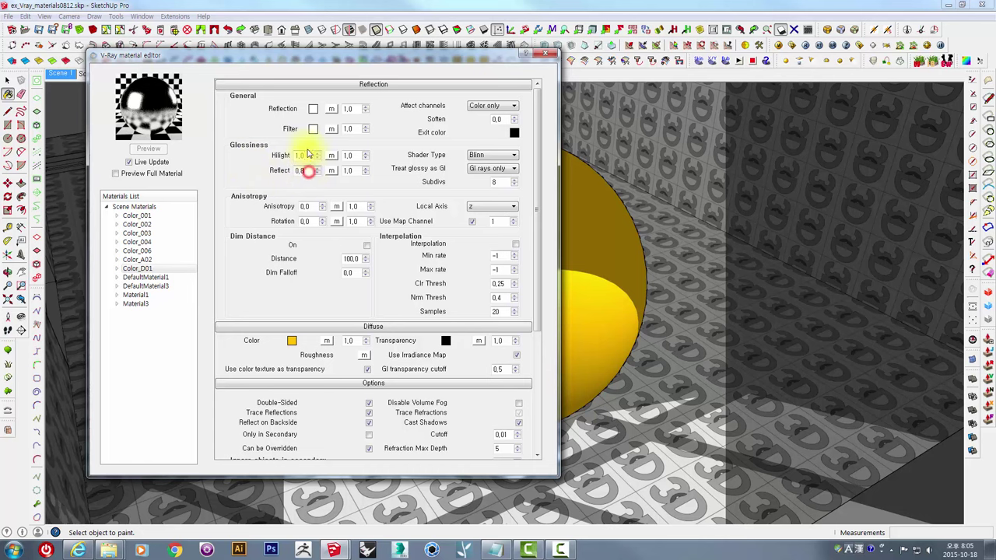
left_click(304, 155)
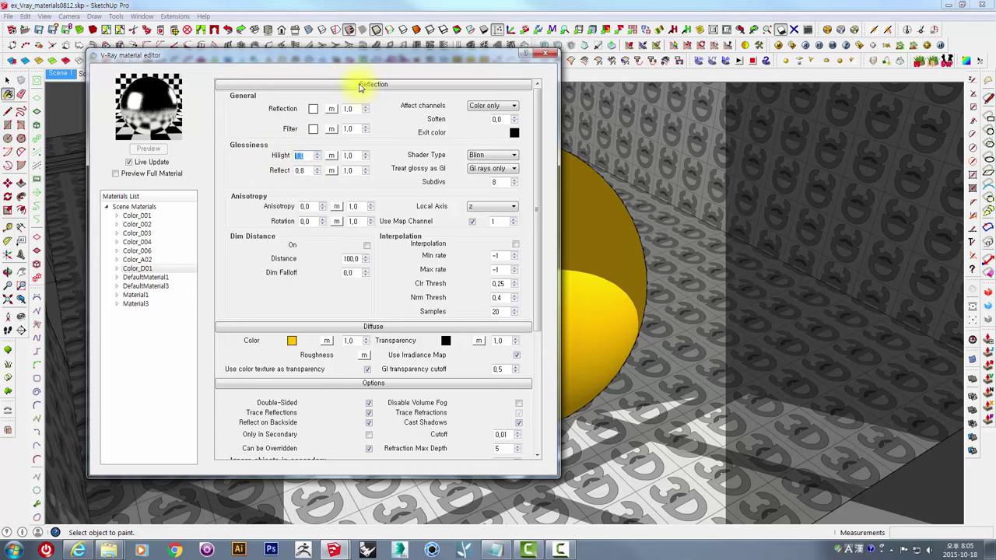
mouse_move(355, 51)
left_mouse_down()
mouse_move(455, 82)
mouse_move(388, 97)
left_mouse_up()
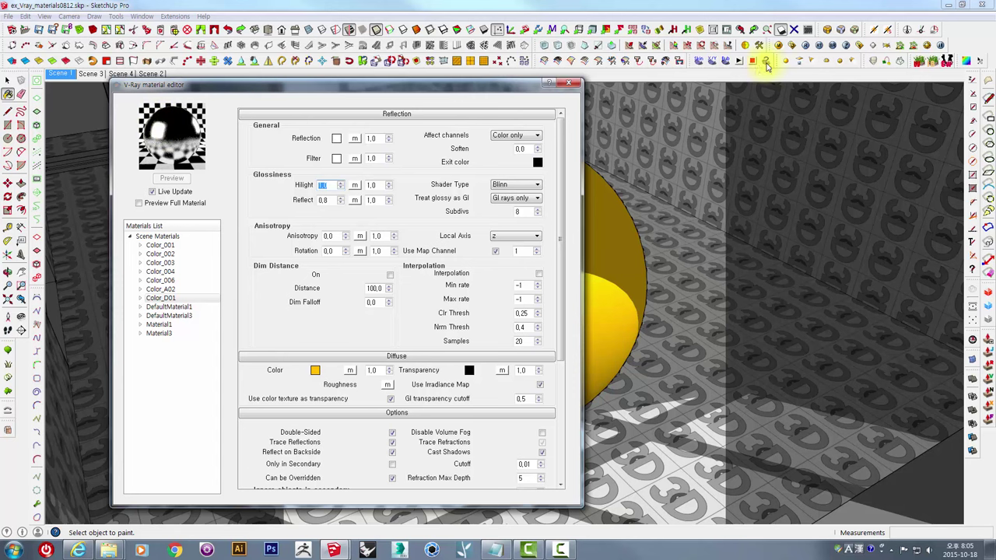
Start a V-Ray render, close the material editor and return to the Scene 1 view.
left_click(810, 44)
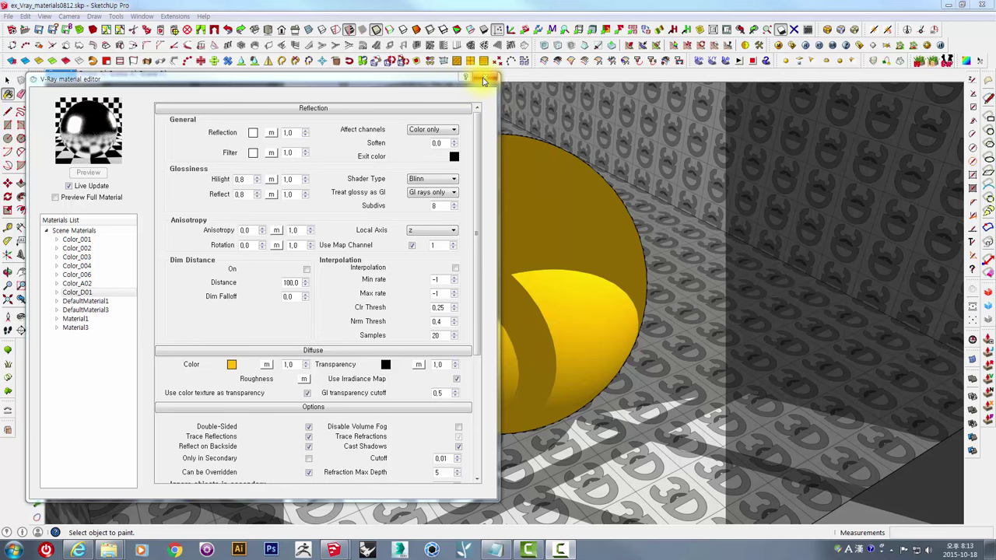
left_click(491, 78)
left_click(9, 80)
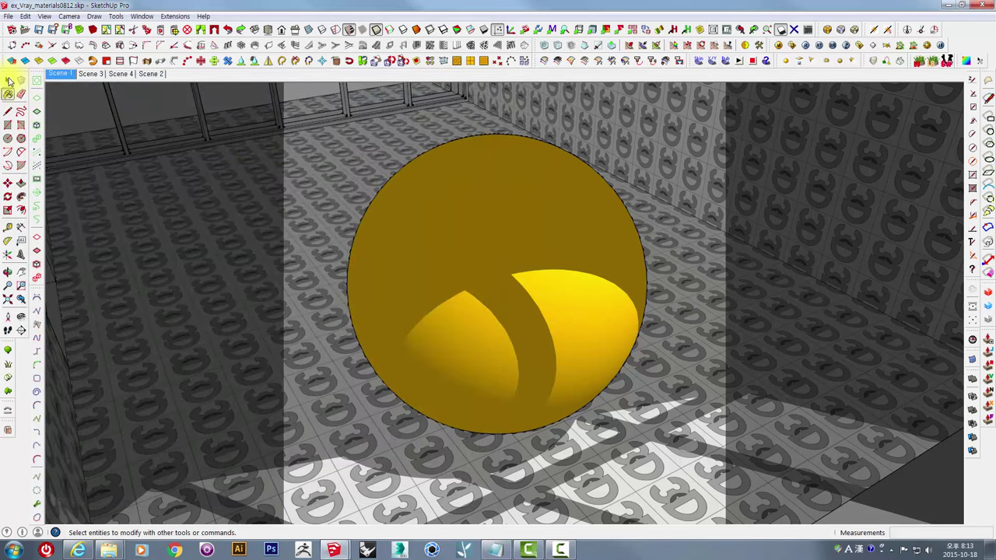
mouse_move(577, 261)
middle_mouse_down()
mouse_move(596, 337)
mouse_move(557, 229)
mouse_move(540, 238)
mouse_move(611, 300)
mouse_move(379, 228)
mouse_move(233, 155)
middle_mouse_up()
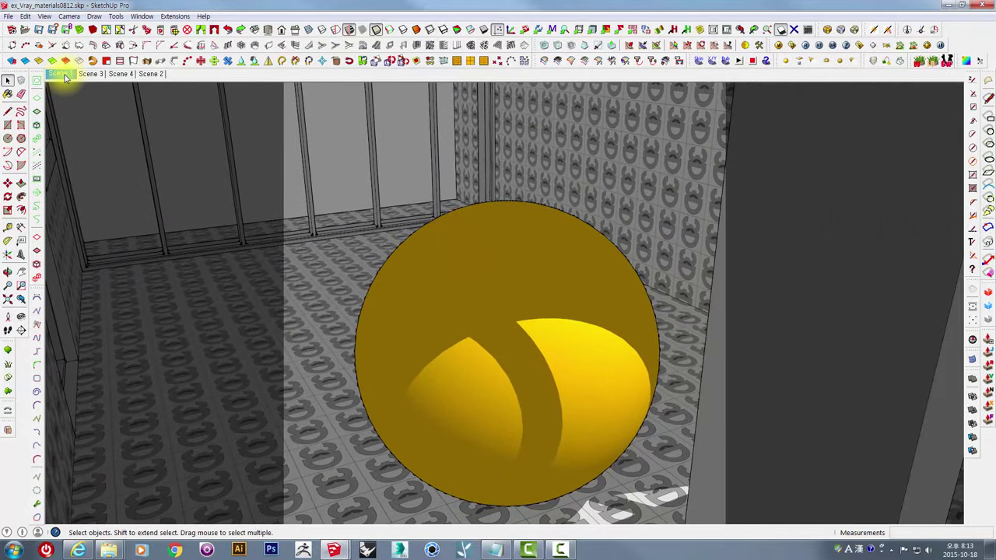
left_click(65, 74)
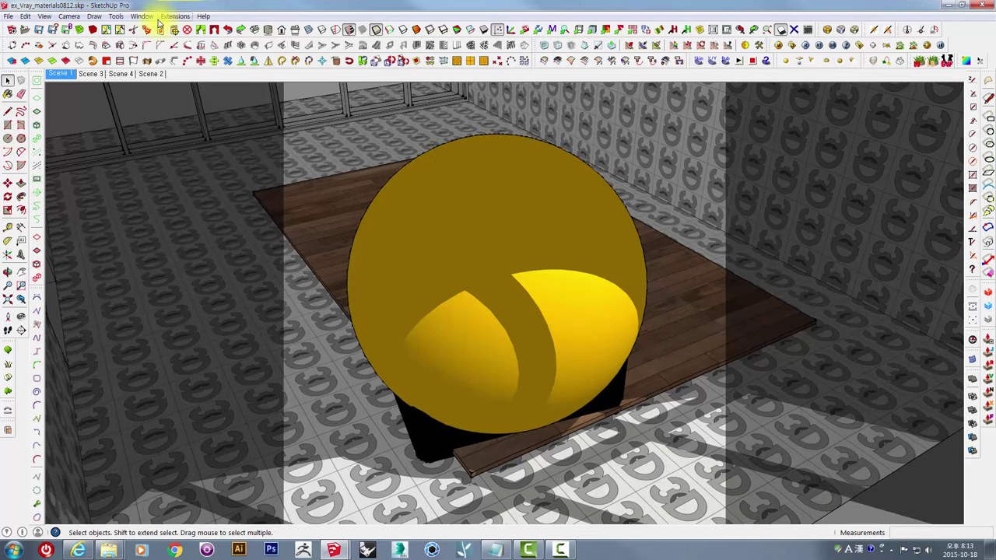
Hide the BOX and Plane layers in the Layers panel.
left_click(115, 16)
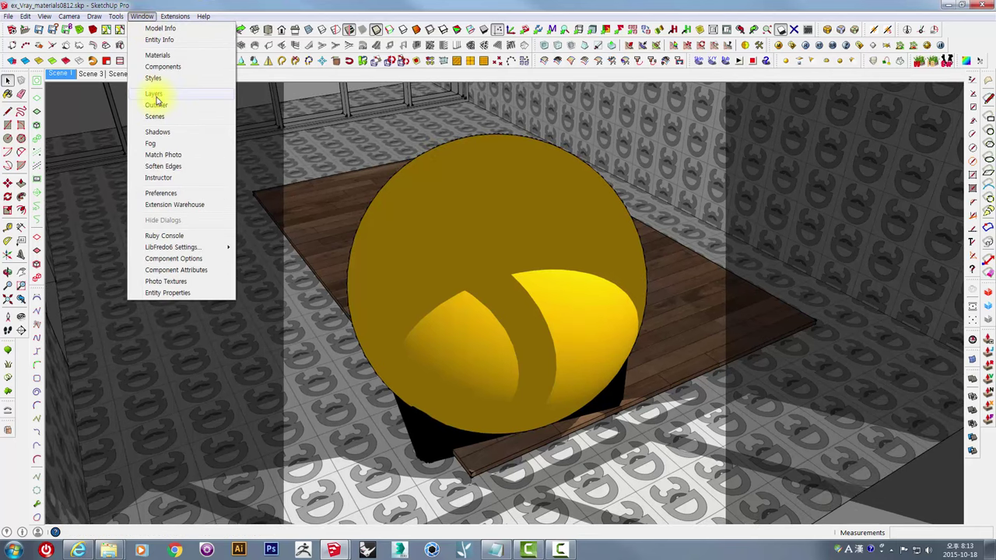
left_click(156, 95)
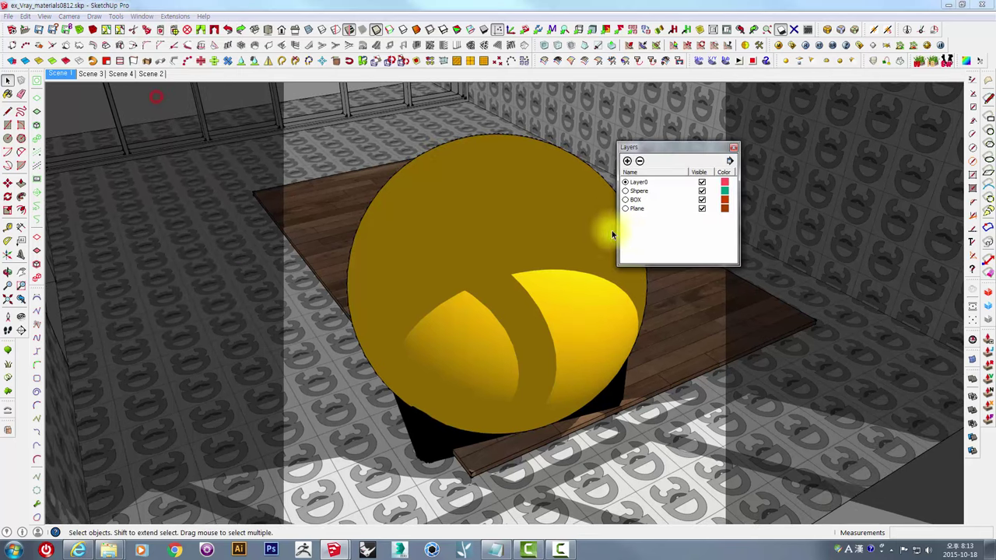
left_click(702, 200)
left_click(702, 208)
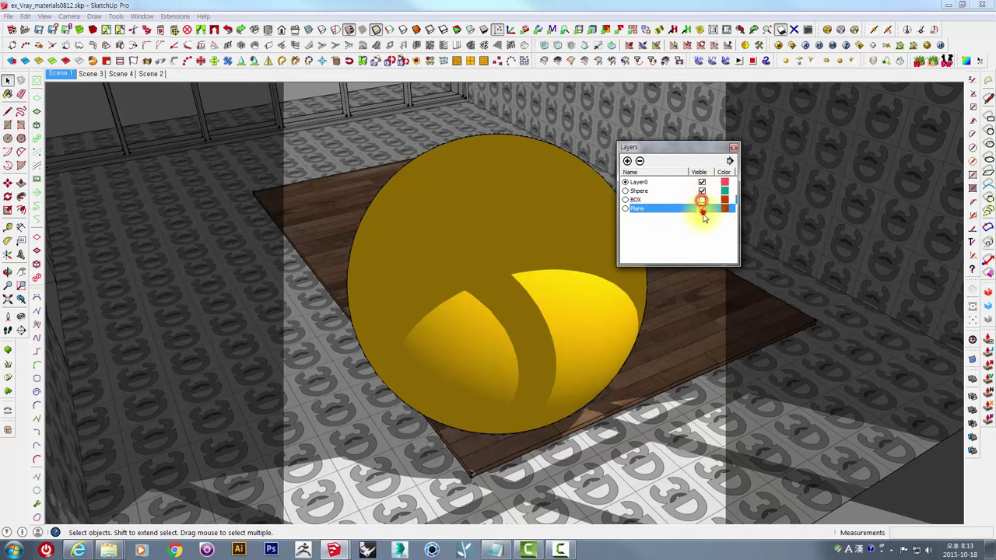
Move the sphere group to a new spot in the room.
left_click(538, 278)
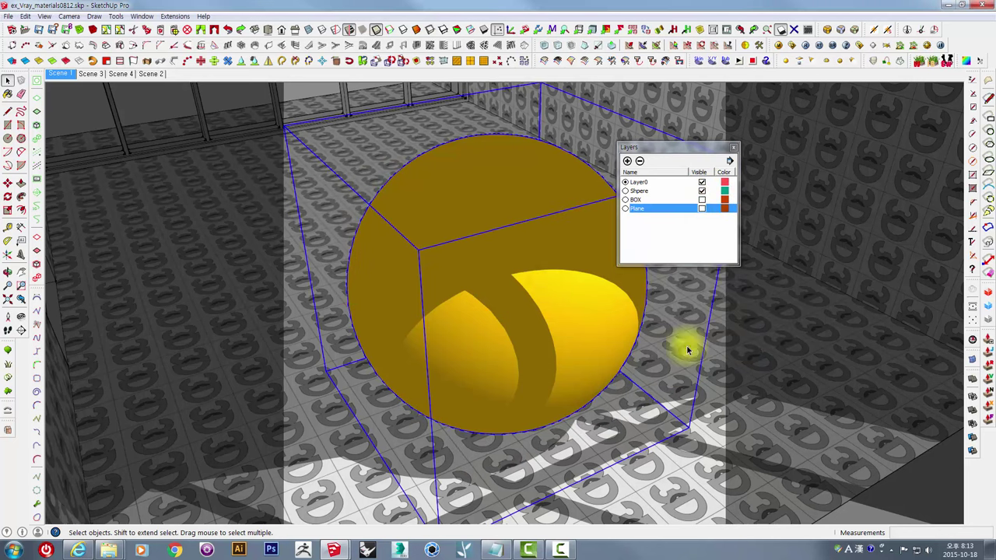
key("q")
left_click(585, 358)
left_click(689, 321)
key("m")
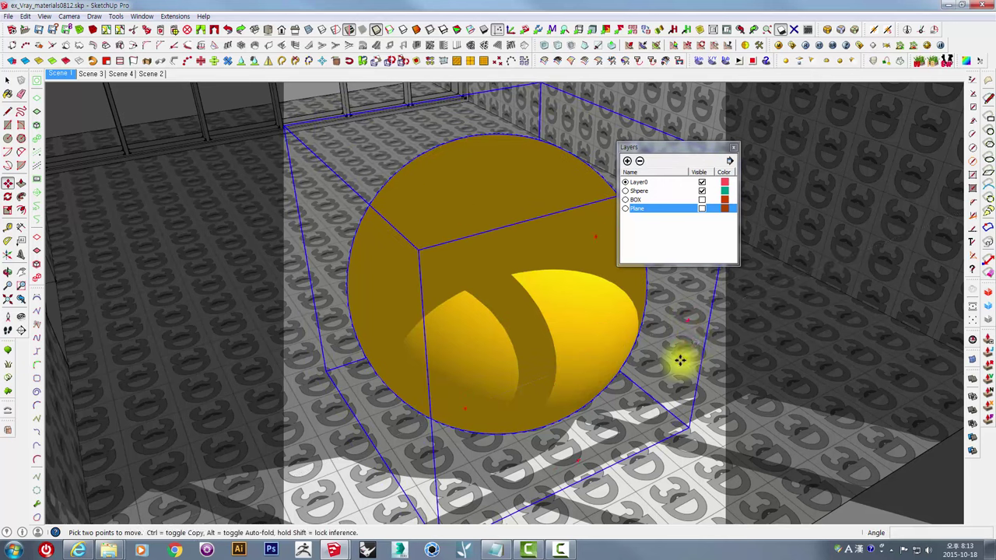
left_click(729, 348)
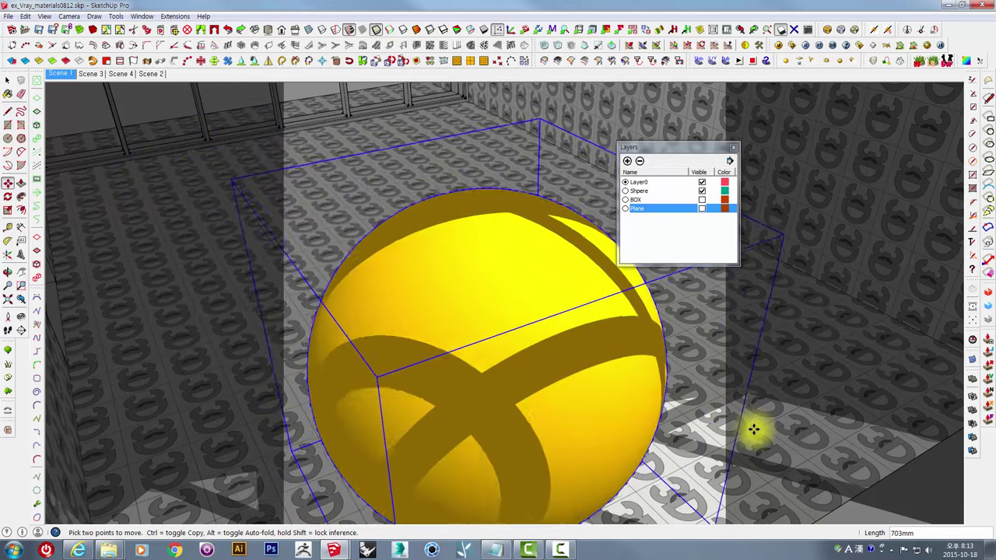
middle_click_drag(689, 416, 688, 349)
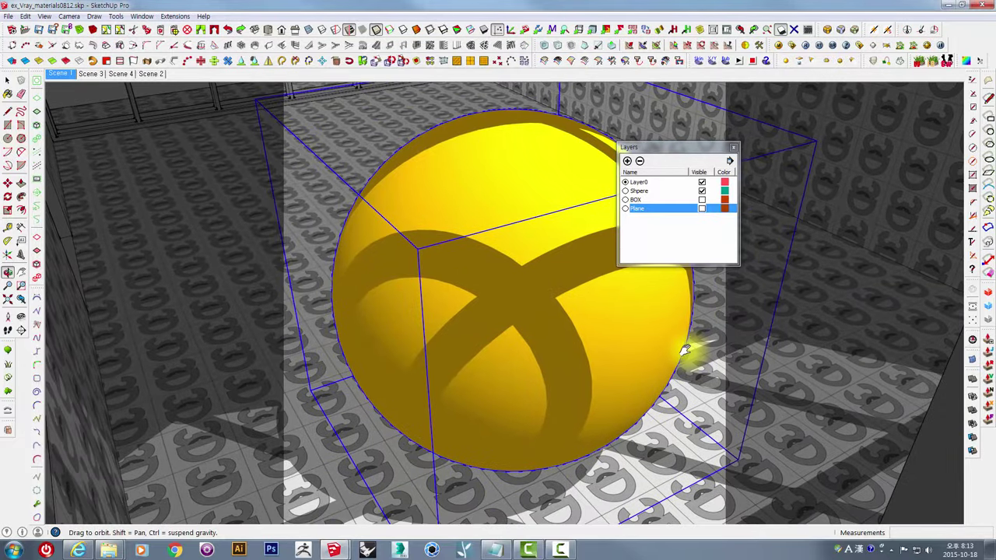
left_click(600, 182)
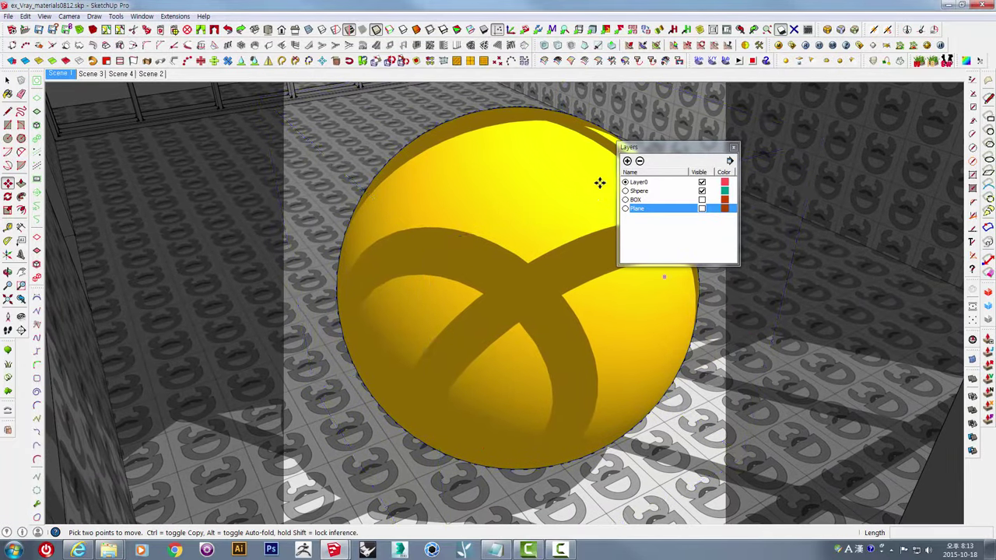
left_click_drag(646, 147, 851, 115)
key("space")
left_click(362, 136)
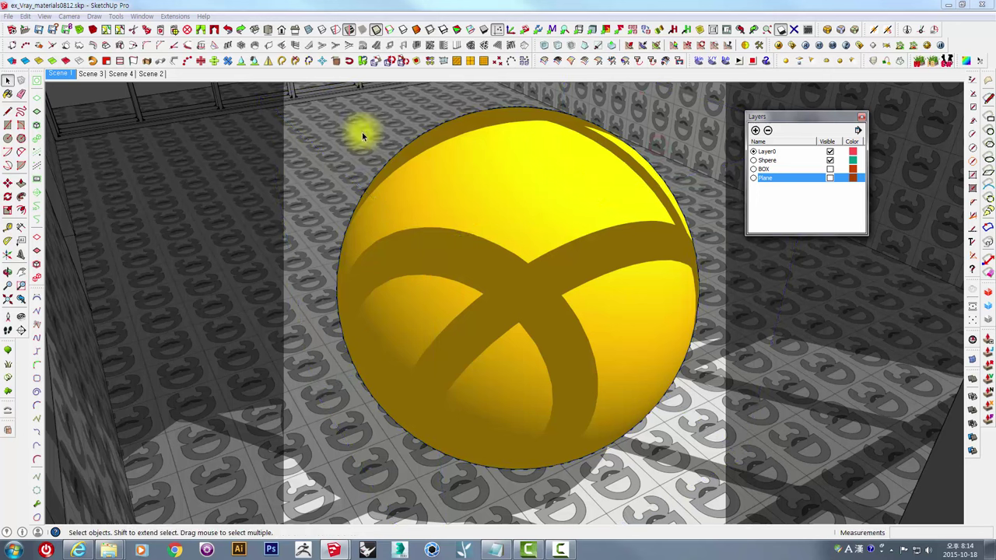
Render the scene in V-Ray, then close the render result and material editor windows.
left_click(808, 47)
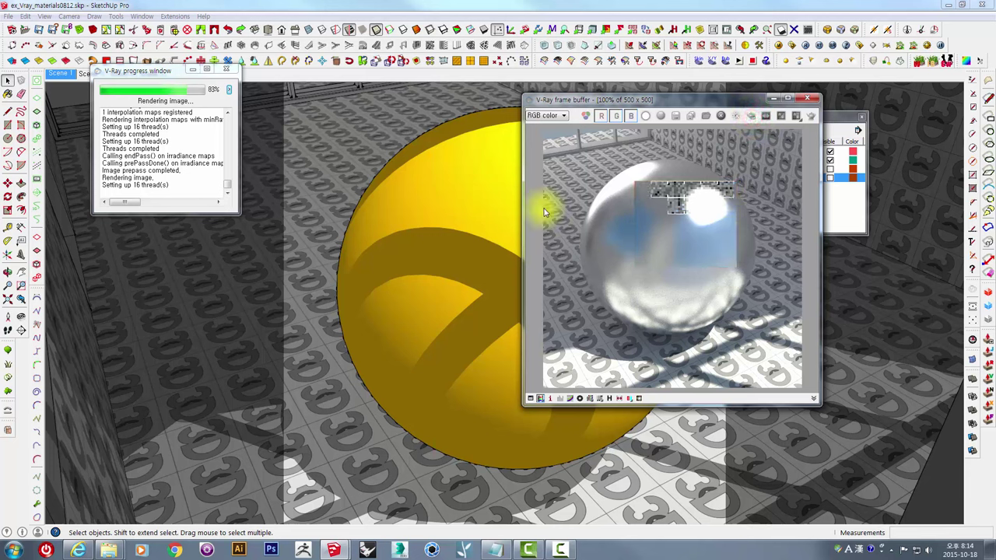
left_click(807, 98)
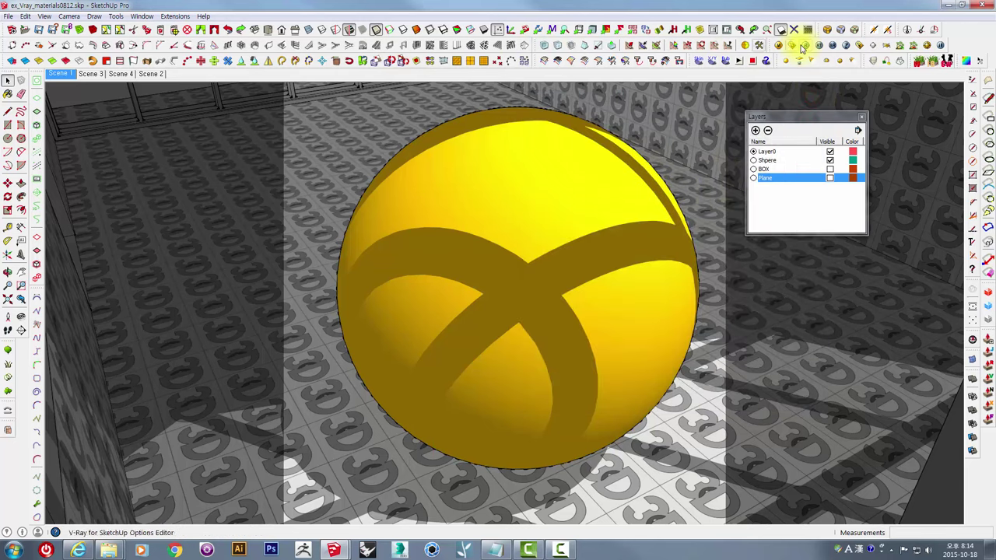
left_click(781, 44)
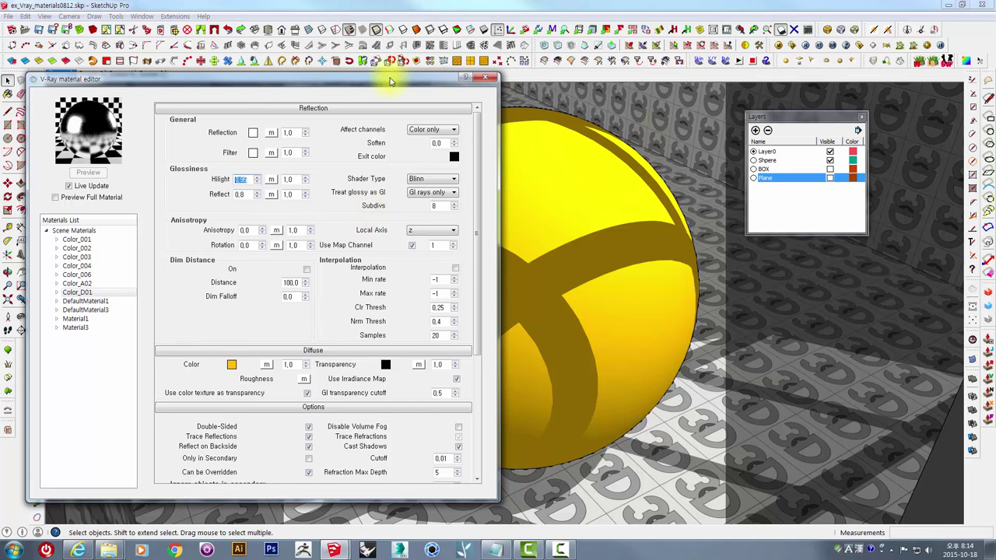
left_click_drag(389, 79, 967, 88)
left_click(944, 84)
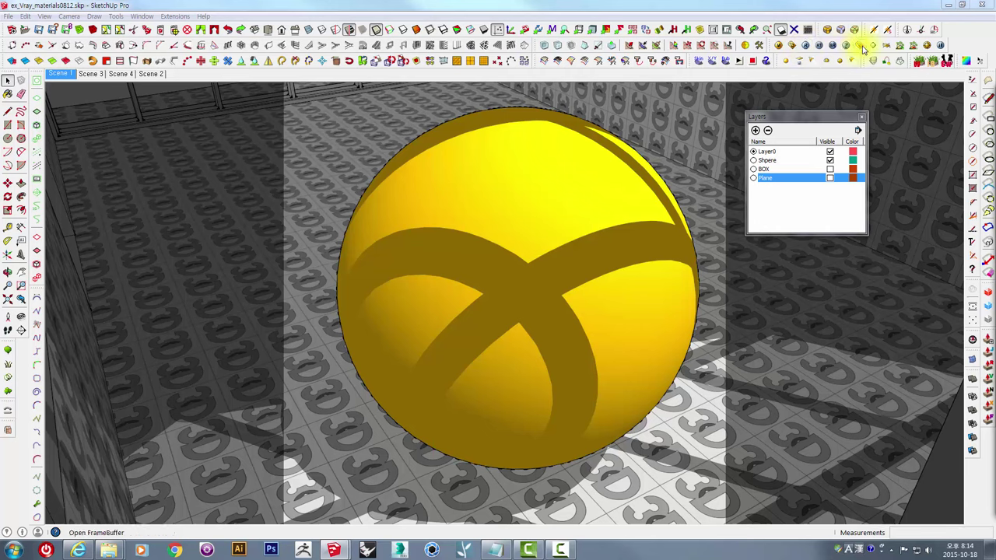
Enable Region Render in the frame buffer and box the sphere's highlight.
left_click(863, 49)
mouse_move(645, 107)
left_mouse_down()
mouse_move(408, 124)
mouse_move(226, 115)
left_mouse_up()
left_click(373, 116)
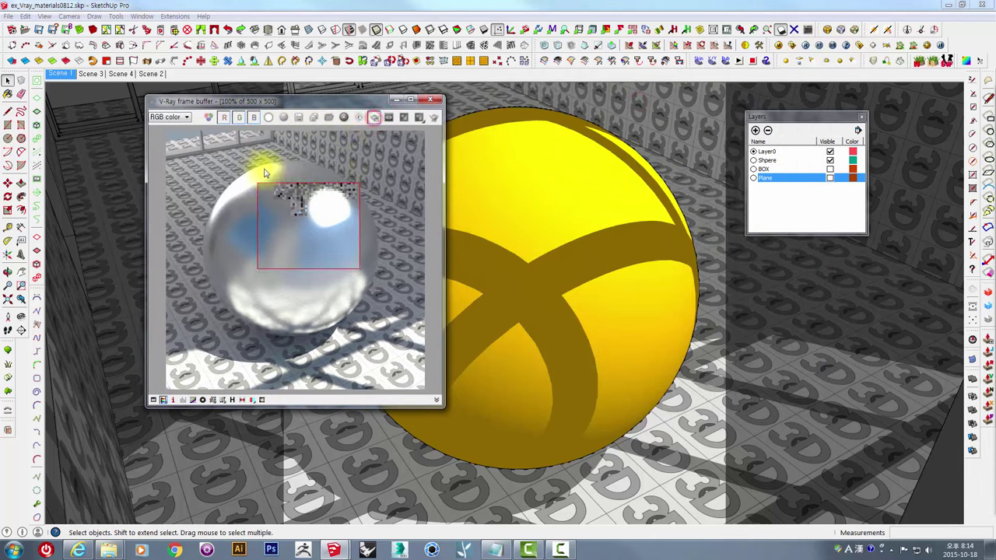
left_click_drag(257, 164, 385, 284)
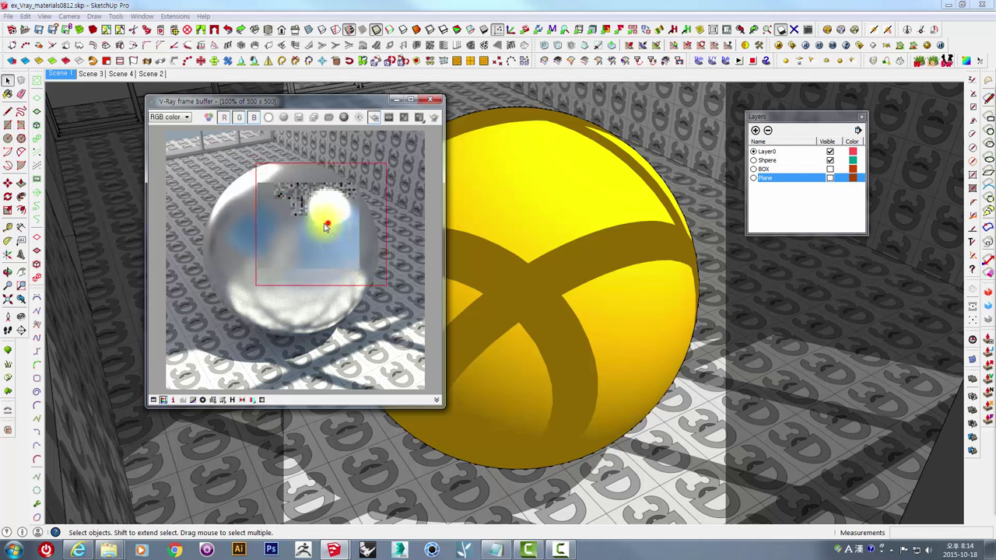
left_click_drag(238, 148, 383, 294)
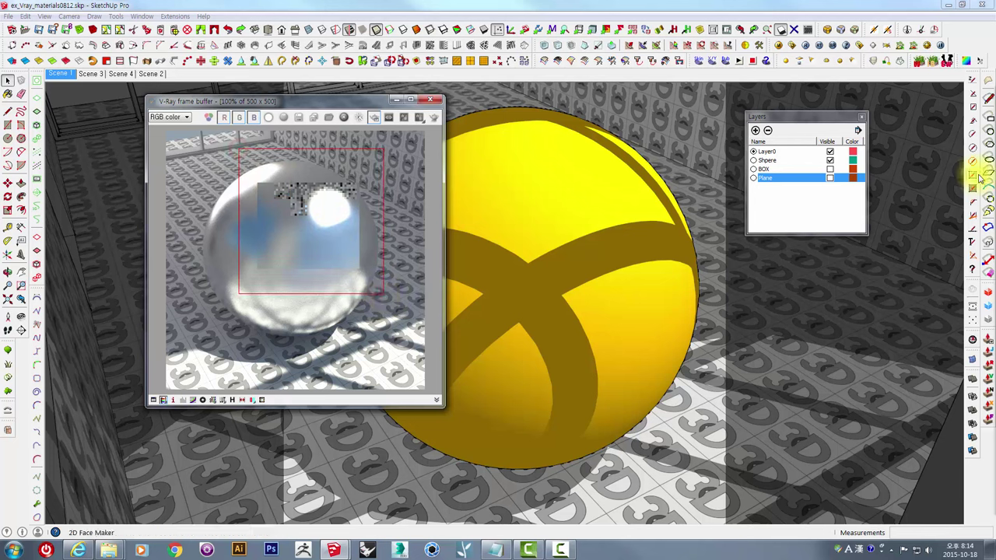
Render the marked highlight region, then start a fresh render of the scene.
left_click(805, 48)
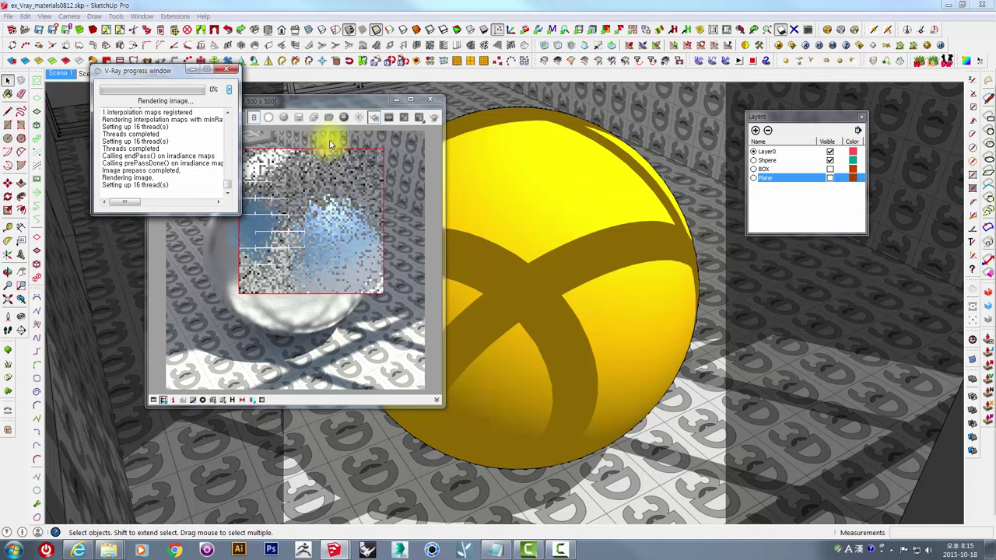
left_click_drag(324, 106, 374, 109)
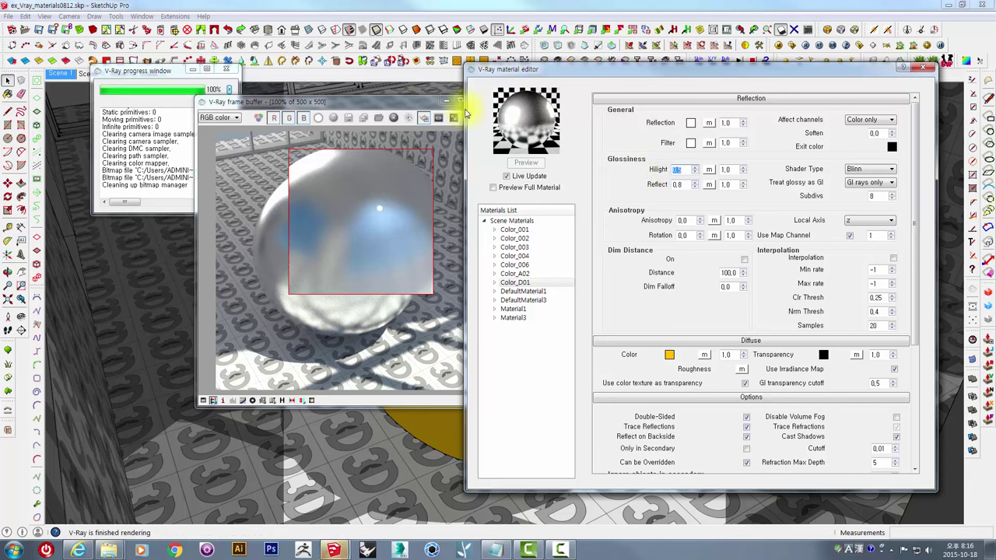
left_click_drag(322, 101, 238, 129)
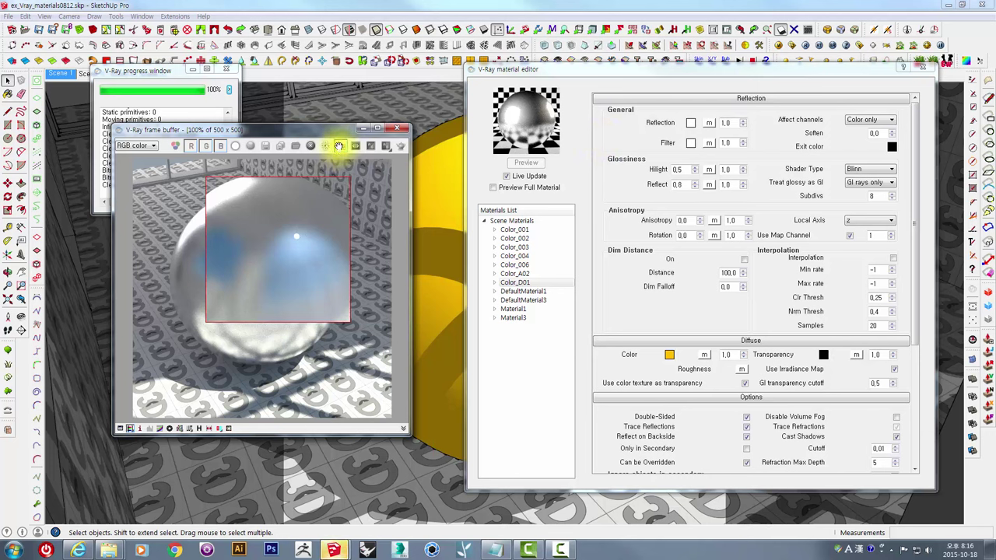
left_click(806, 45)
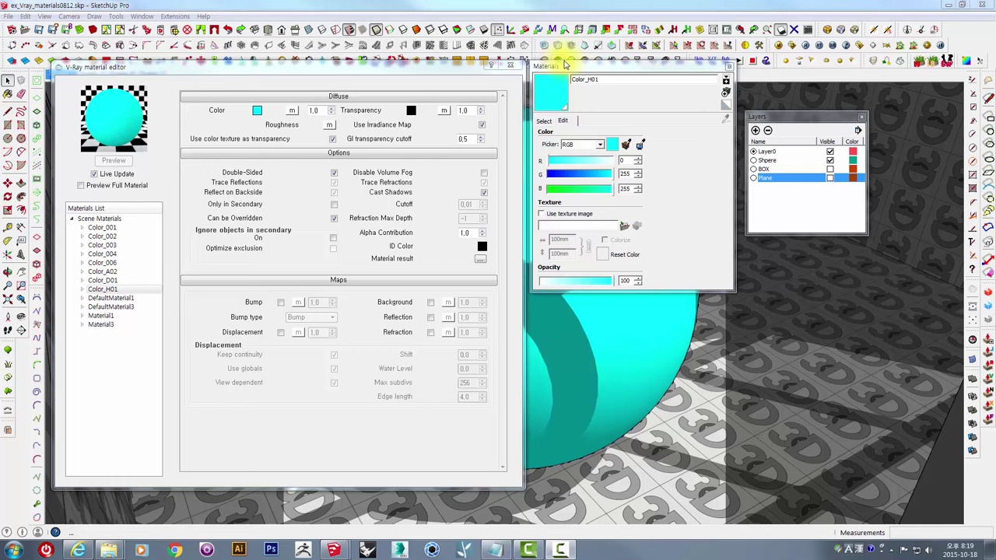
From the Colors collection, pick a cyan swatch for the sphere.
left_click_drag(572, 70, 663, 68)
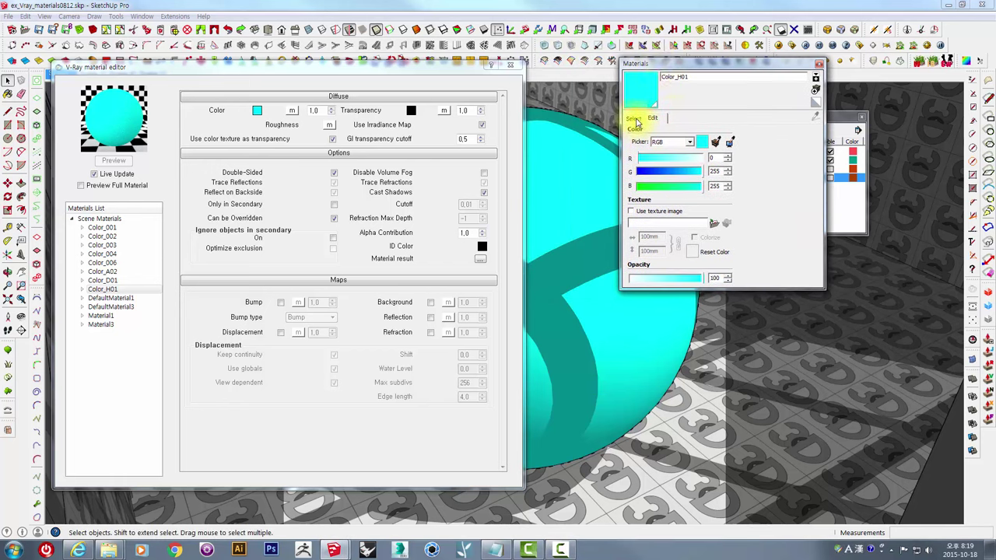
left_click(635, 118)
left_click(693, 129)
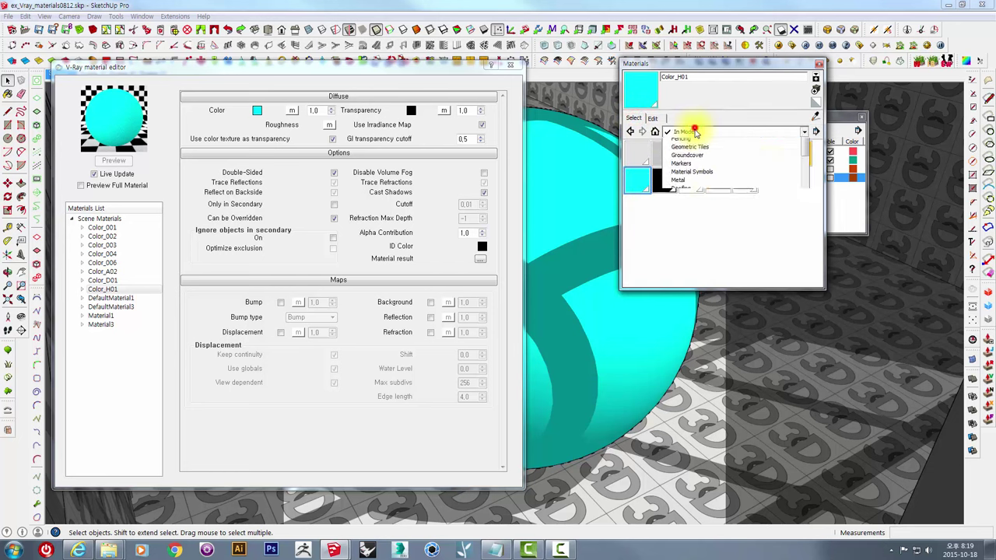
left_click(691, 194)
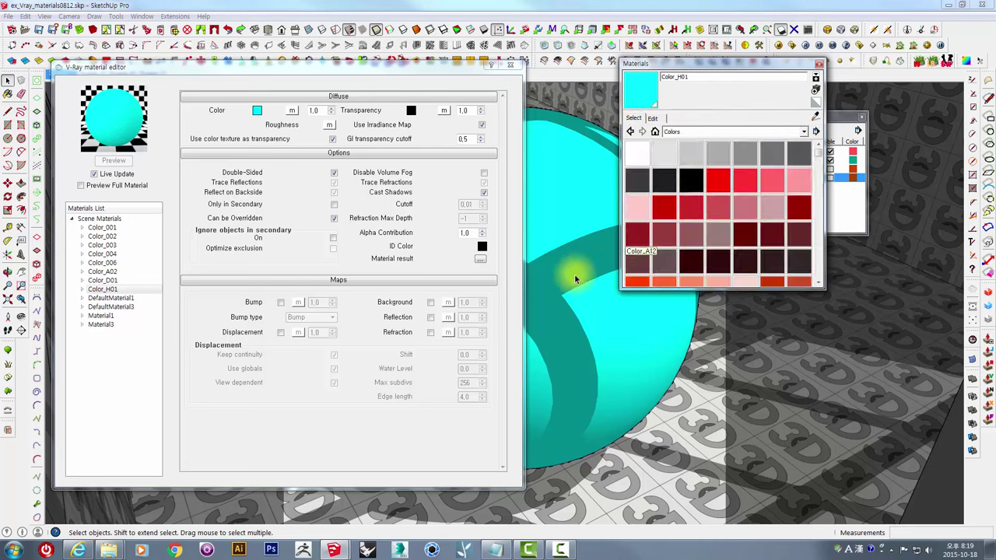
left_click(581, 197)
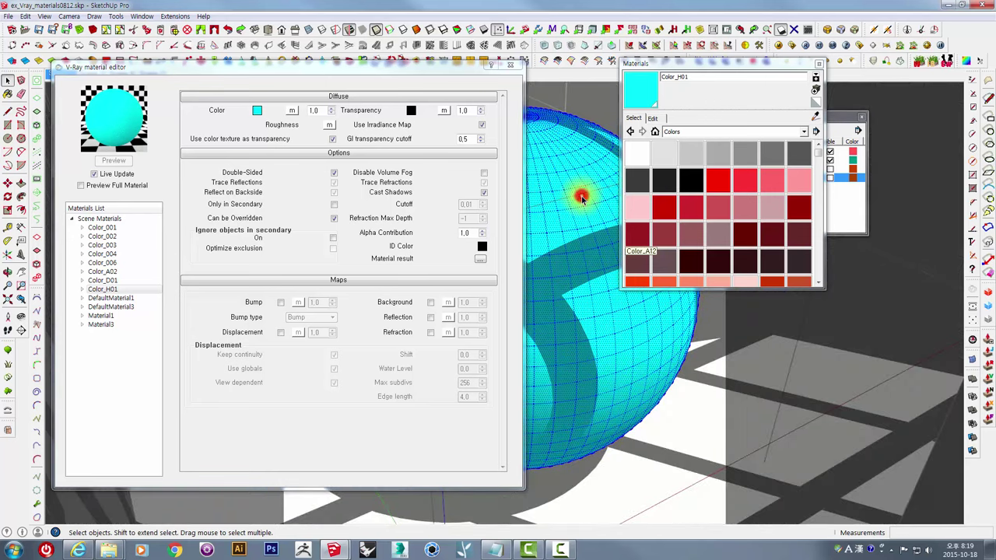
left_click_drag(816, 152, 819, 220)
left_click(716, 178)
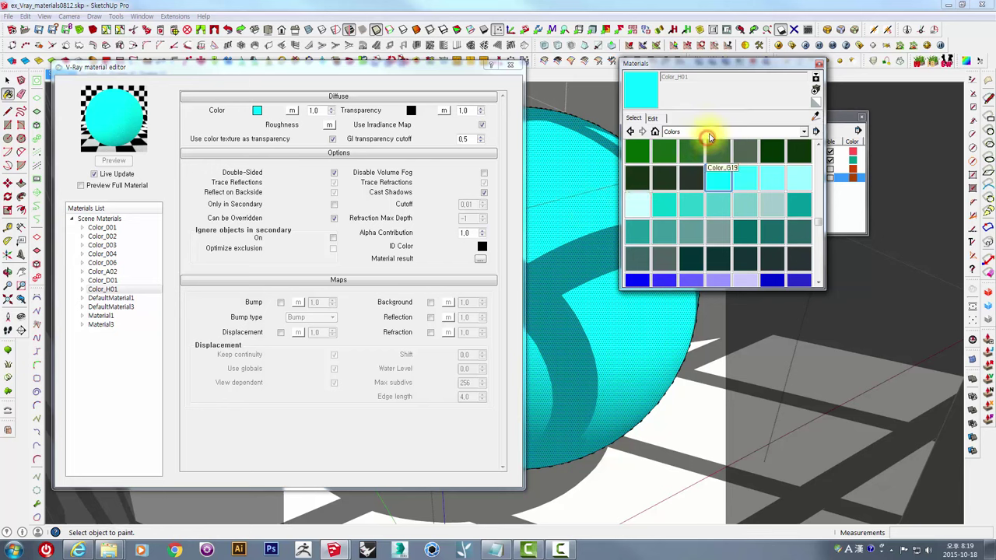
In the In Model materials, set Color_H01's opacity to 0.
left_click(710, 138)
scroll(706, 156, "up", 3)
left_click(705, 140)
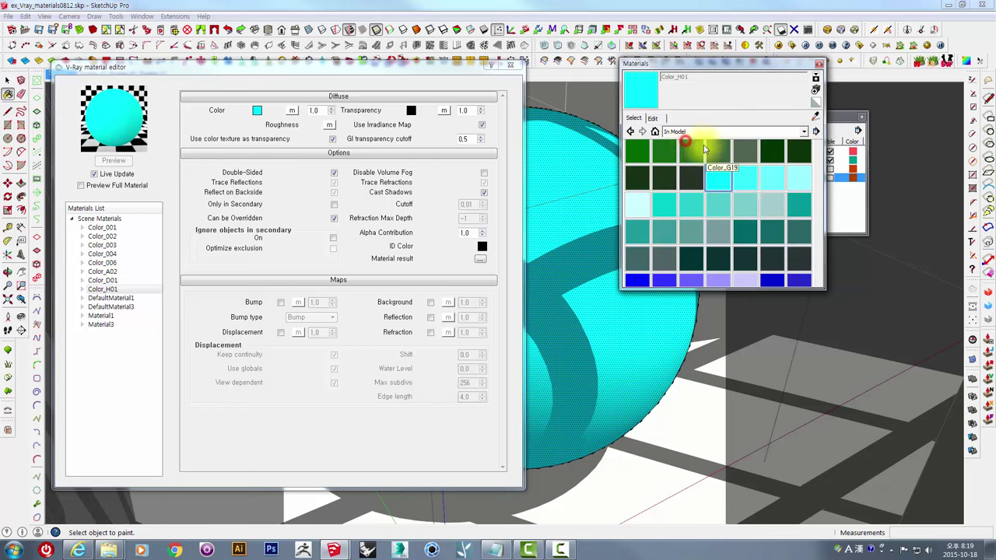
left_click(663, 251)
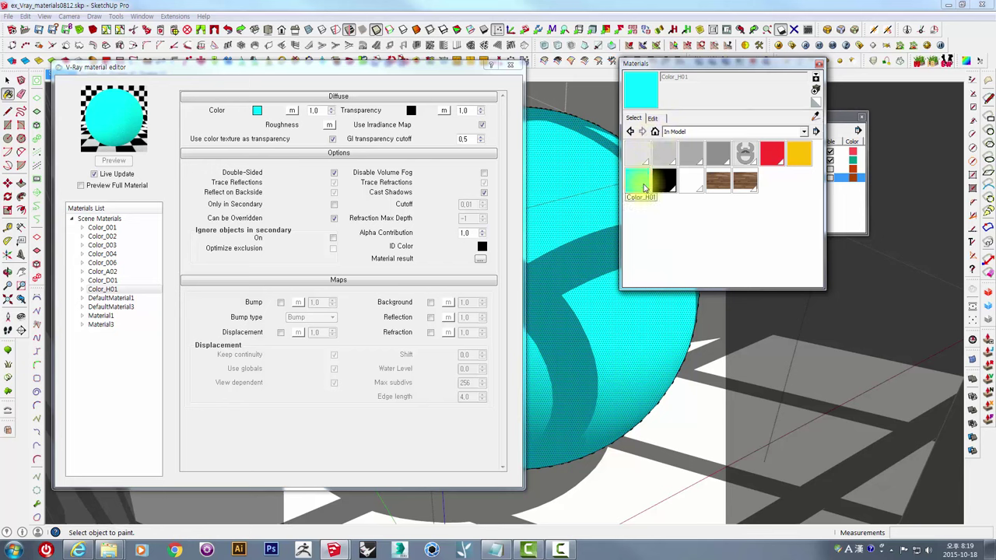
double_click(641, 183)
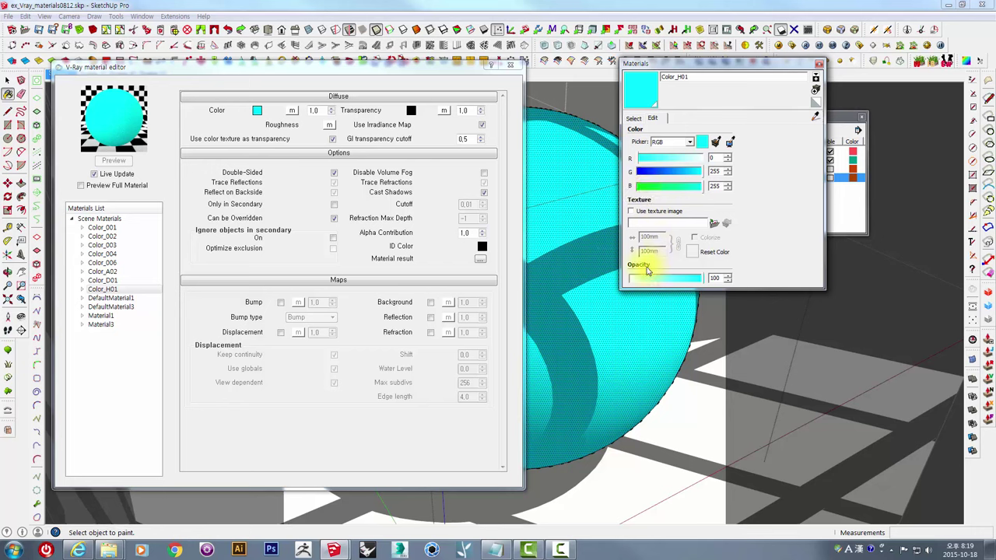
type("0")
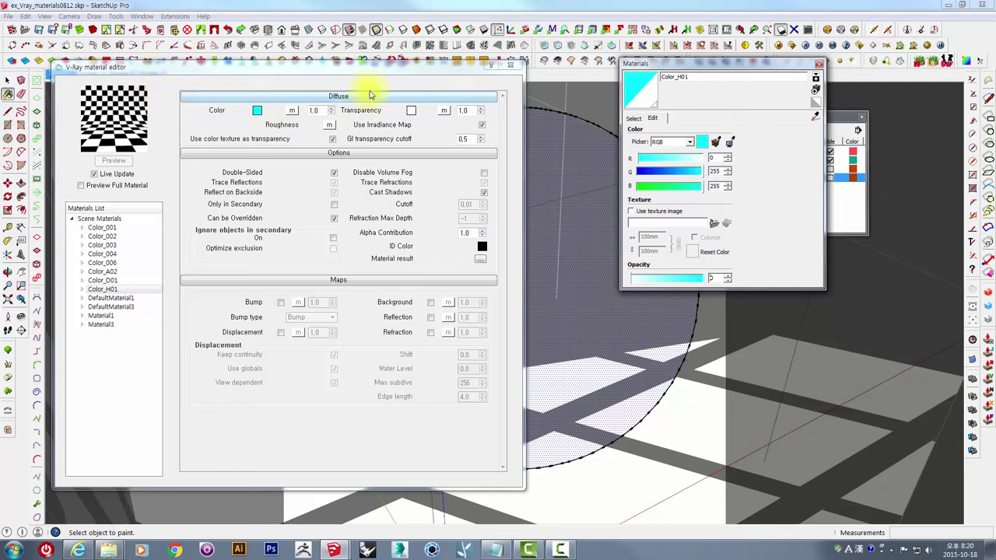
Set Color_H01's V-Ray transparency colour to black so it's opaque cyan, then close Materials.
left_click(412, 112)
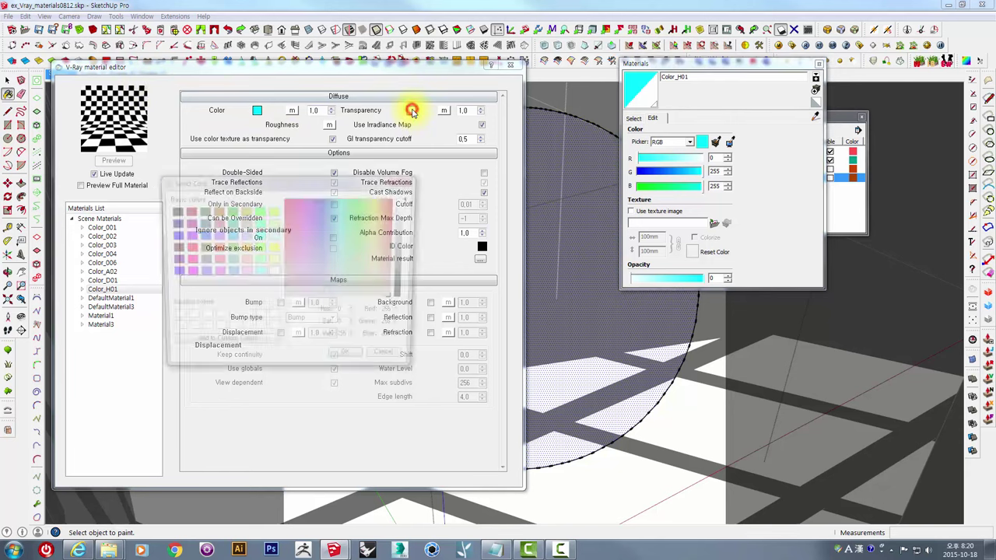
left_click_drag(404, 239, 404, 300)
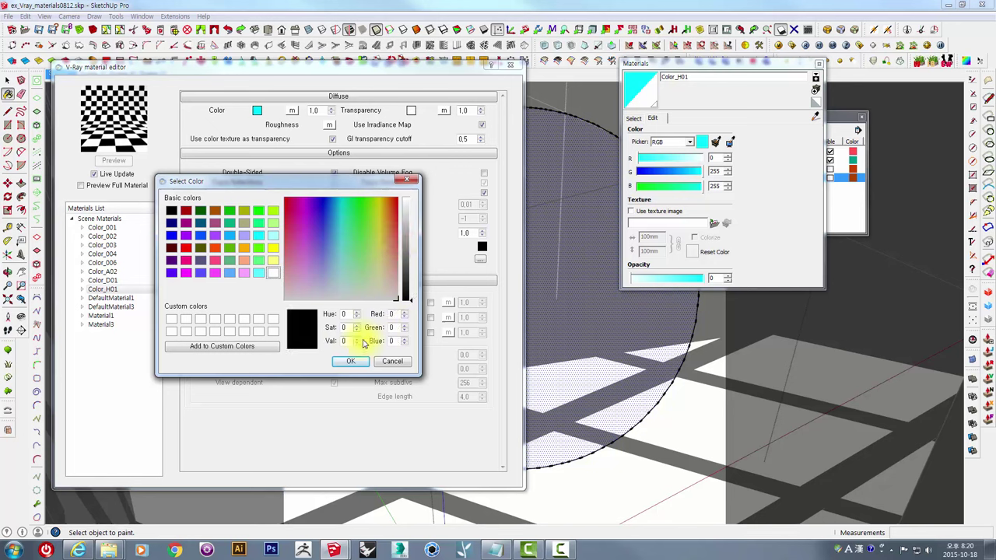
left_click(352, 362)
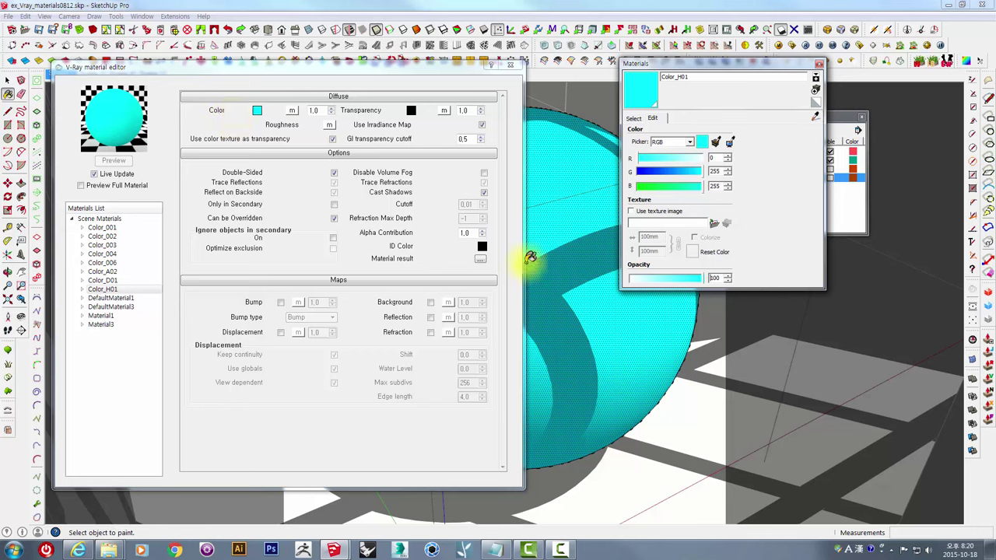
left_click(129, 382)
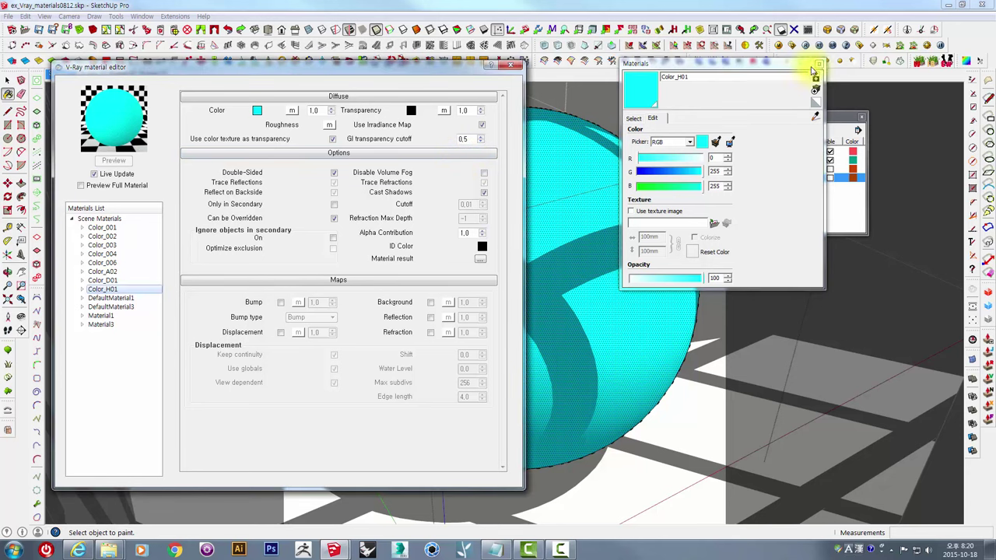
left_click(819, 64)
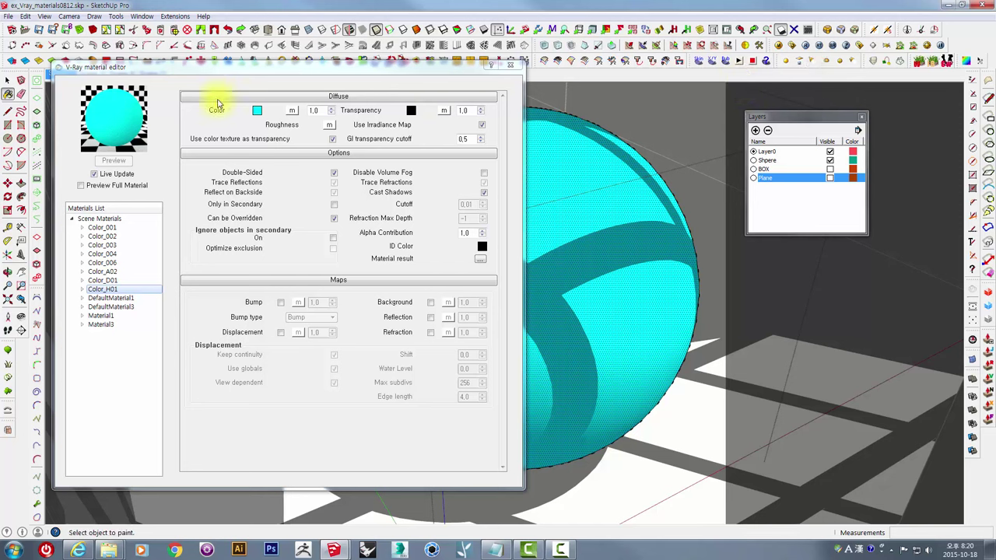
Add a Reflection layer to the Color_H01 material.
left_click(7, 81)
left_click(7, 81)
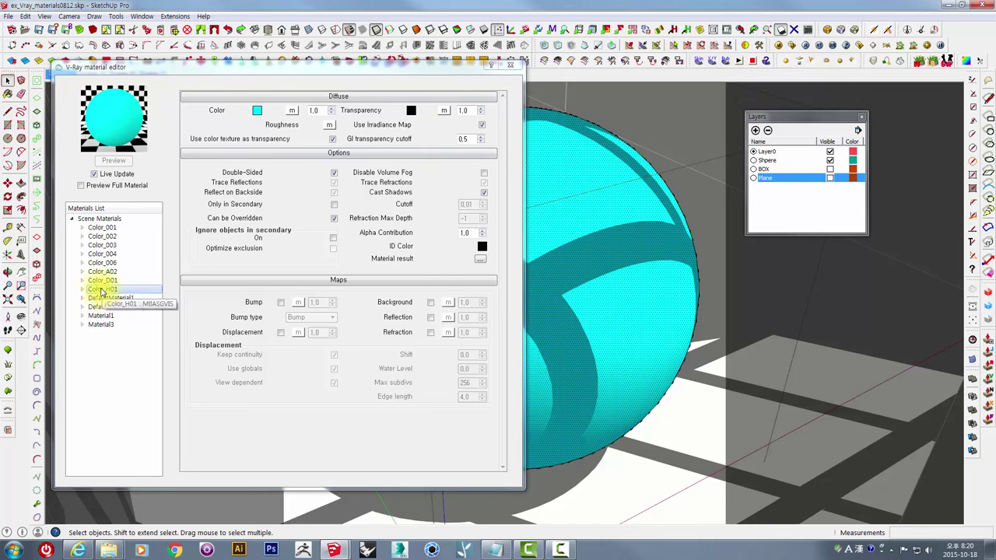
right_click(97, 293)
mouse_move(131, 297)
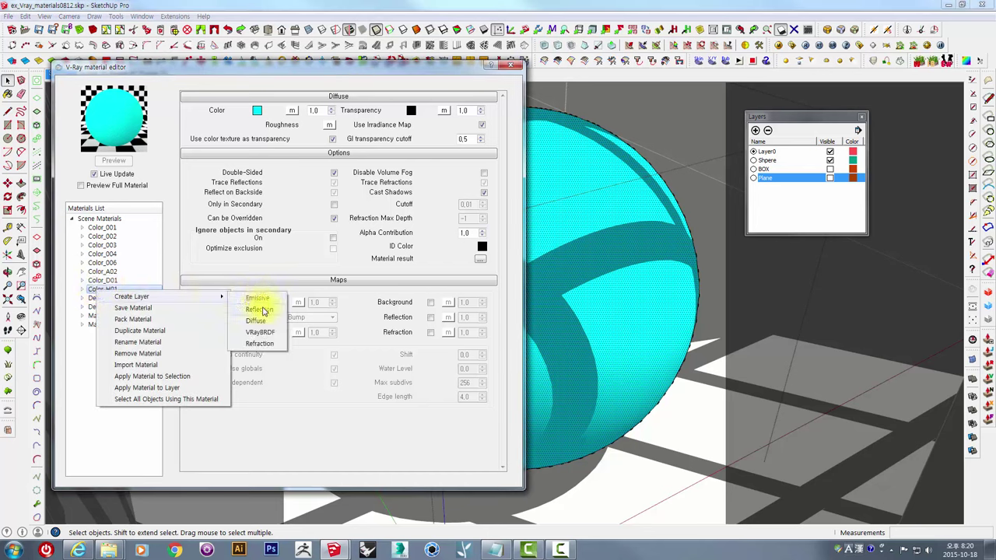
left_click(263, 309)
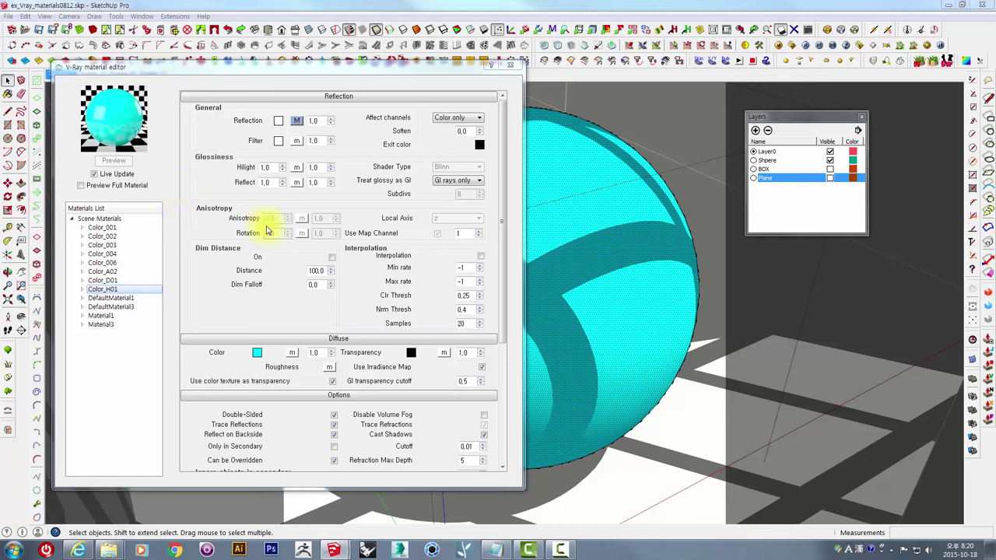
Set Color_H01's diffuse transparency colour to white, then deselect the sphere.
left_click(412, 353)
left_click_drag(411, 294, 407, 199)
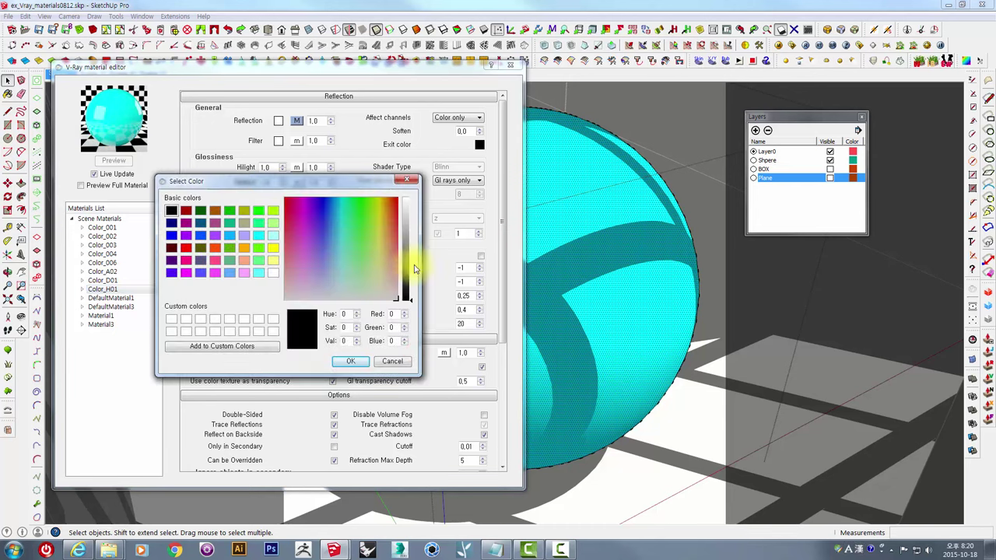
left_click(358, 364)
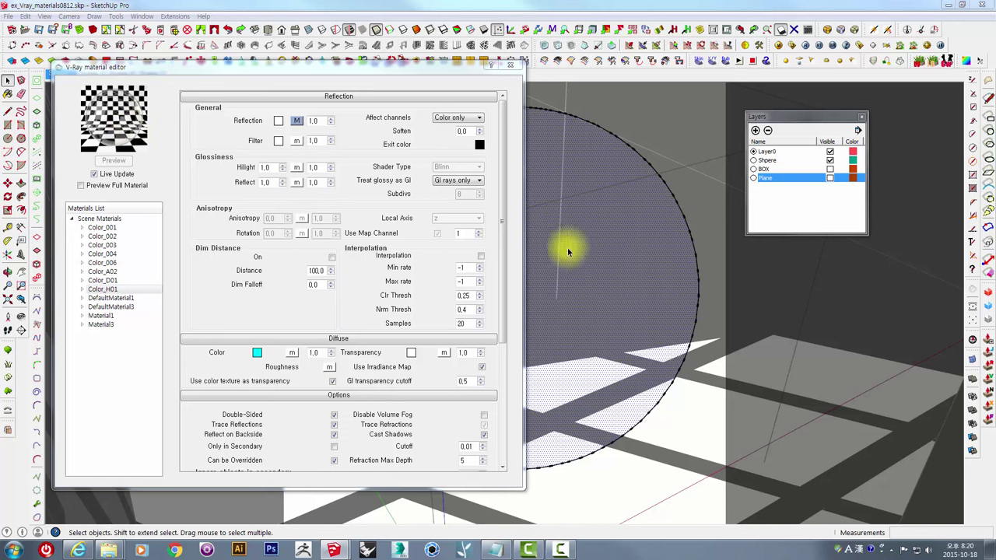
left_click(689, 148)
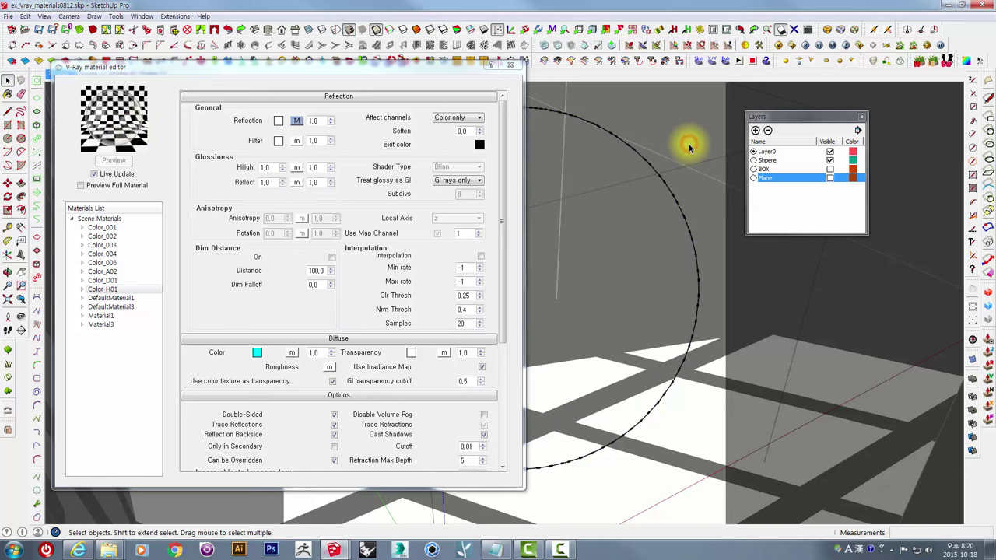
left_click(812, 317)
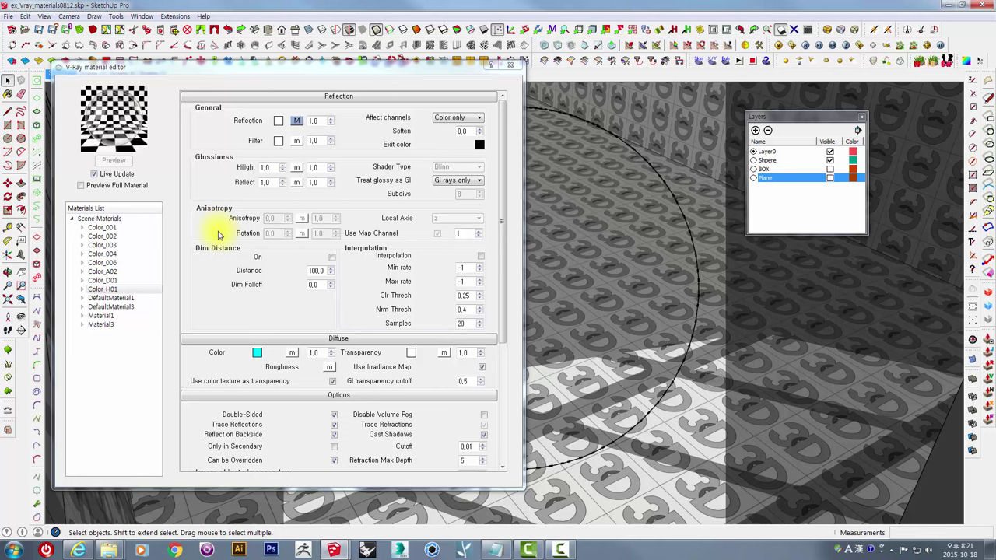
Add a Refraction layer to Color_H01 and render the glass sphere in V-Ray.
right_click(102, 291)
mouse_move(137, 296)
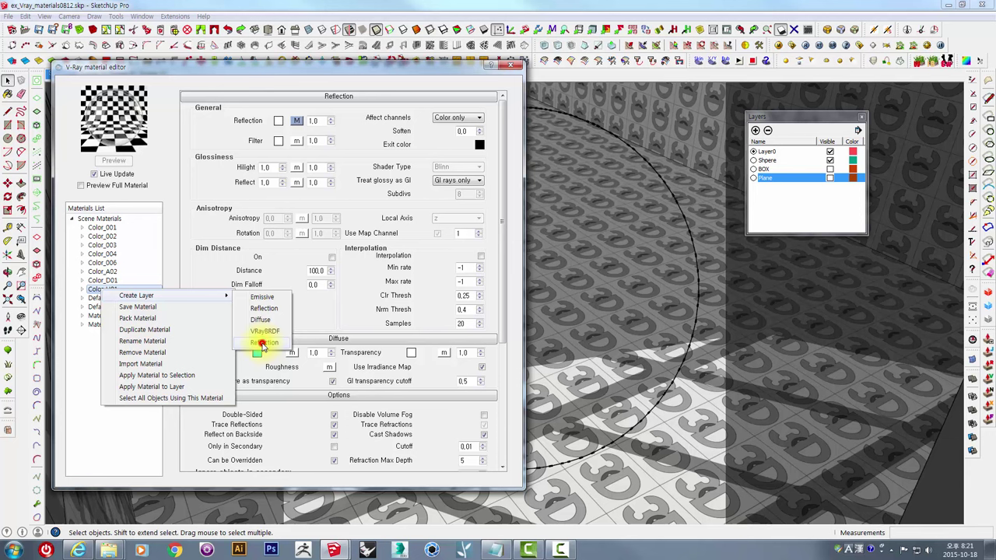
left_click(263, 344)
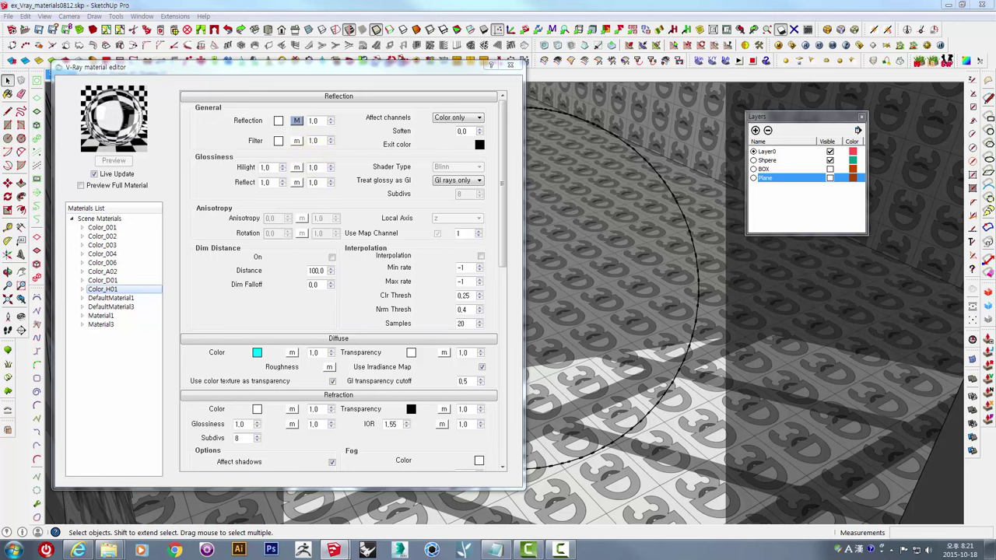
left_click(796, 43)
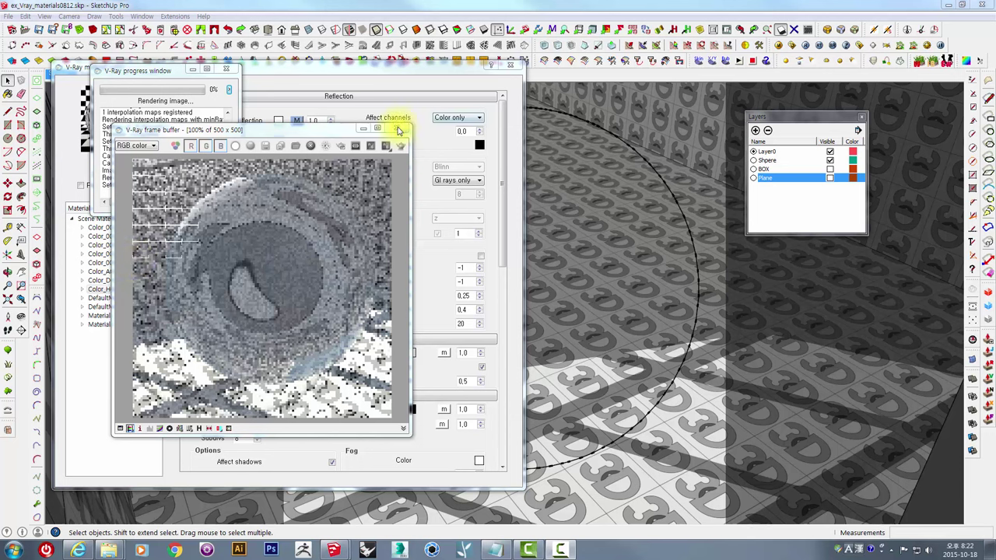
Give Color_H01 a red diffuse colour and a grey transparency colour.
left_click(224, 70)
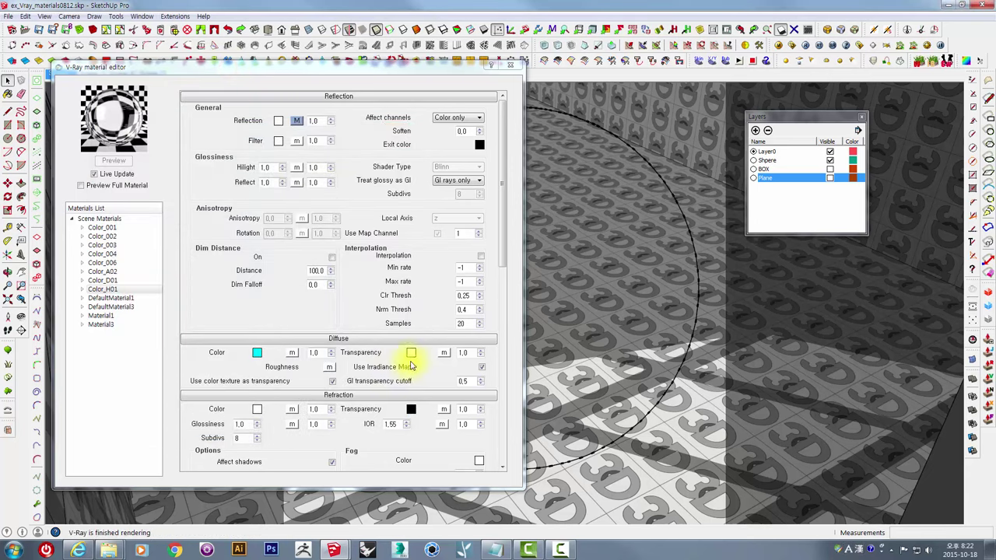
left_click(257, 352)
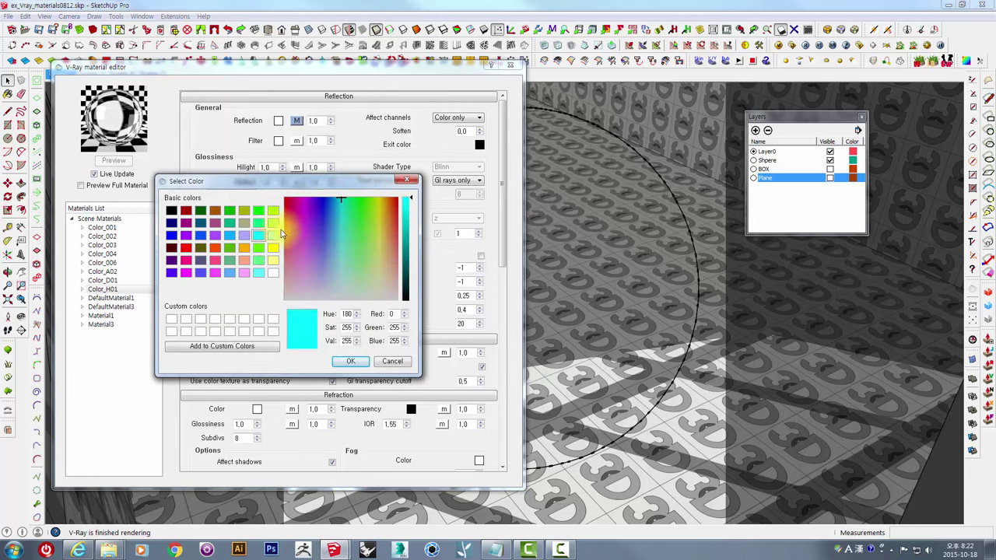
left_click(186, 247)
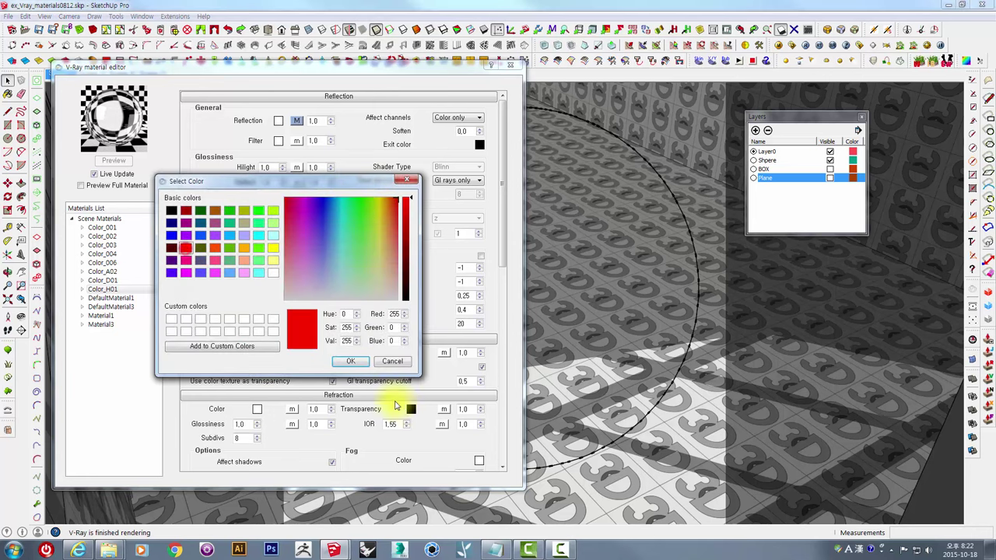
left_click(350, 362)
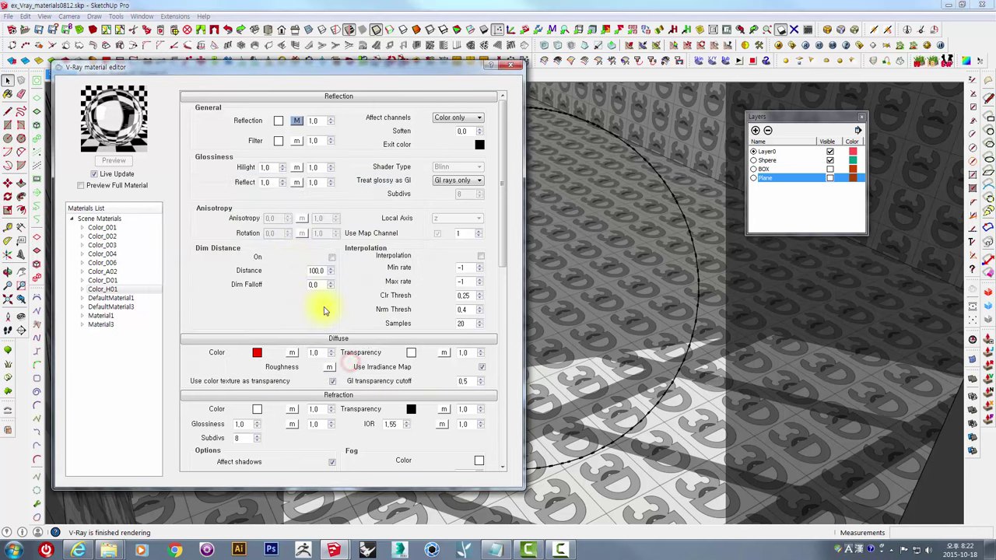
left_click(411, 355)
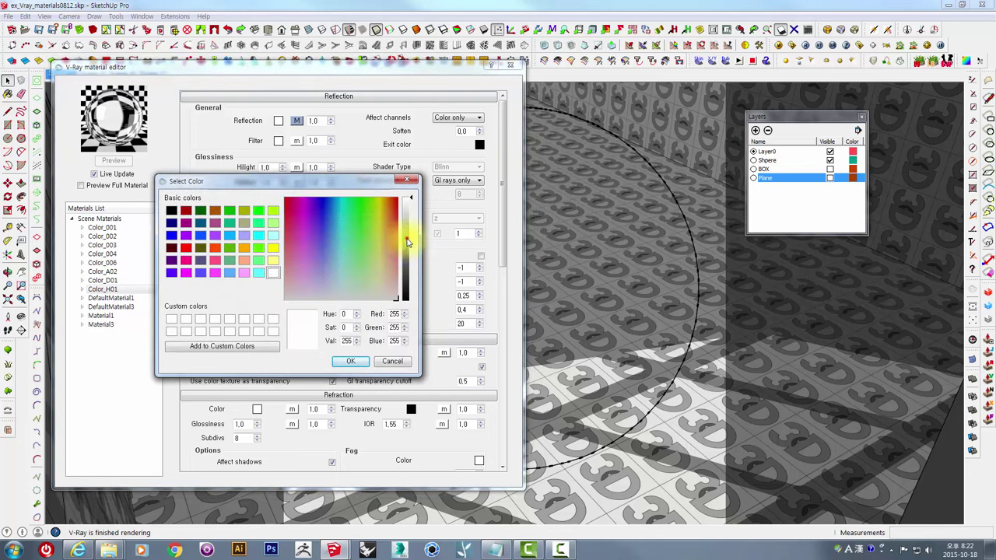
left_click(408, 242)
left_click(350, 361)
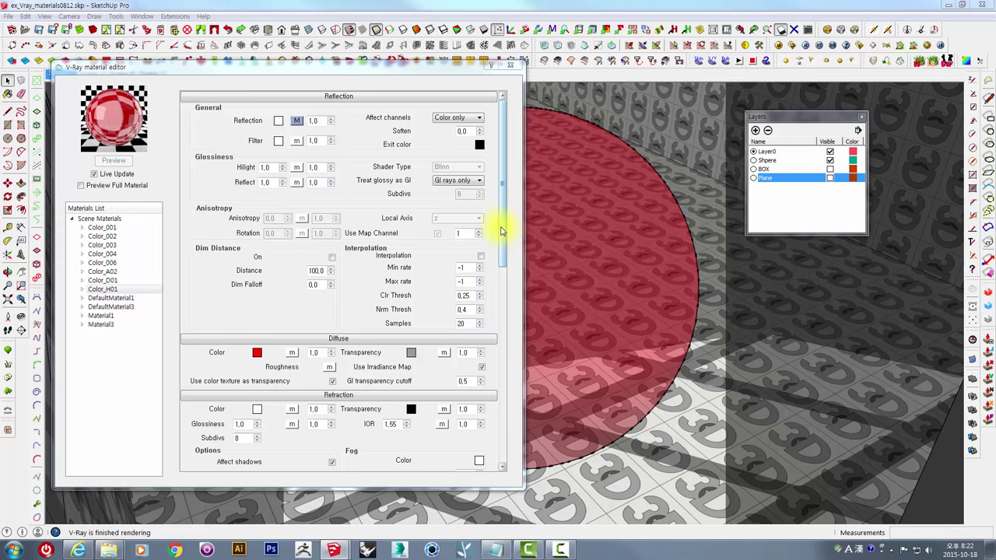
Set Color_H01's diffuse transparency to white and its refraction fog colour to green.
left_click_drag(501, 233, 516, 246)
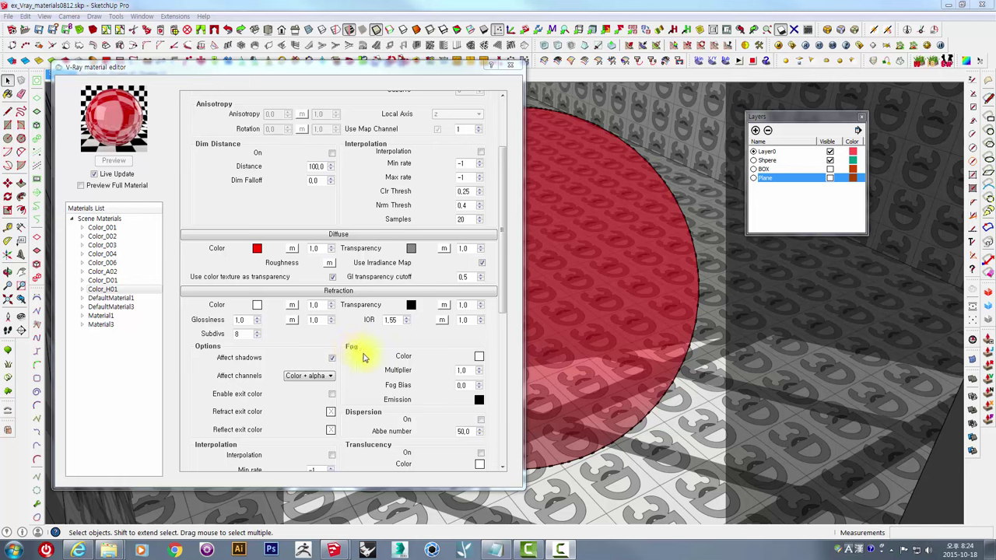
left_click(409, 250)
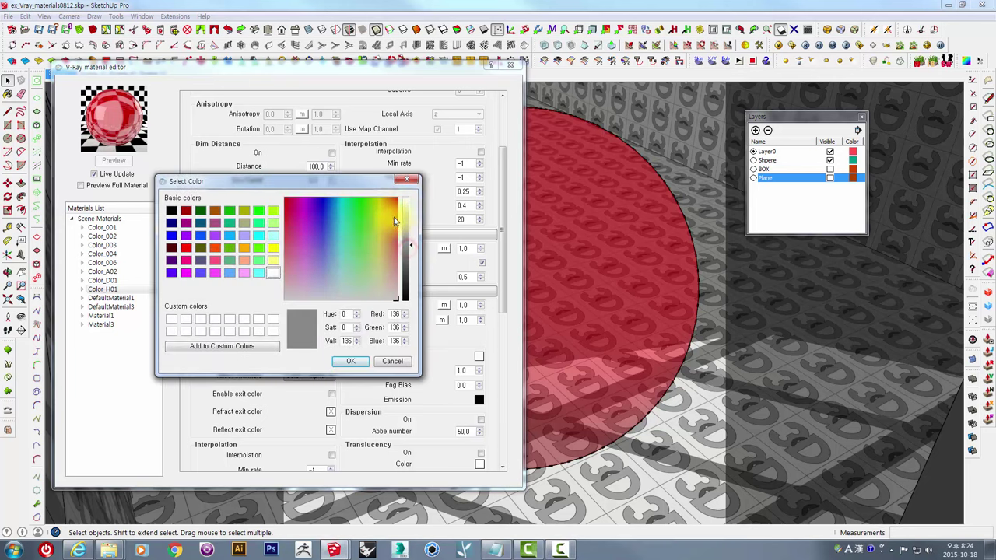
left_click(403, 199)
left_click(357, 364)
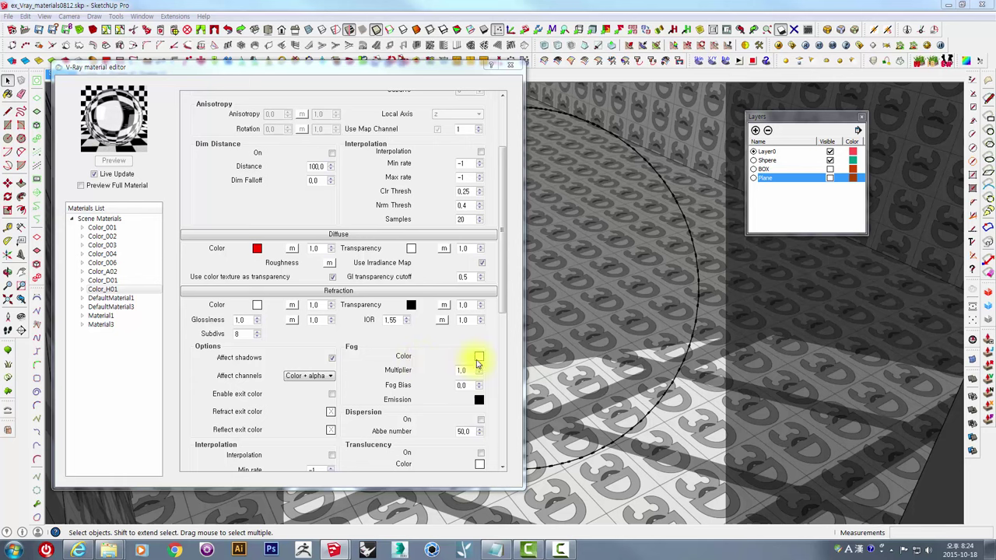
left_click(478, 358)
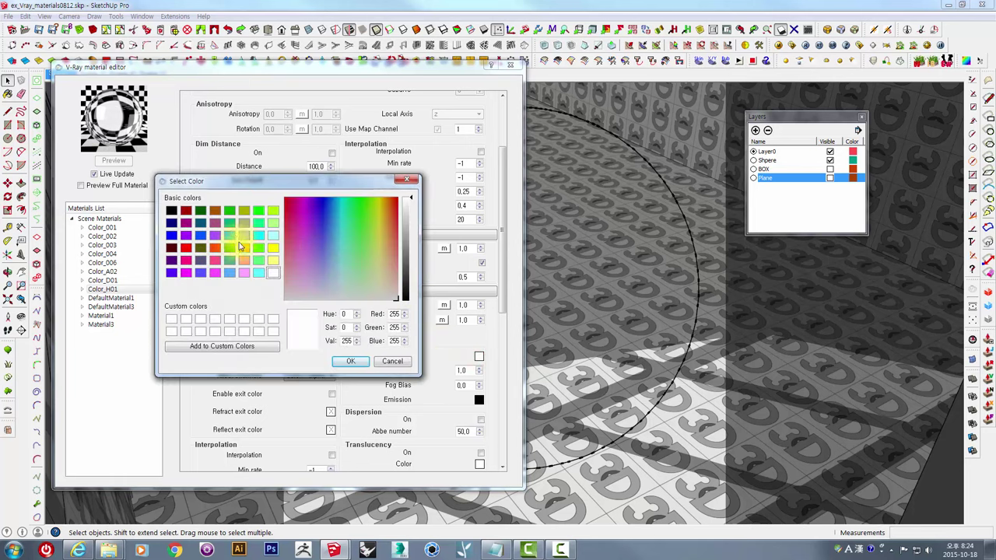
left_click(259, 248)
left_click(350, 361)
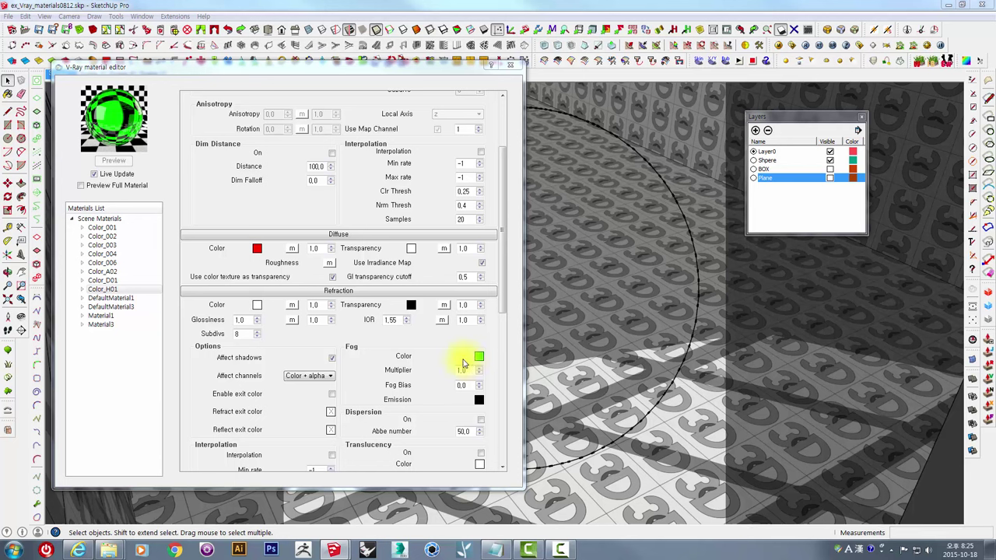
left_click(468, 371)
left_click(467, 371)
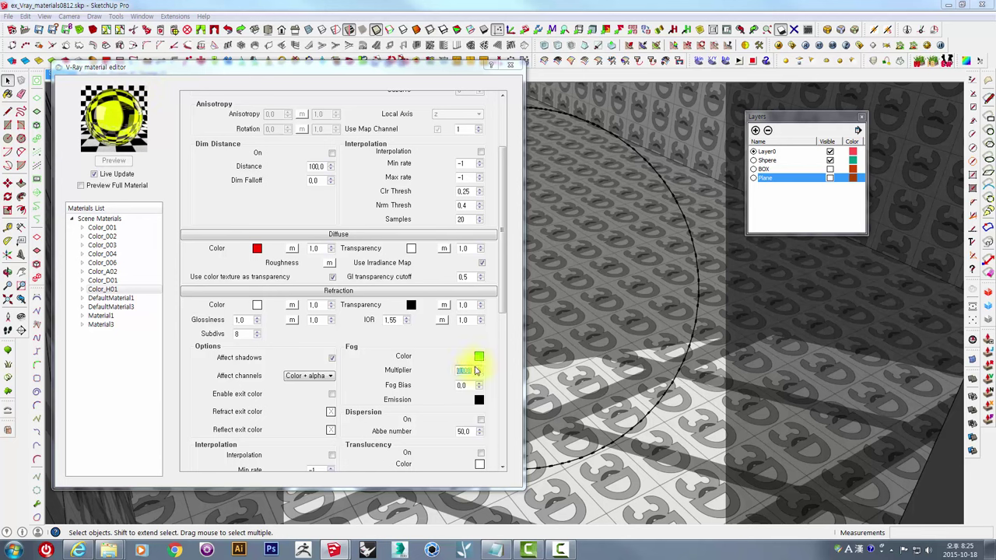
type("1")
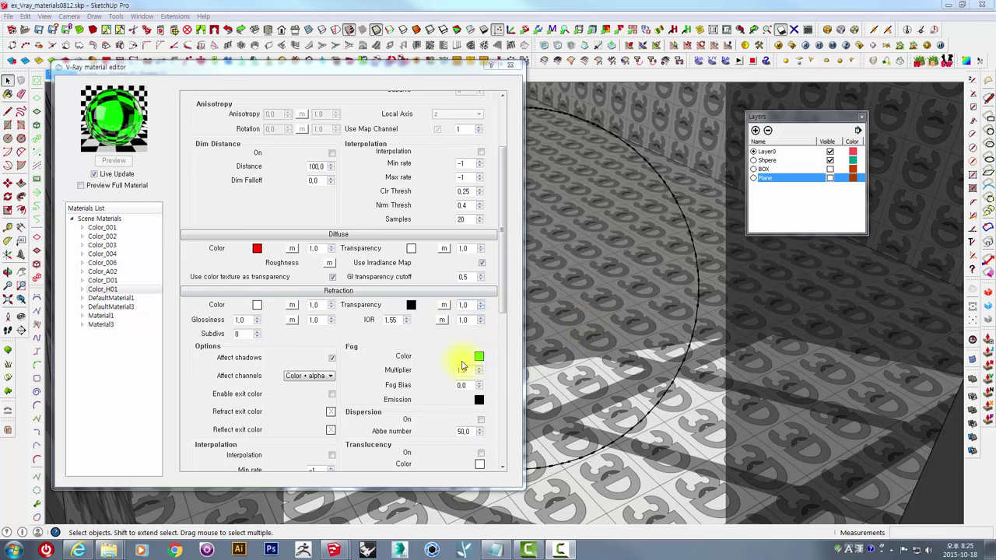
left_click_drag(503, 284, 507, 218)
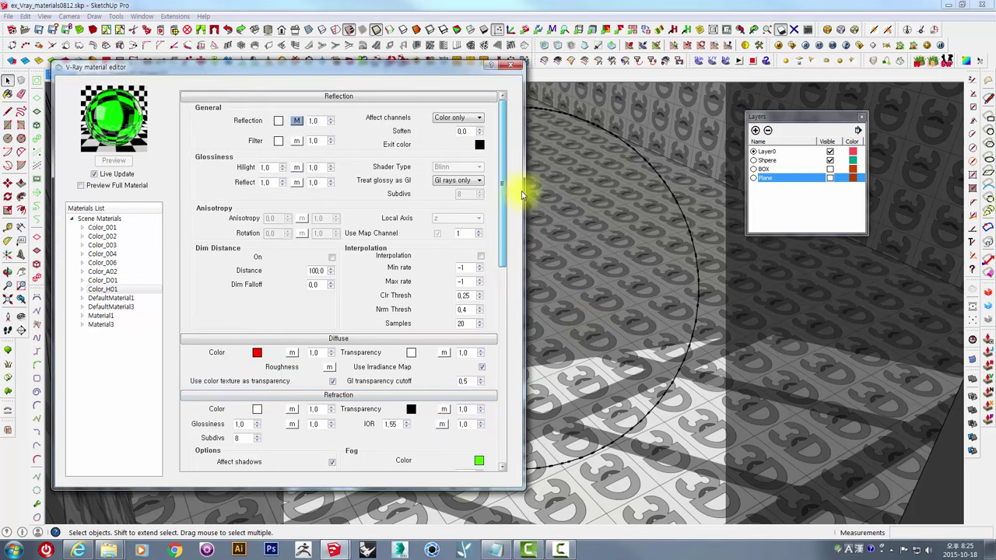
Lower Color_H01's refraction glossiness so the green glass looks frosted.
mouse_move(287, 72)
left_mouse_down()
mouse_move(506, 20)
mouse_move(600, 29)
mouse_move(552, 38)
left_mouse_up()
left_click_drag(769, 140, 782, 264)
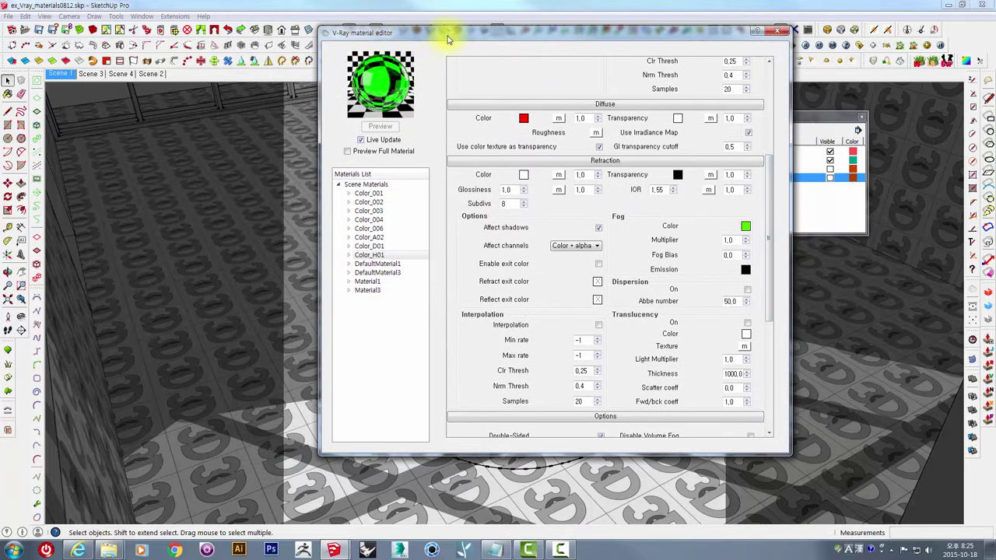
mouse_move(476, 31)
left_mouse_down()
mouse_move(634, 41)
mouse_move(527, 36)
left_mouse_up()
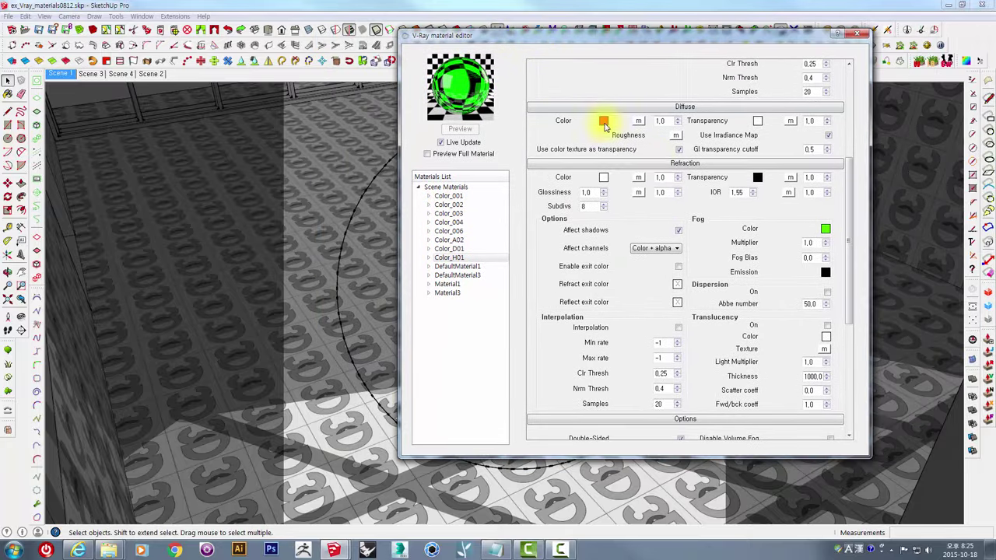
left_click_drag(850, 238, 837, 150)
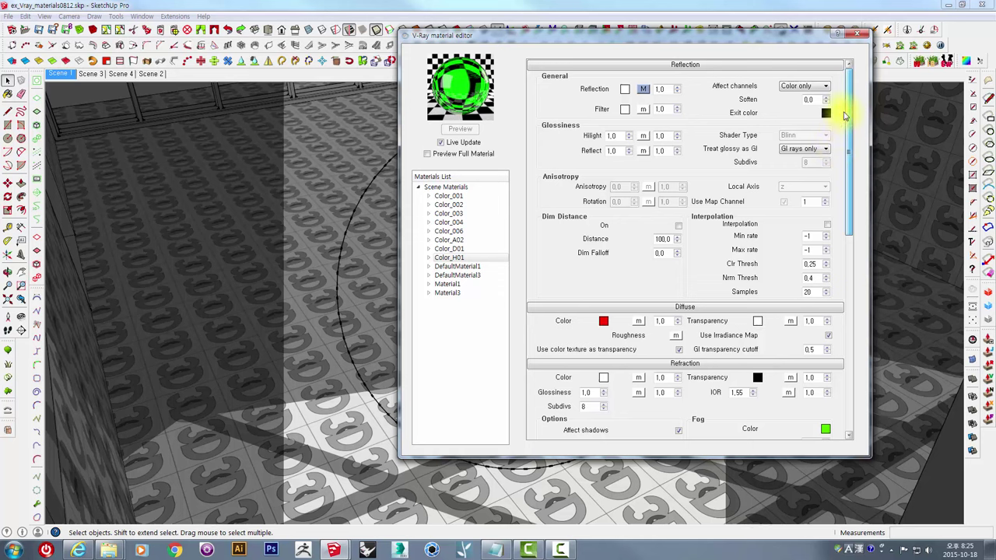
scroll(853, 183, "down", 2)
left_click_drag(853, 183, 847, 253)
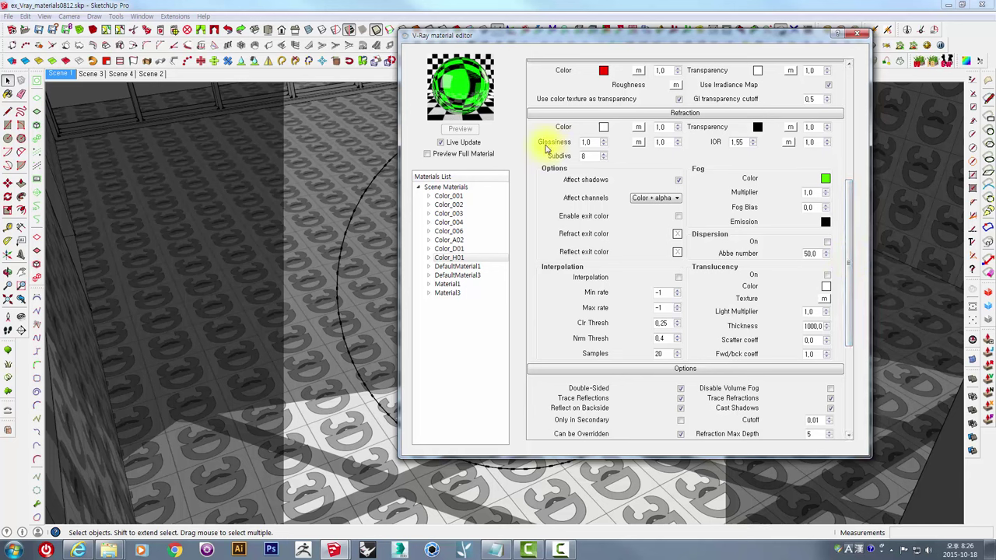
left_click_drag(592, 142, 562, 142)
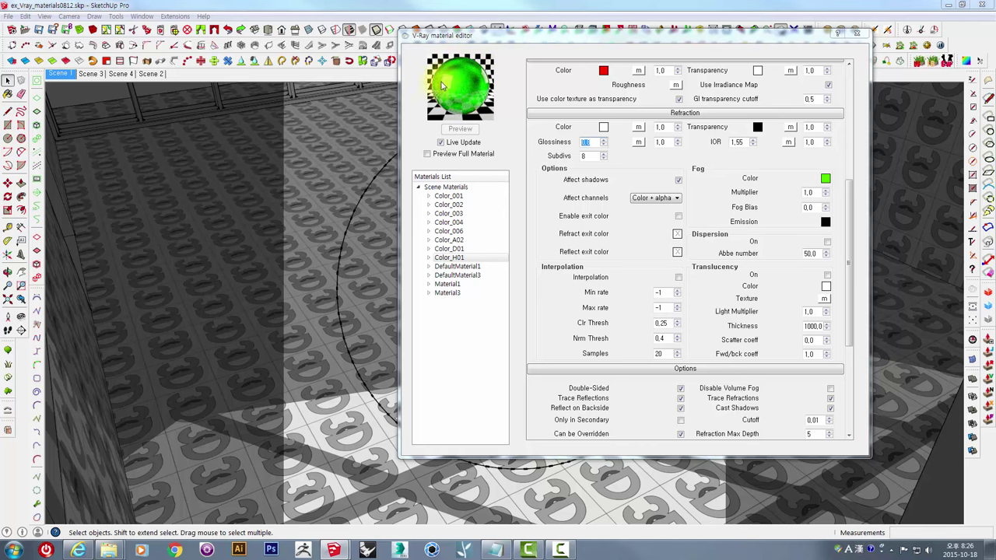
mouse_move(509, 36)
left_mouse_down()
mouse_move(634, 104)
mouse_move(152, 68)
left_mouse_up()
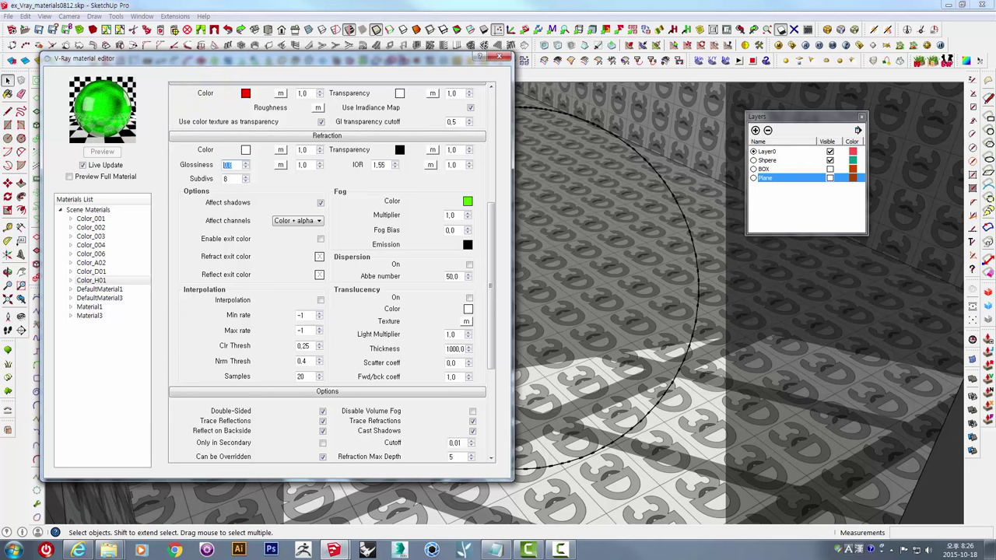
Render the frosted green glass sphere in V-Ray and reposition the frame buffer window.
left_click(809, 45)
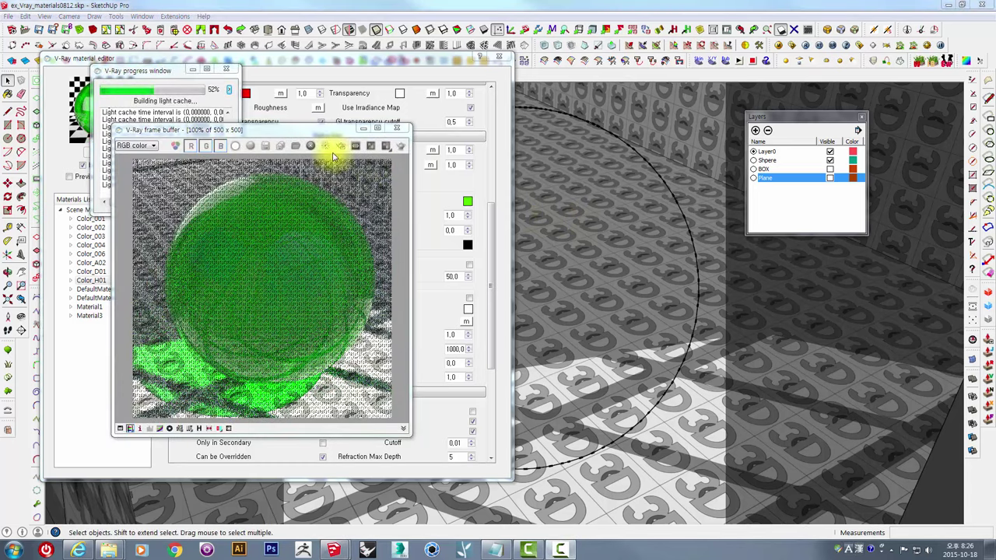
left_click(262, 130)
left_click_drag(262, 130, 404, 79)
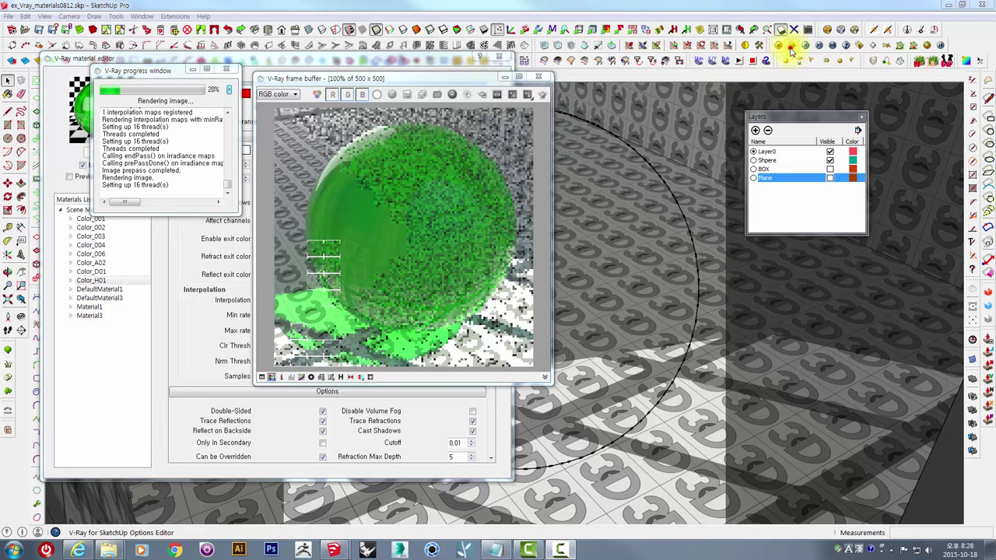
Check the GI bounces in V-Ray options, keeping Irradiance map and Light cache unchanged.
left_click(792, 48)
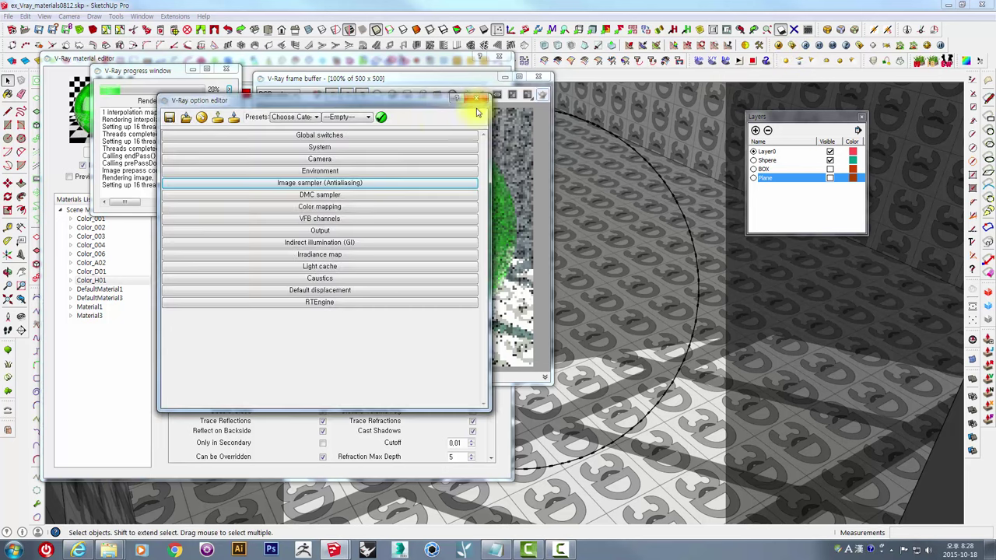
mouse_move(358, 103)
left_mouse_down()
mouse_move(481, 98)
mouse_move(779, 47)
left_mouse_up()
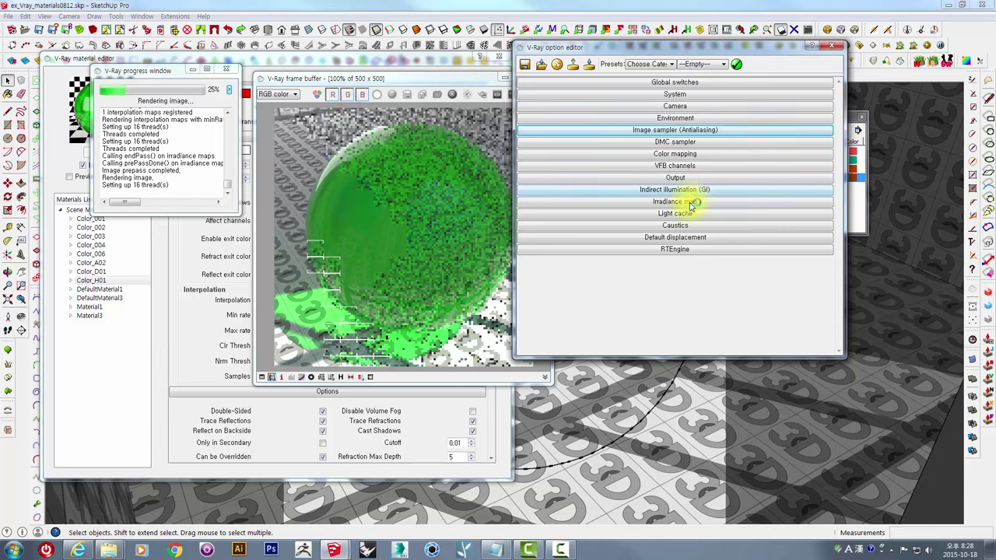
left_click(684, 191)
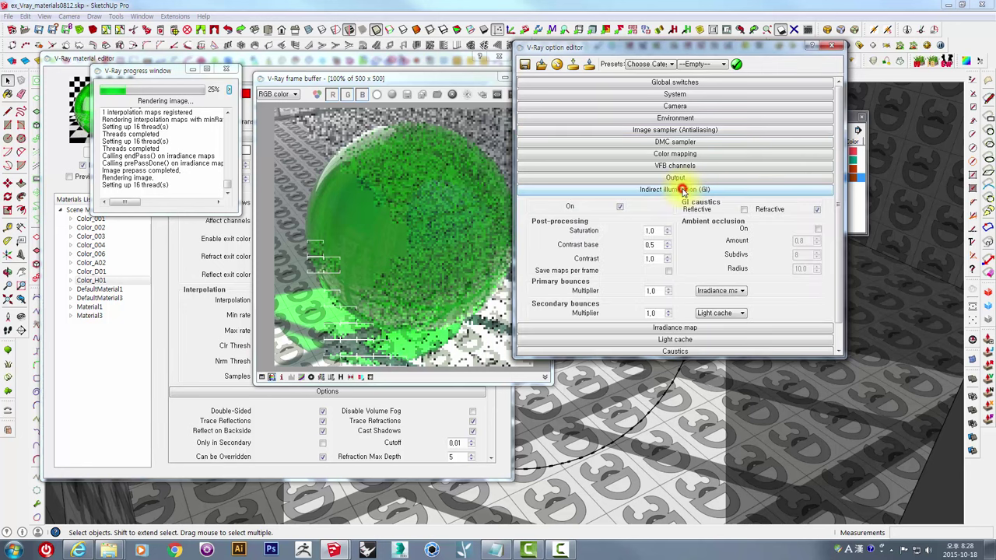
left_click(728, 313)
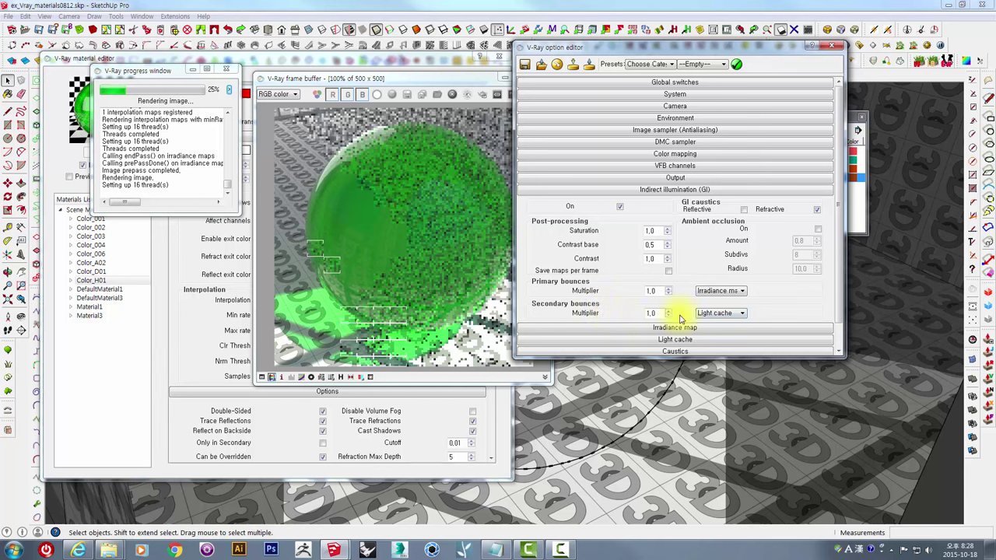
left_click(735, 314)
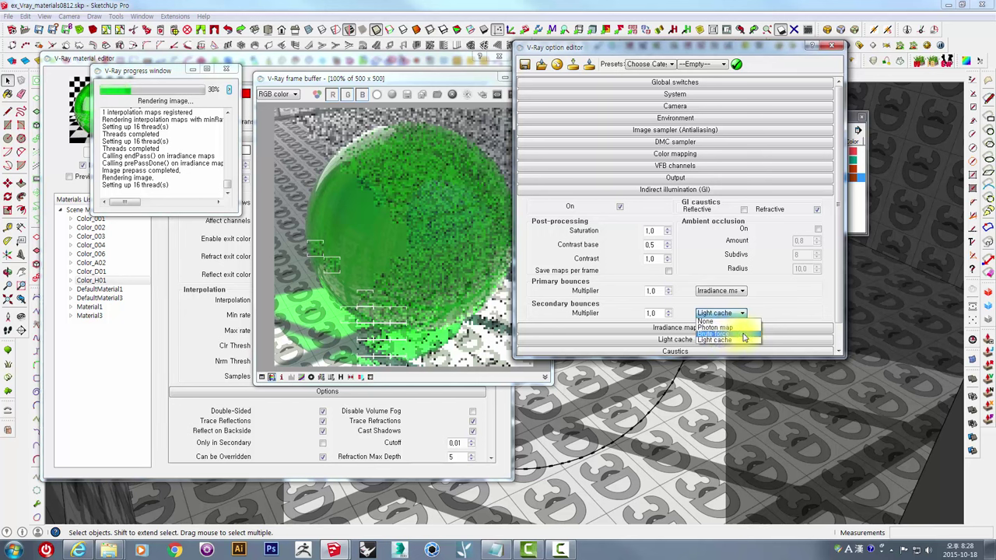
left_click(792, 299)
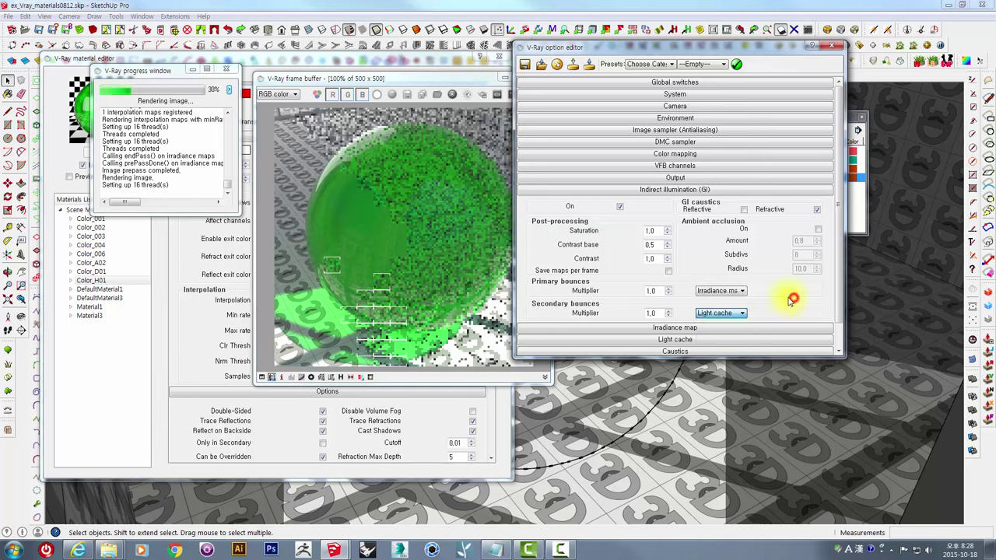
left_click(734, 294)
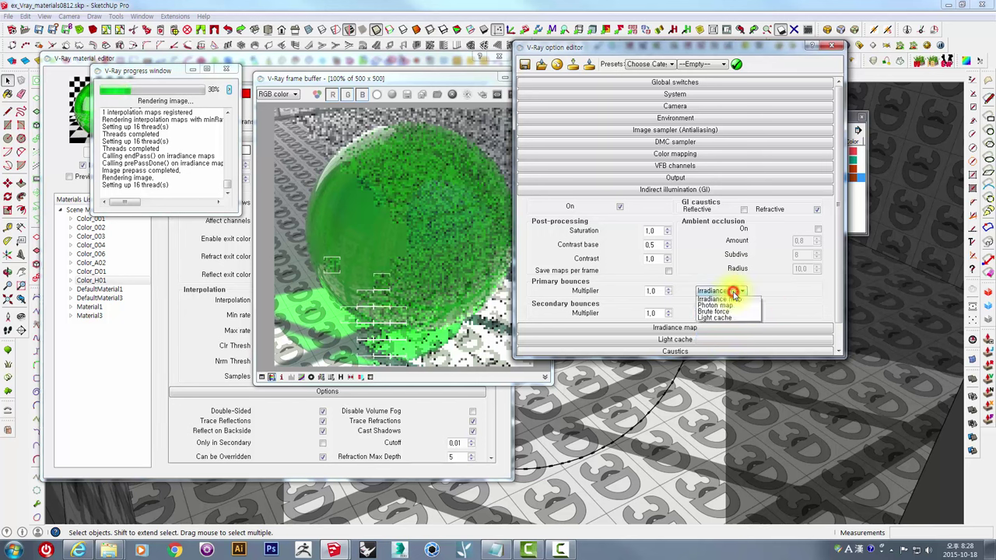
left_click(788, 300)
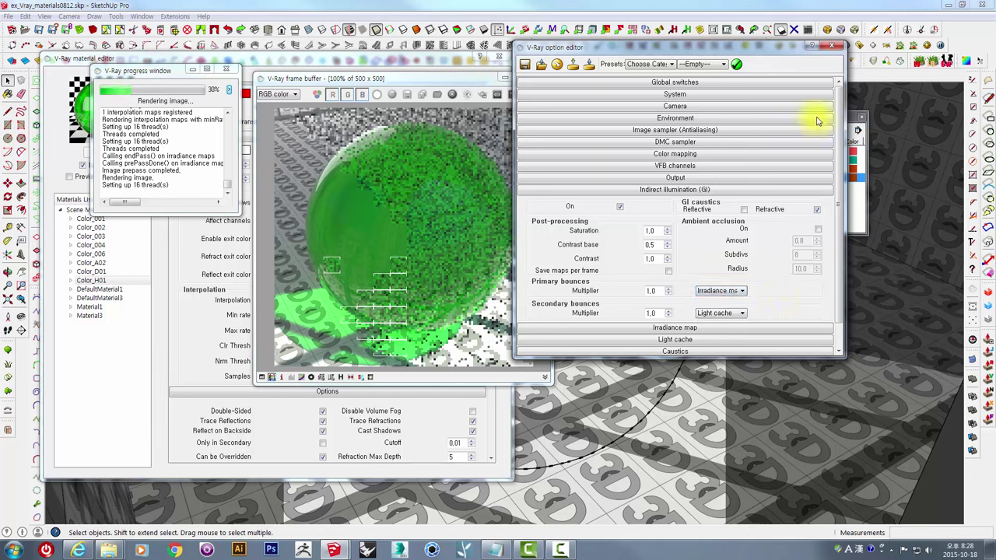
left_click(836, 46)
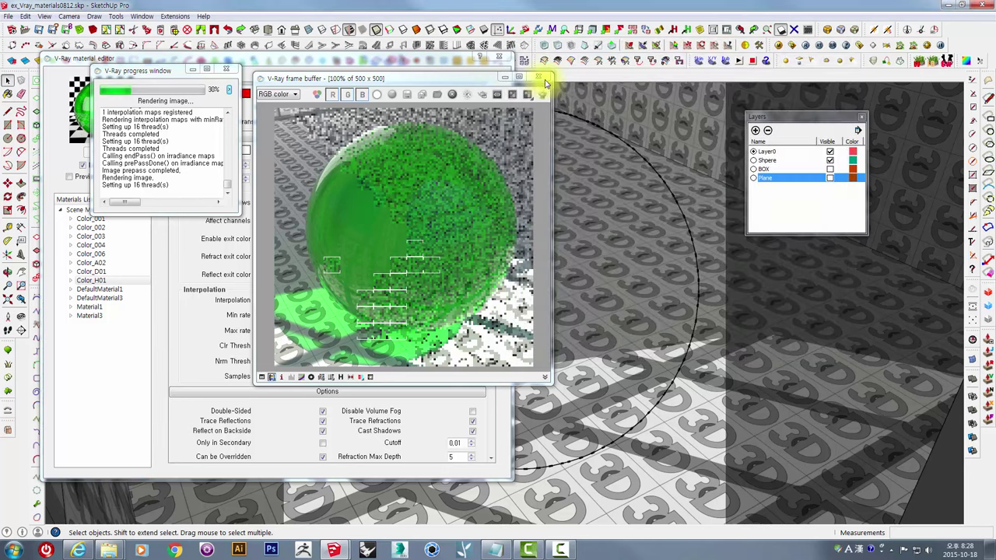
Close the render windows and scroll through Color_H01's Reflection, Diffuse and Refraction settings.
left_click(546, 81)
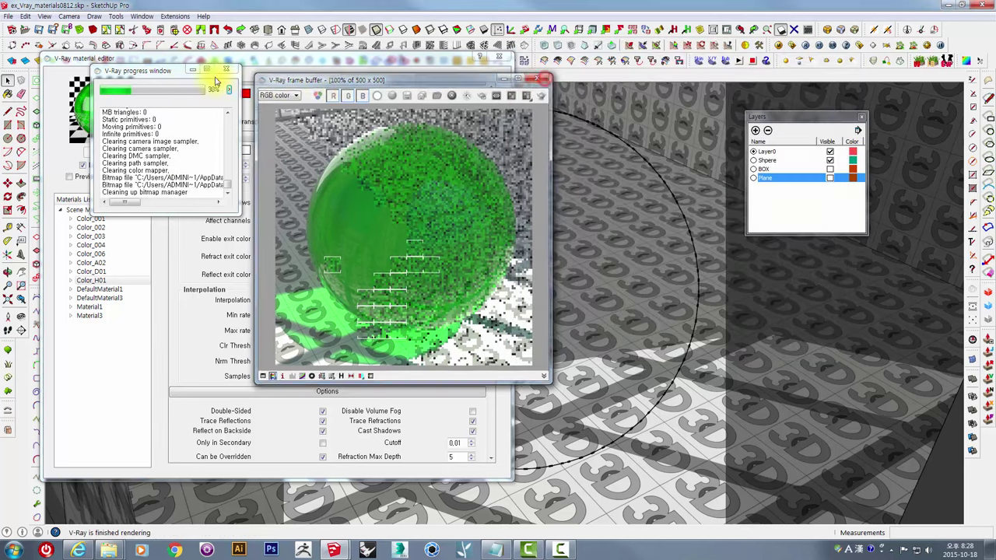
left_click(226, 71)
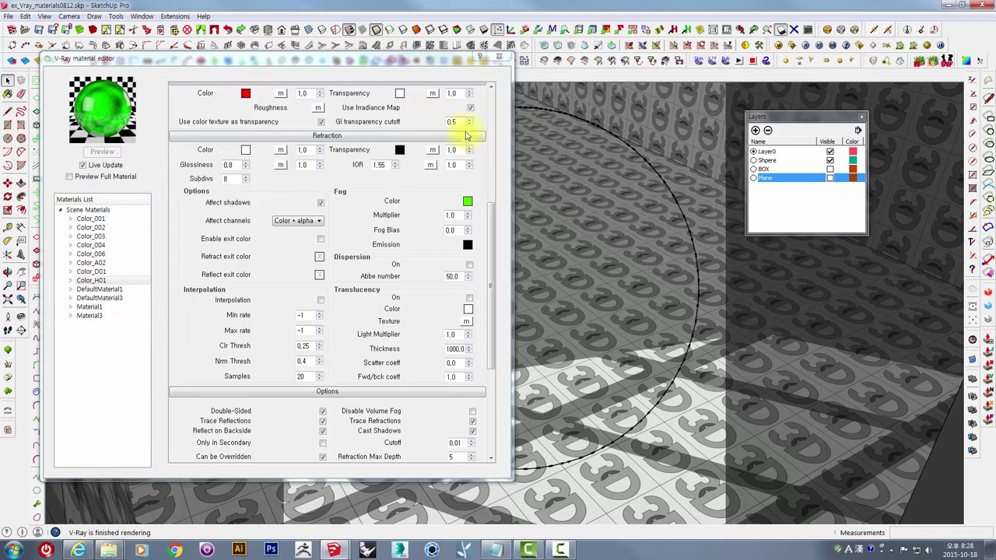
left_click_drag(495, 228, 503, 99)
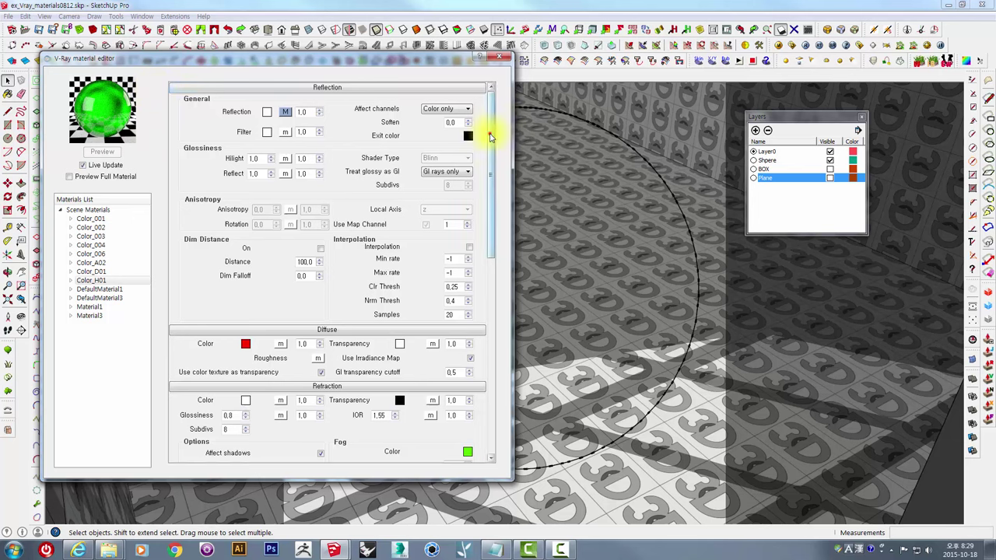
mouse_move(493, 137)
left_mouse_down()
mouse_move(499, 369)
mouse_move(501, 282)
left_mouse_up()
left_click_drag(501, 226, 528, 122)
Close the V-Ray material editor, make the Plane layer visible and hide the Sphere layer.
left_click(498, 60)
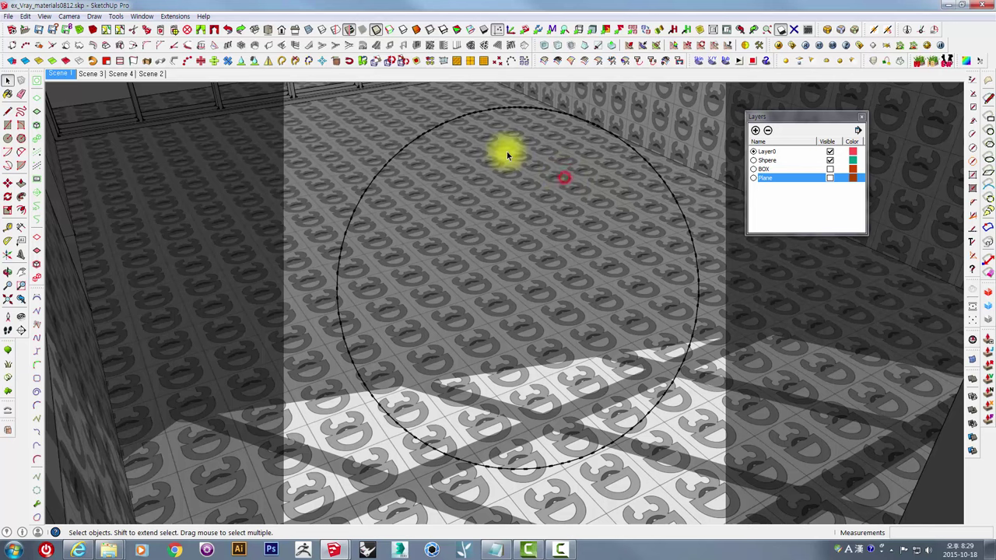
left_click(506, 151)
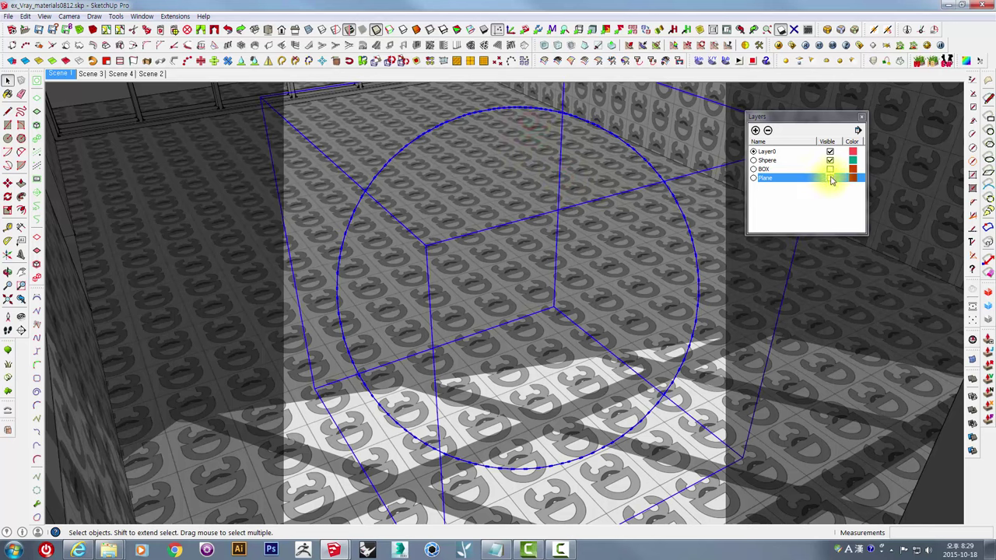
left_click(830, 179)
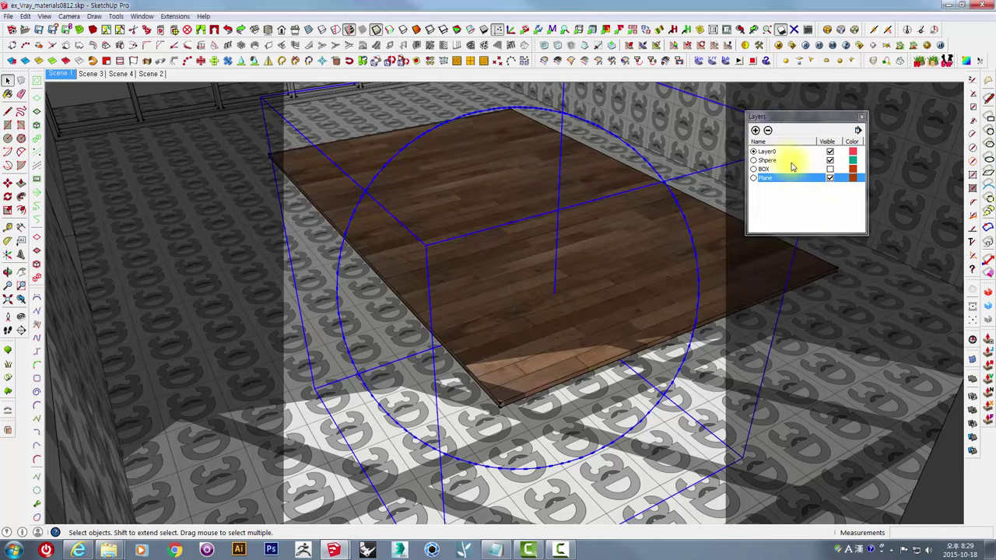
left_click(830, 160)
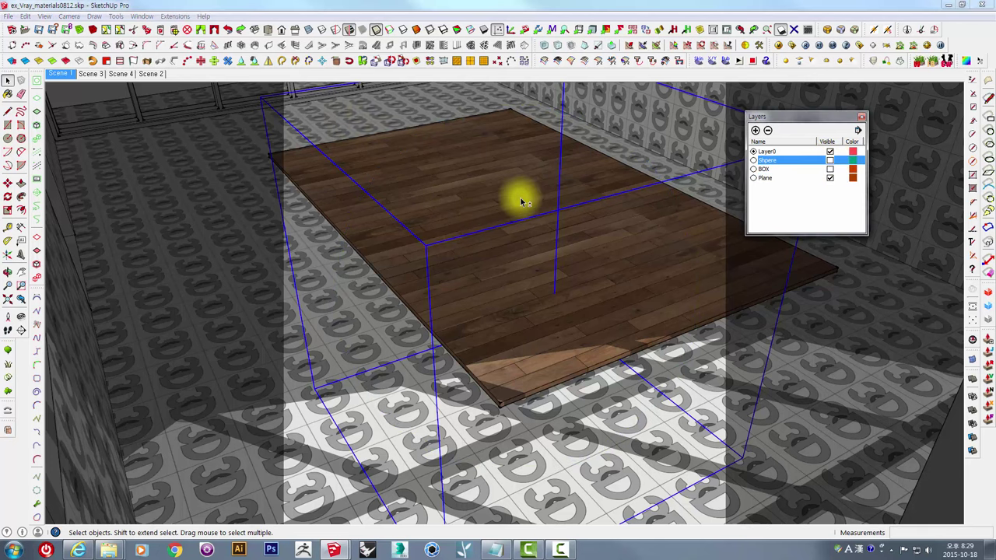
Orbit closer to the wooden floor and select the floor group.
mouse_move(522, 202)
middle_mouse_down()
mouse_move(501, 260)
mouse_move(485, 216)
mouse_move(485, 224)
mouse_move(543, 269)
middle_mouse_up()
left_click(513, 240)
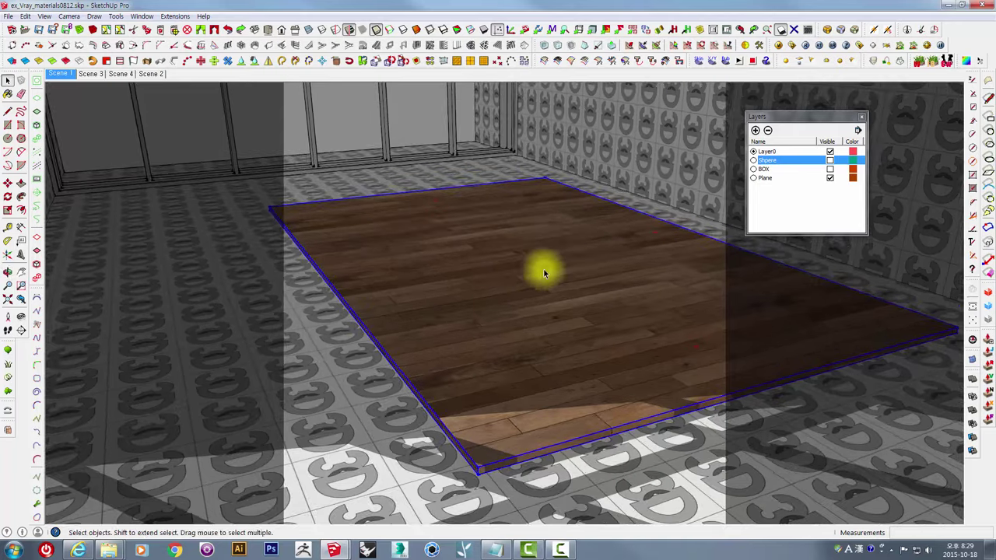
key("m")
left_click(560, 268)
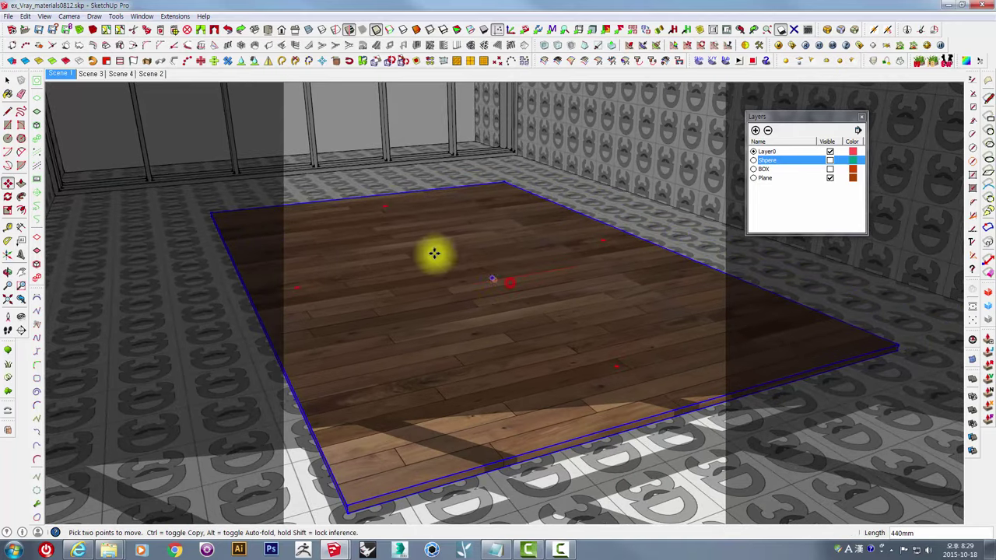
mouse_move(434, 253)
middle_mouse_down()
mouse_move(489, 267)
mouse_move(552, 262)
mouse_move(478, 263)
mouse_move(480, 229)
mouse_move(487, 248)
mouse_move(467, 178)
middle_mouse_up()
key("space")
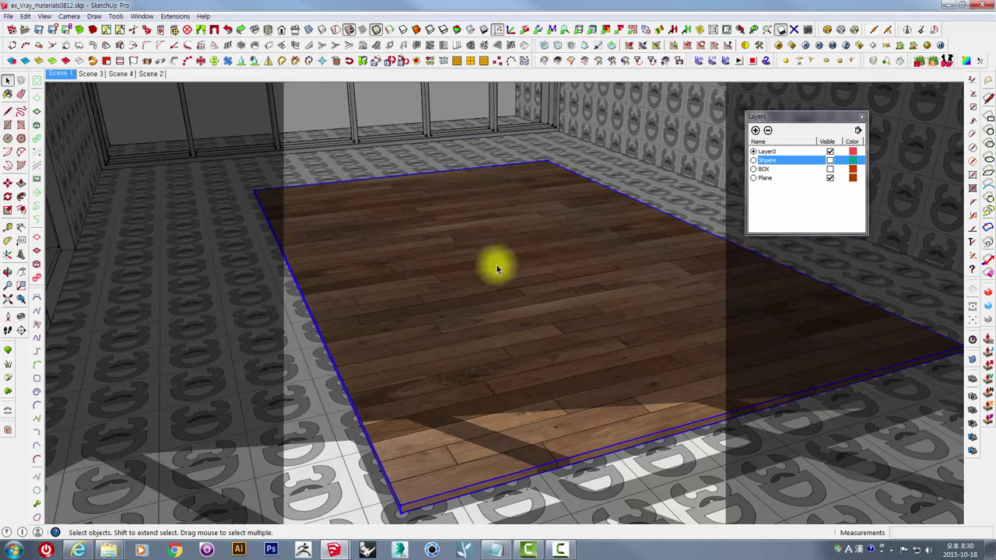
Set the shadow time to 11:54 and date to 08/30 so window shadows cross the floor.
left_click(143, 16)
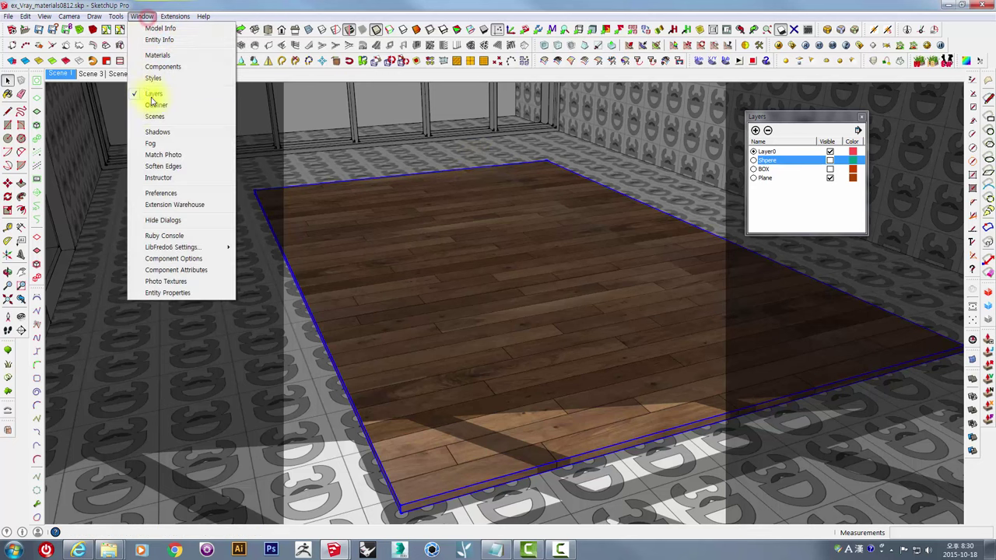
left_click(161, 133)
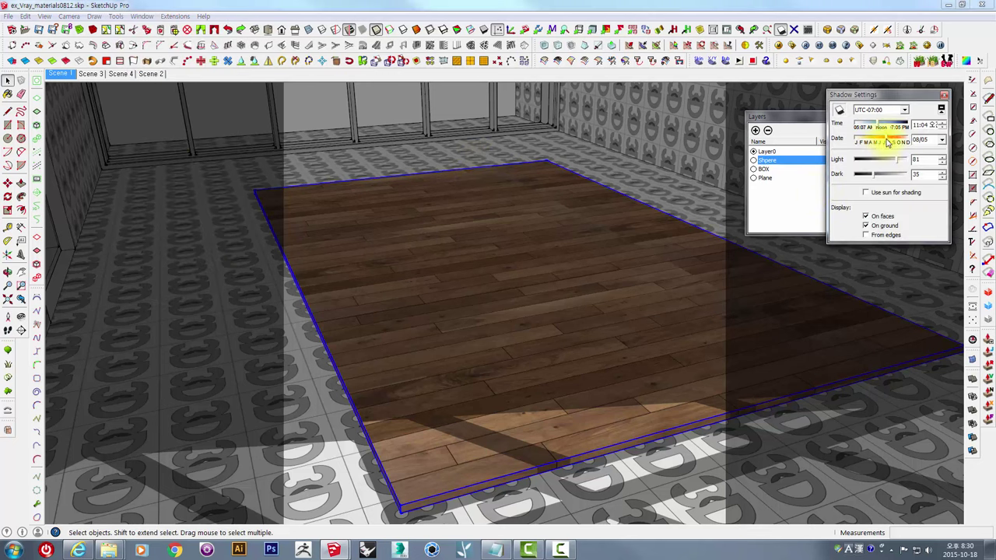
mouse_move(880, 131)
left_mouse_down()
mouse_move(894, 142)
mouse_move(882, 138)
left_mouse_up()
key("o")
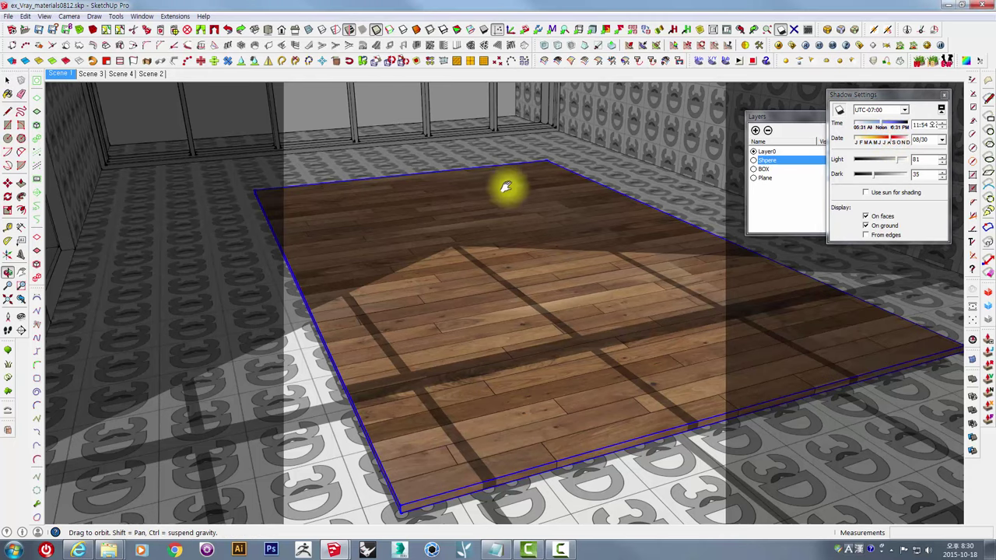
mouse_move(507, 193)
left_mouse_down()
mouse_move(521, 195)
mouse_move(511, 186)
left_mouse_up()
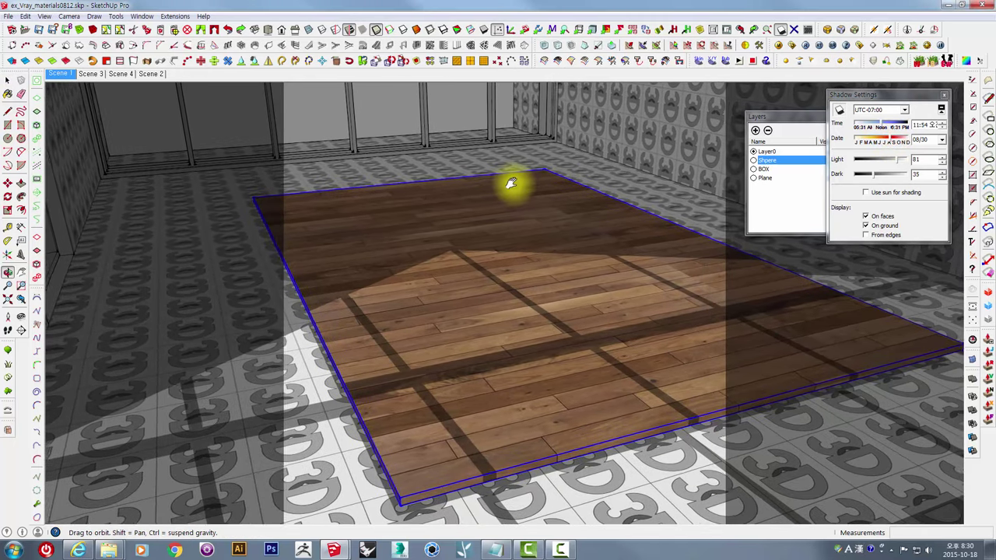
key("space")
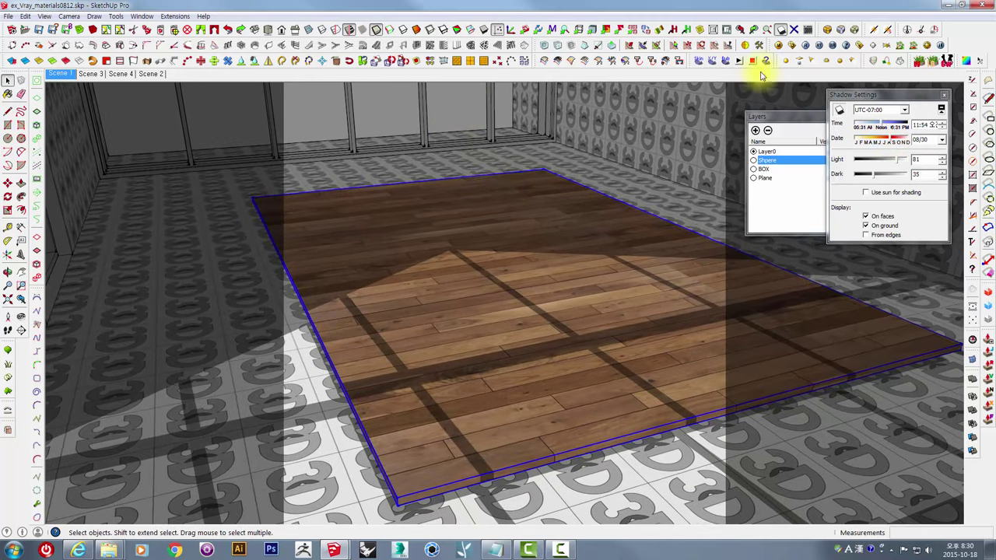
Reopen the V-Ray material editor, shift it right, and select the Color_H01 material.
left_click(783, 44)
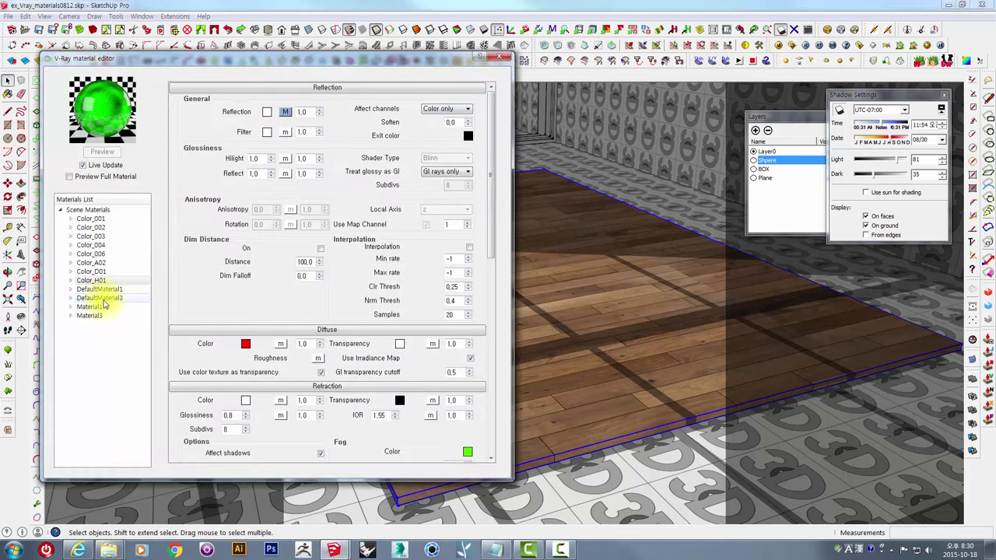
mouse_move(379, 61)
left_mouse_down()
mouse_move(569, 60)
mouse_move(413, 58)
left_mouse_up()
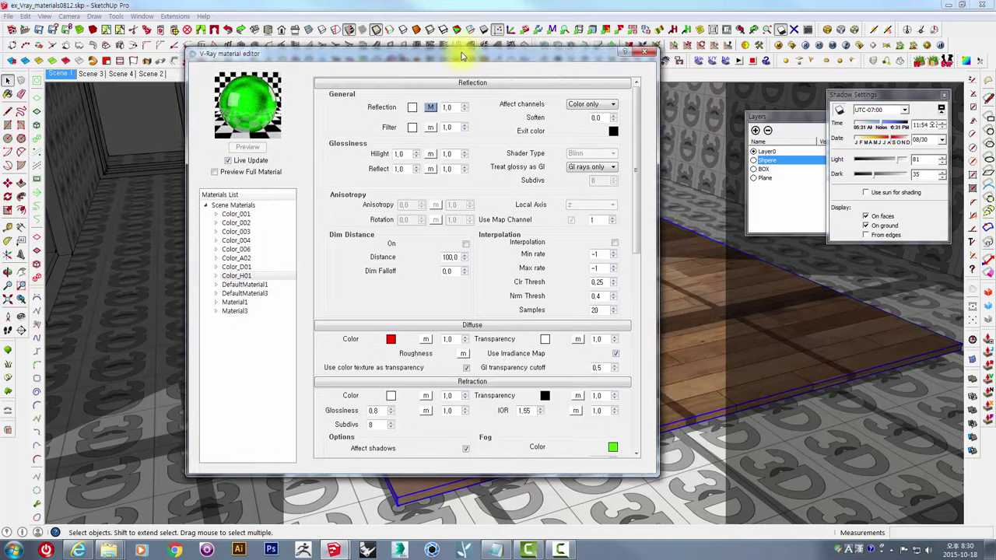
left_click(148, 342)
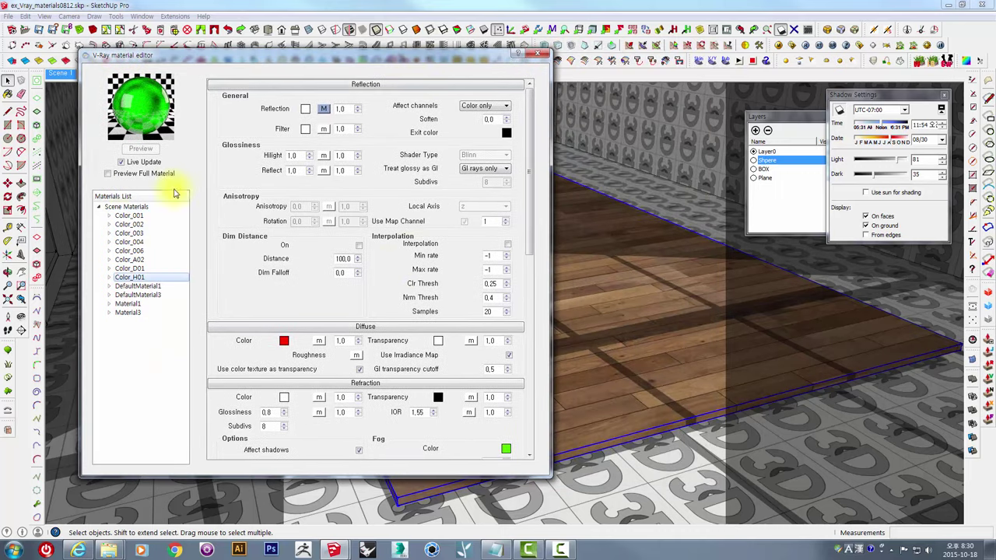
right_click(114, 341)
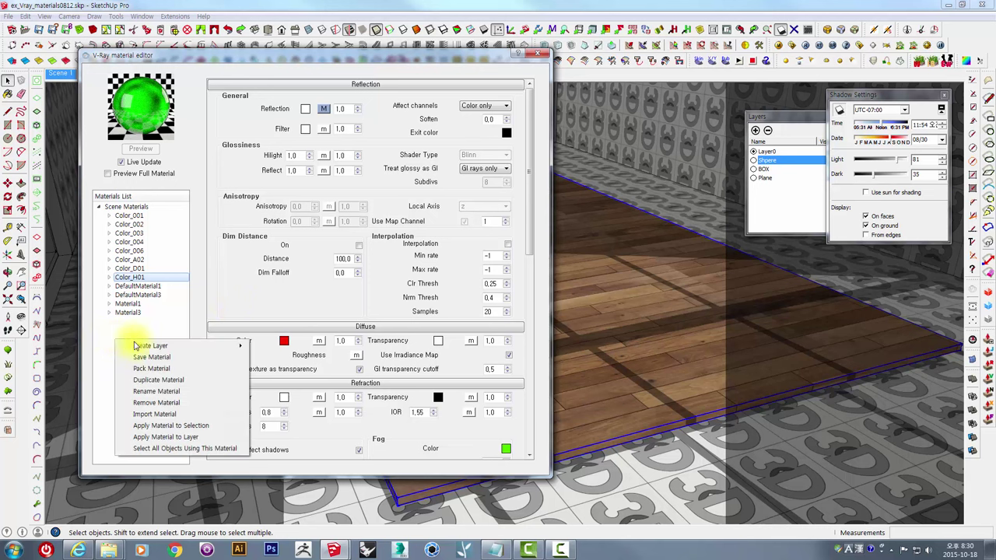
mouse_move(150, 345)
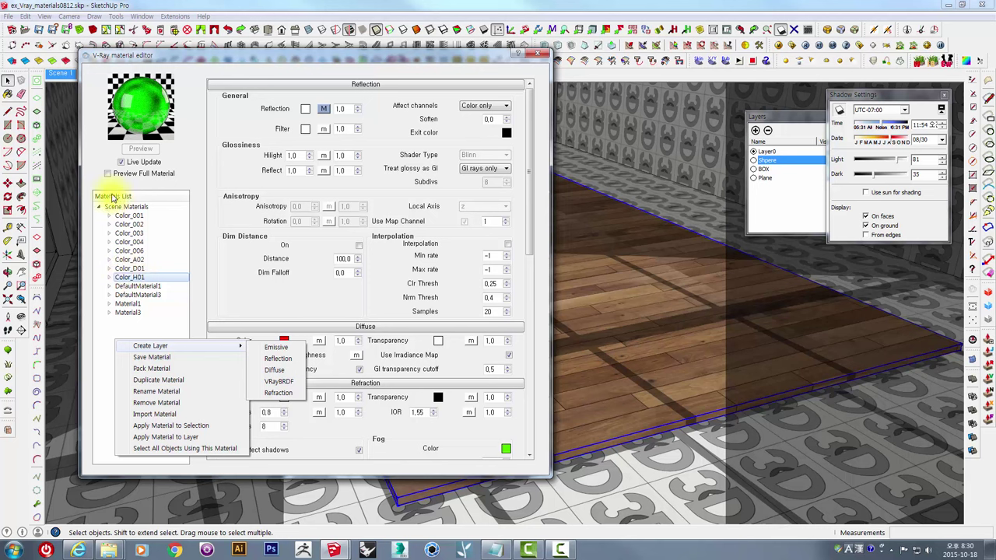
Create a new Standard V-Ray material, DefaultMaterial, from the Scene Materials menu.
left_click(109, 197)
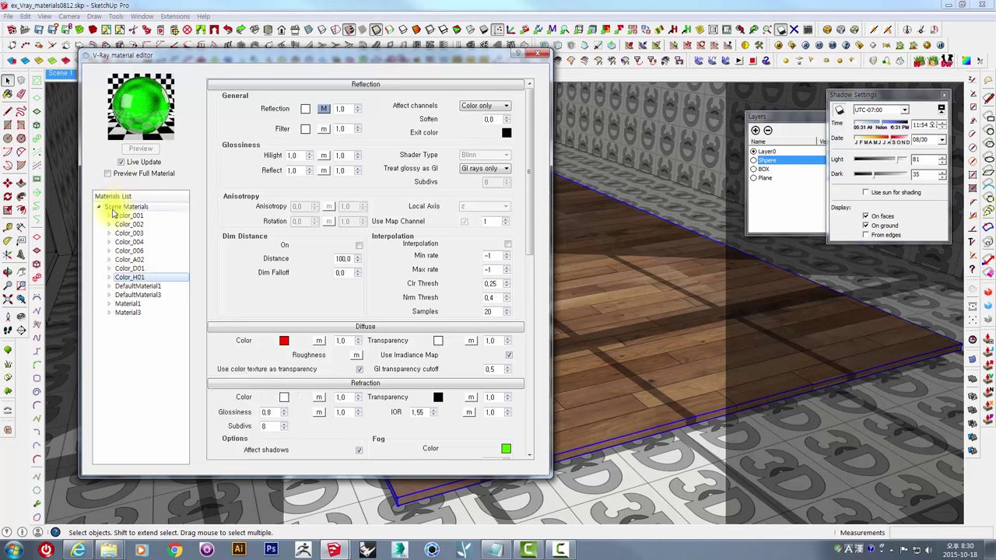
right_click(123, 209)
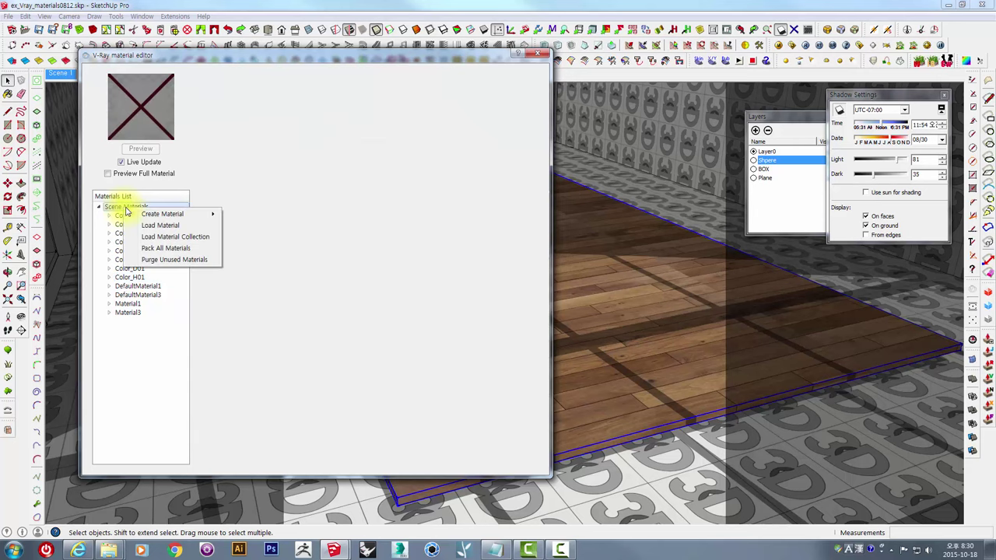
left_click(162, 215)
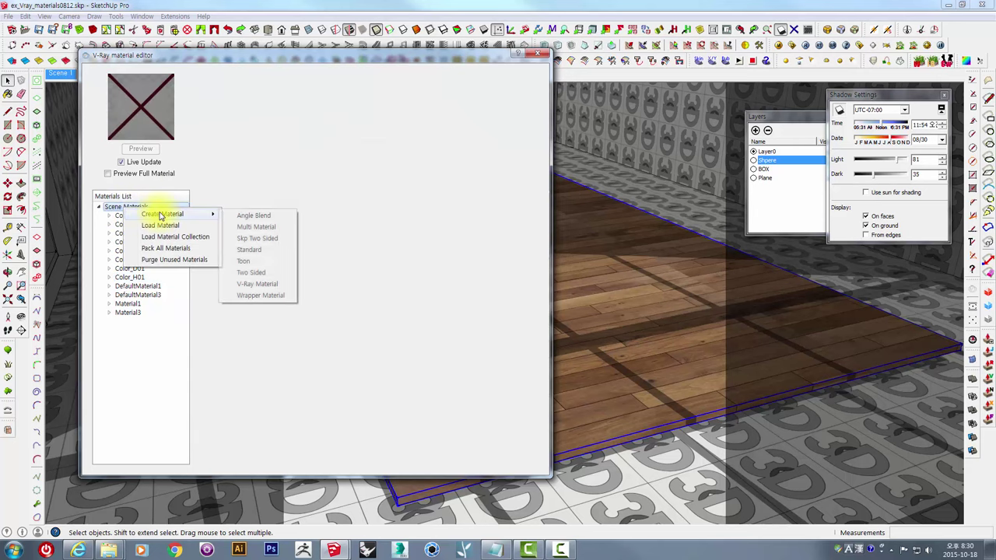
left_click(250, 252)
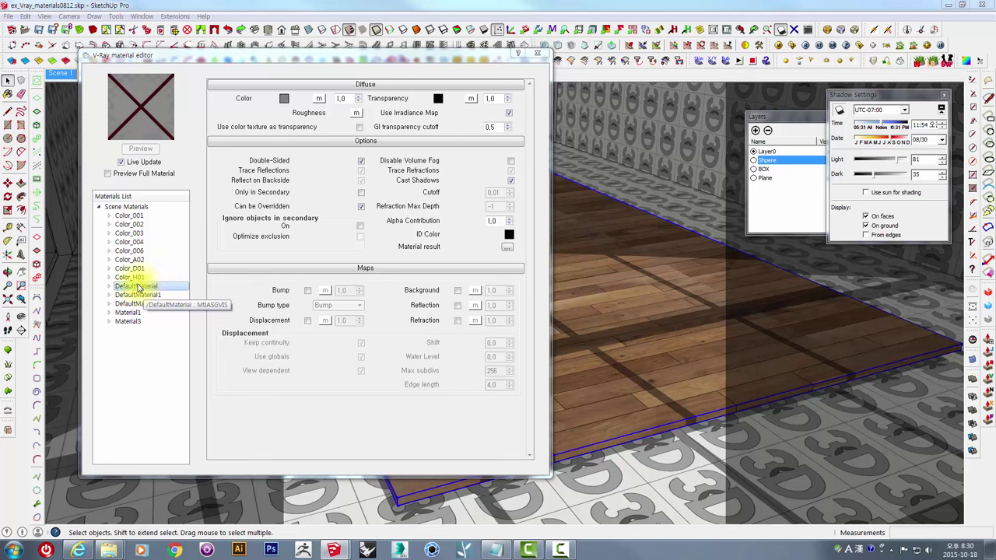
Set DefaultMaterial's diffuse colour to blue and refresh its preview.
left_click(285, 99)
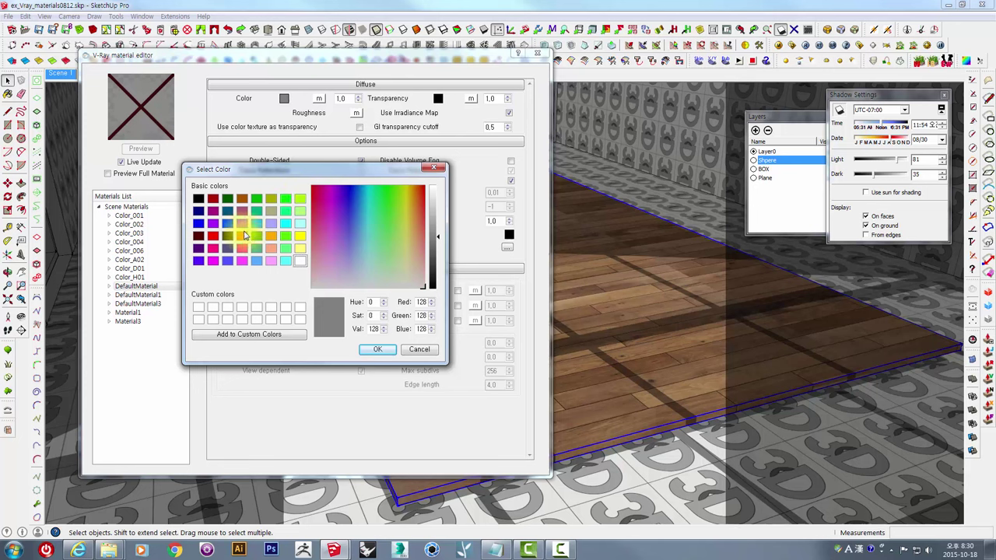
left_click(227, 224)
left_click(378, 349)
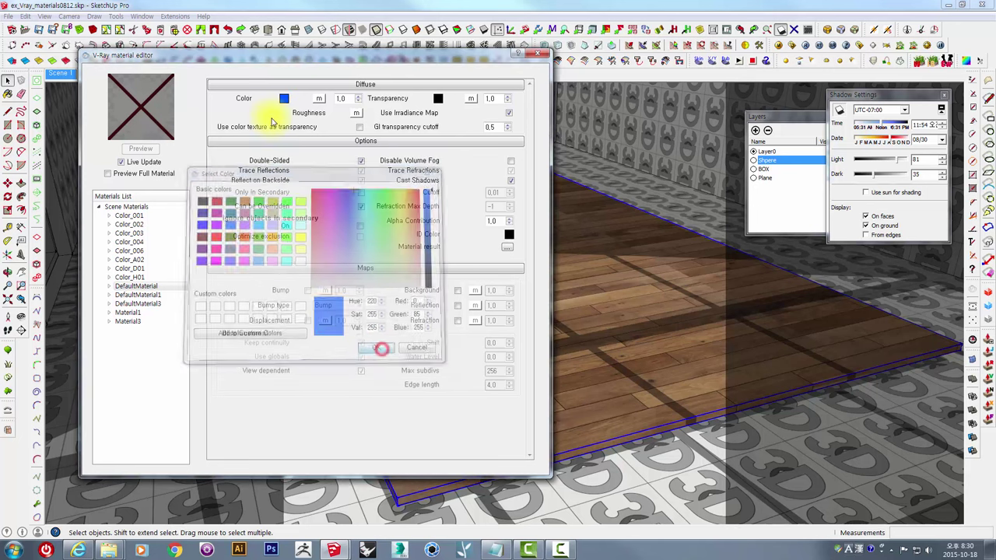
left_click(141, 149)
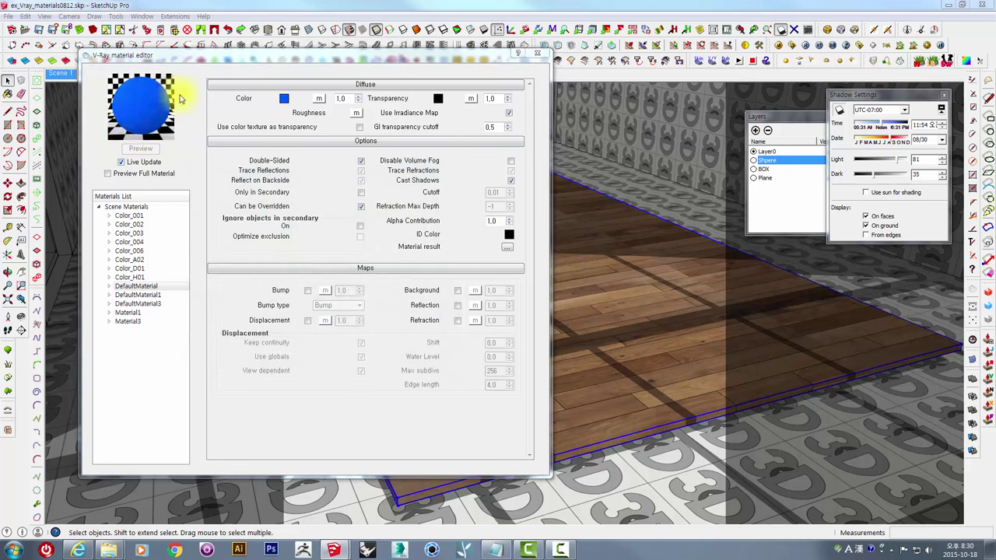
left_click_drag(225, 54, 196, 60)
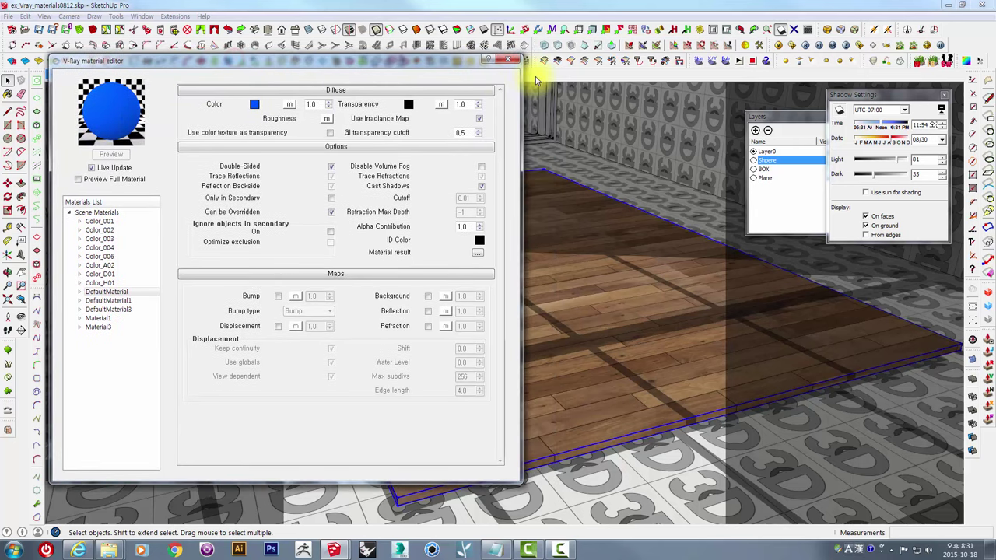
Open SketchUp's Materials panel and edit DefaultMaterial from the In Model list.
left_click(154, 15)
left_click(160, 49)
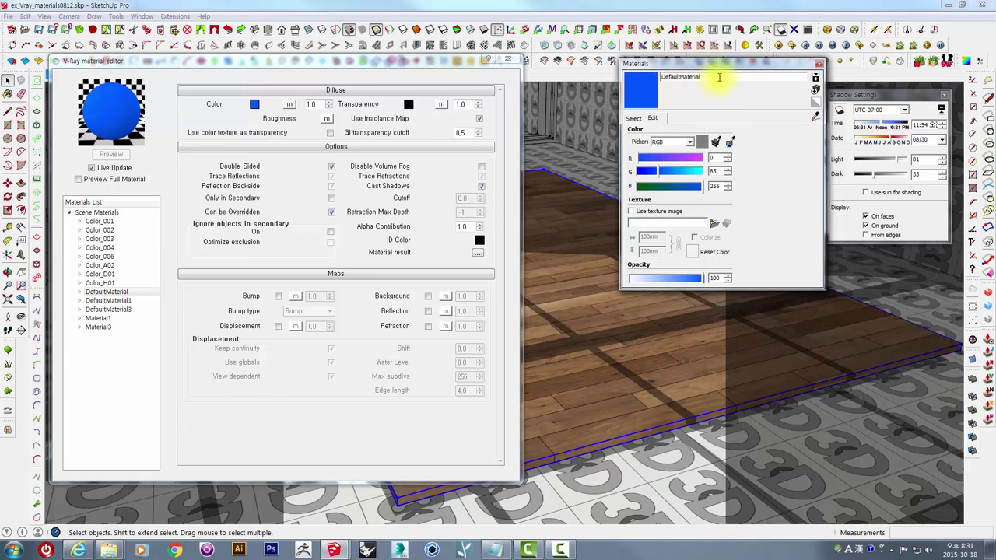
left_click_drag(718, 76, 640, 77)
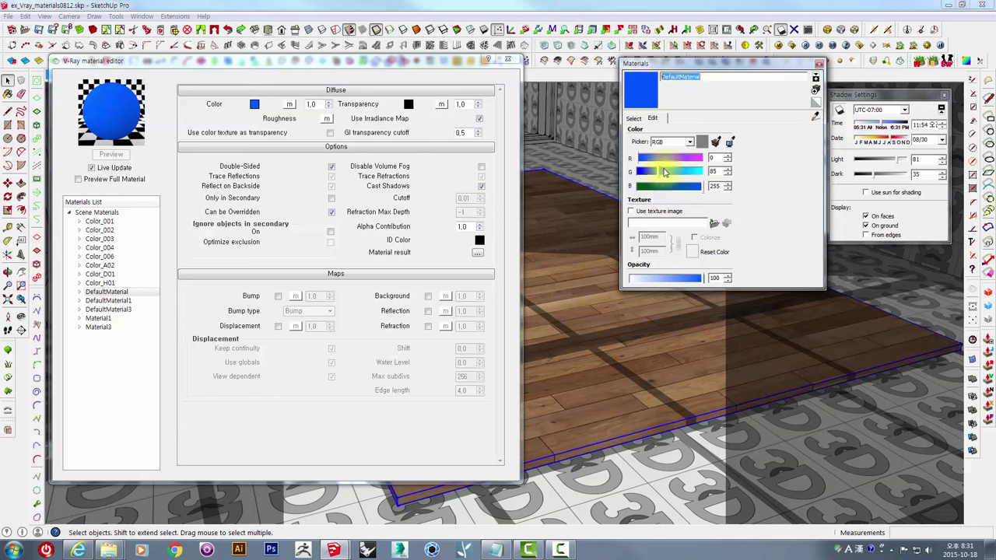
left_click(635, 119)
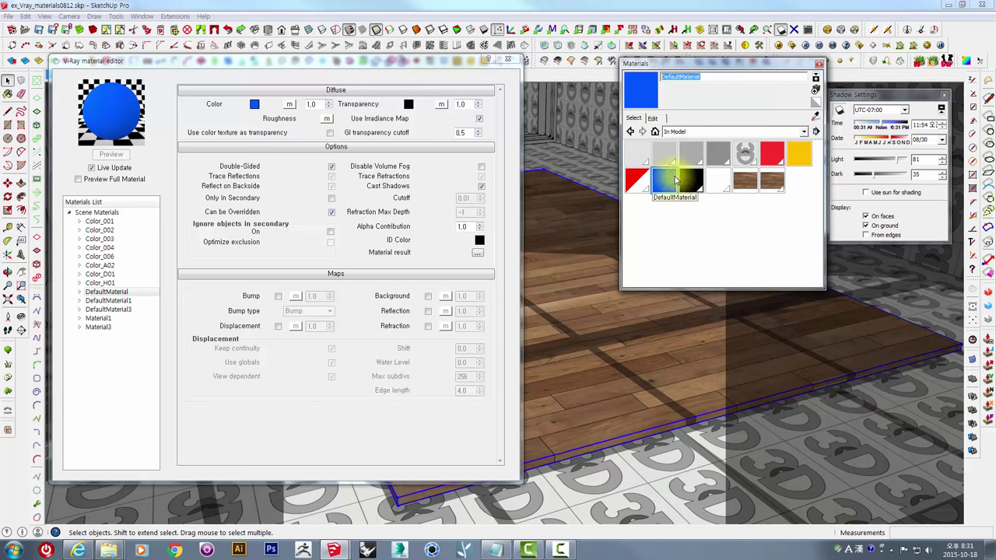
left_click(717, 231)
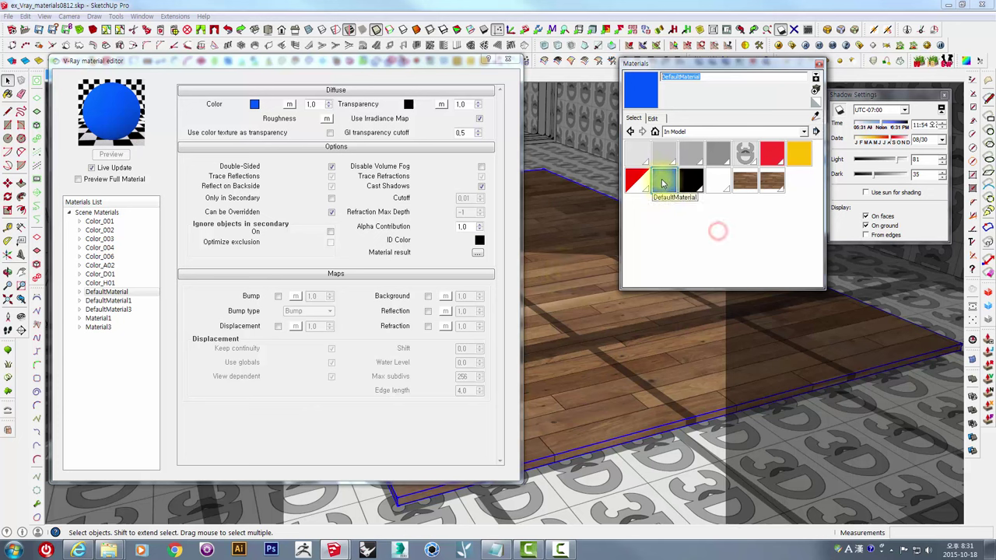
double_click(662, 184)
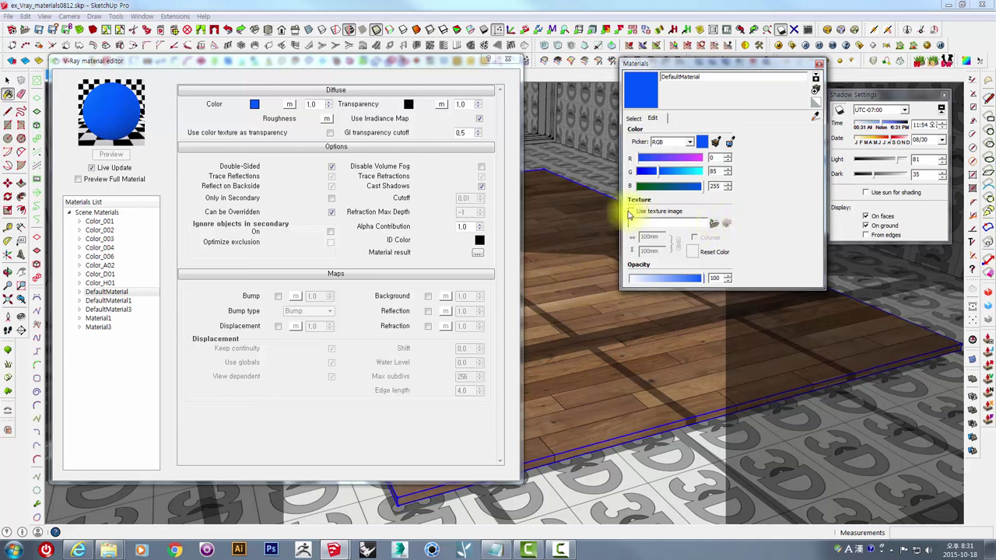
Load WoodFloor_A.jpg as DefaultMaterial's texture image.
left_click(631, 214)
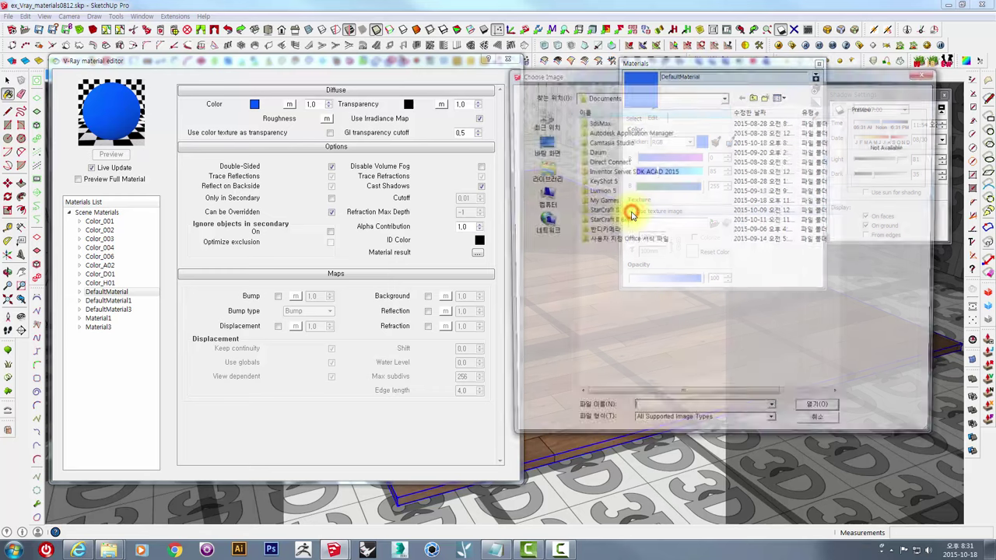
left_click_drag(645, 78, 362, 145)
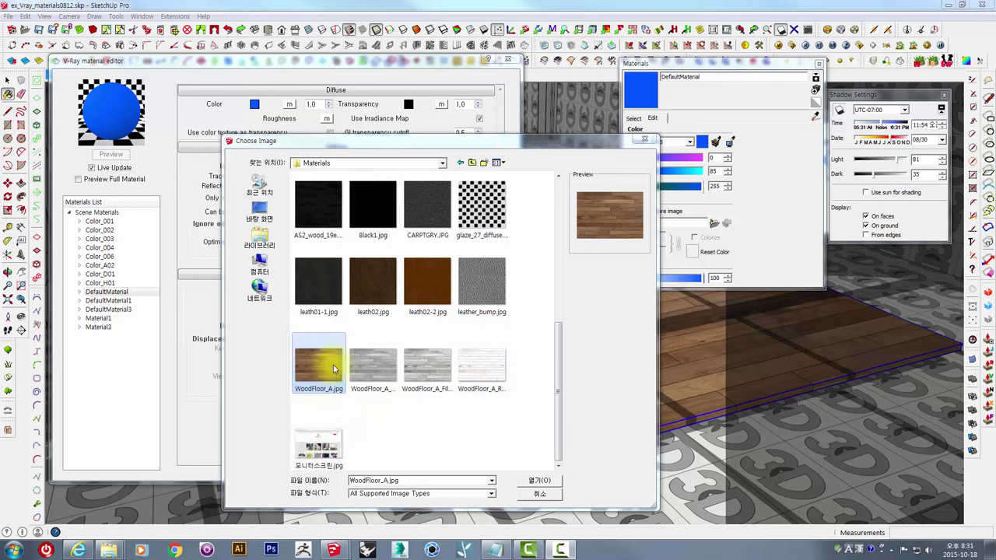
left_click(546, 480)
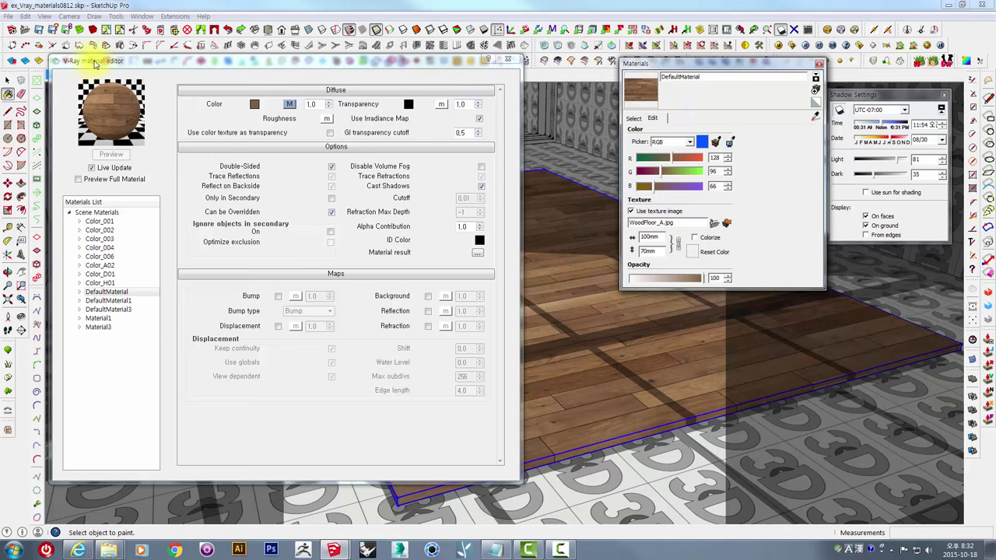
mouse_move(95, 63)
left_mouse_down()
mouse_move(125, 67)
mouse_move(114, 66)
left_mouse_up()
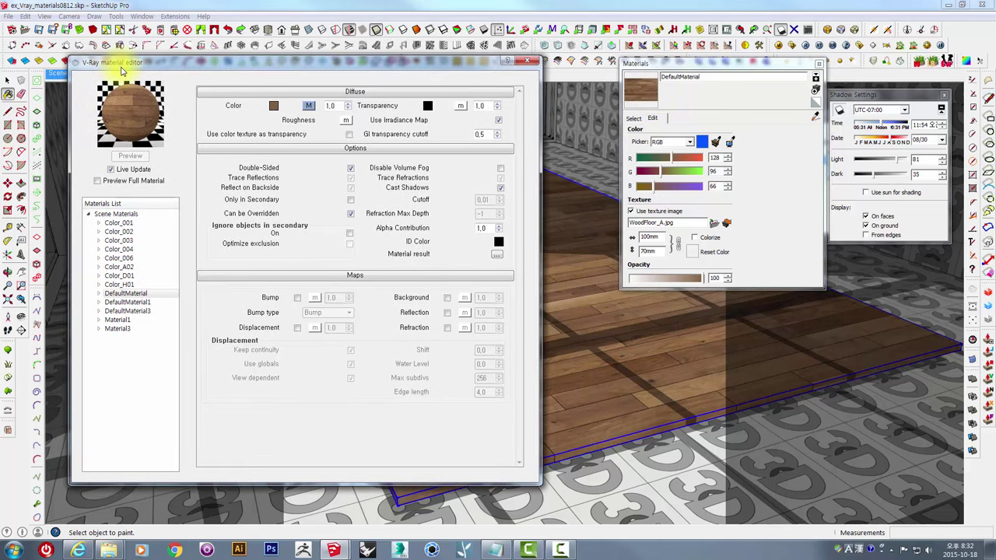
Resize the WoodFloor_A.jpg texture to 2000mm × 1400mm and return to the Select tool.
left_click(645, 251)
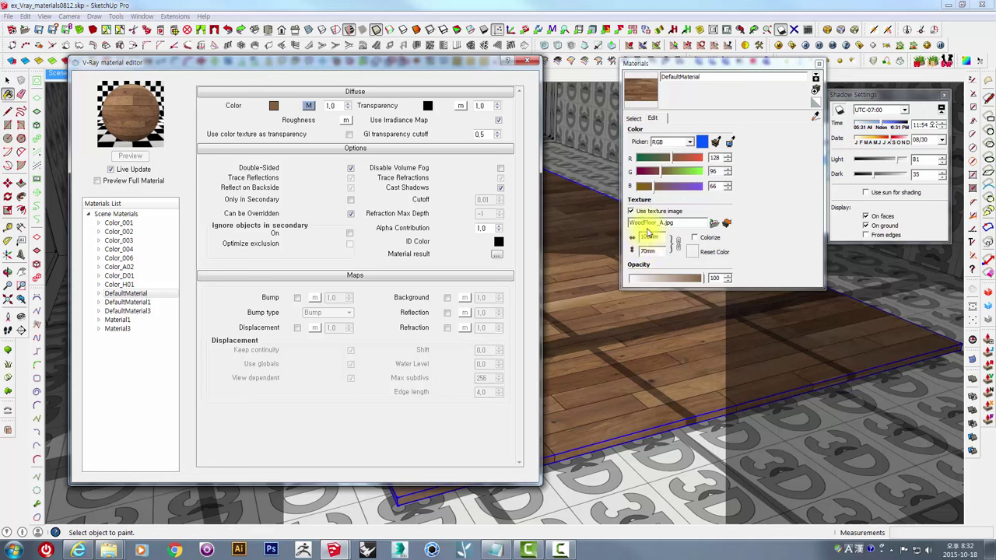
left_click(580, 277)
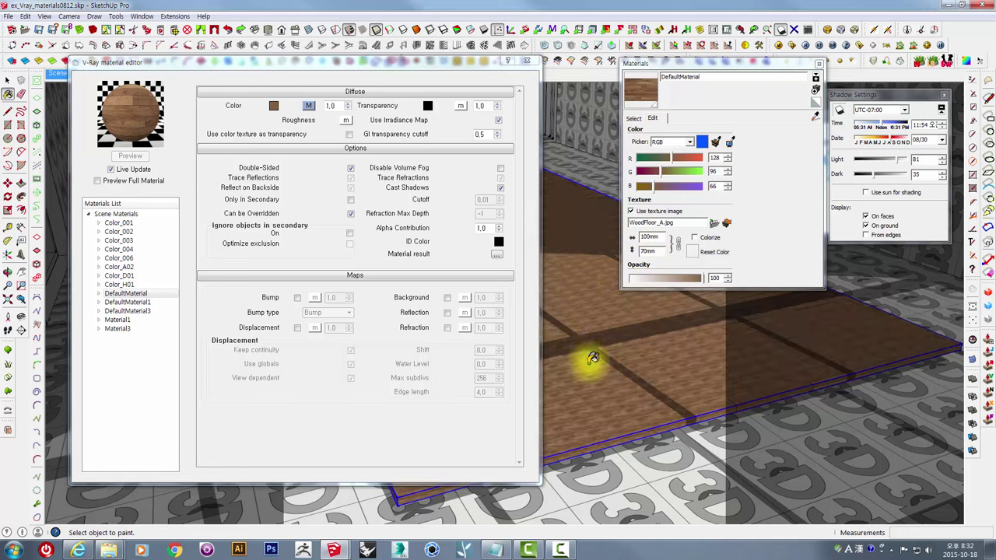
key("space")
left_click(645, 238)
type("2000")
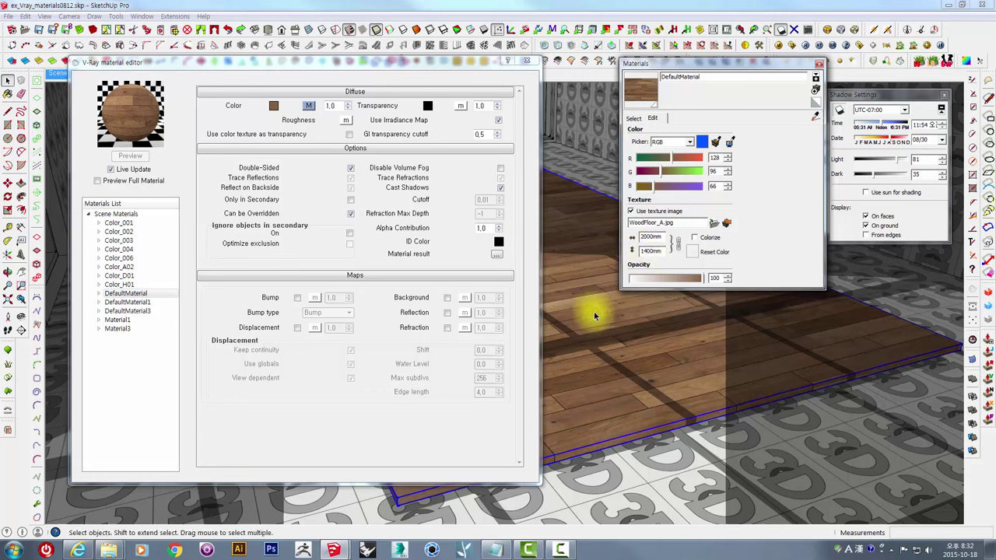
left_click_drag(673, 66, 770, 28)
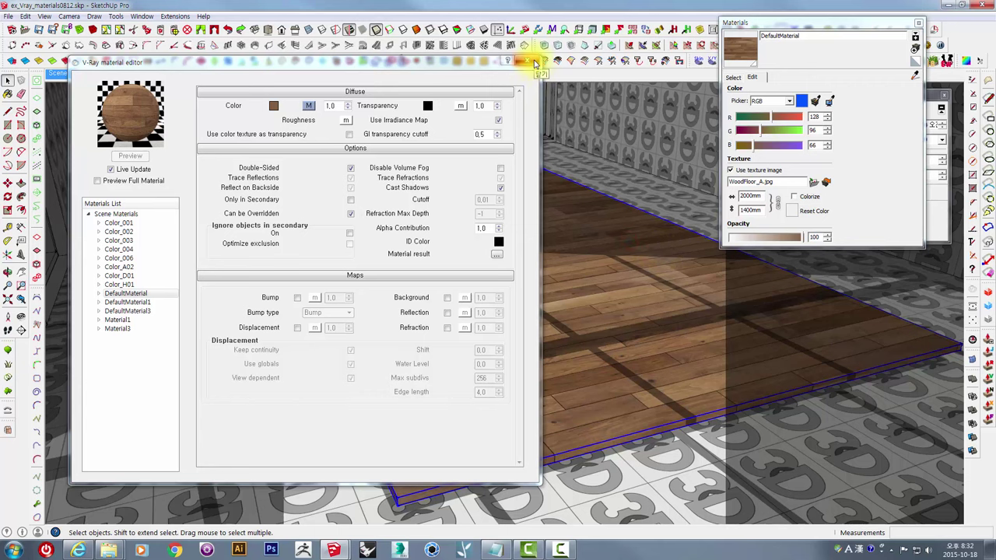
left_click_drag(470, 66, 541, 99)
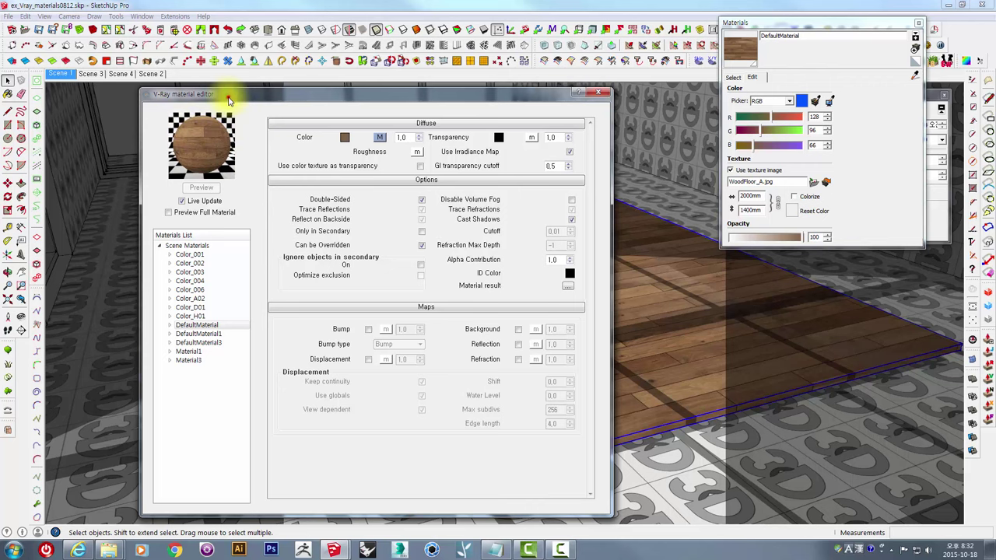
mouse_move(228, 94)
left_mouse_down()
mouse_move(185, 70)
mouse_move(157, 90)
left_mouse_up()
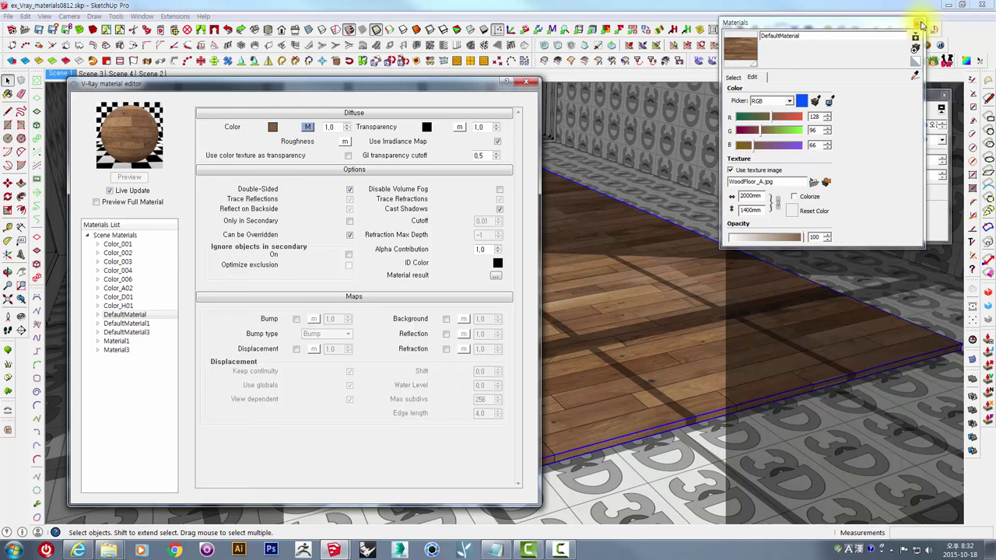
Add a Reflection layer to DefaultMaterial via its Create Layer menu.
left_click(111, 317)
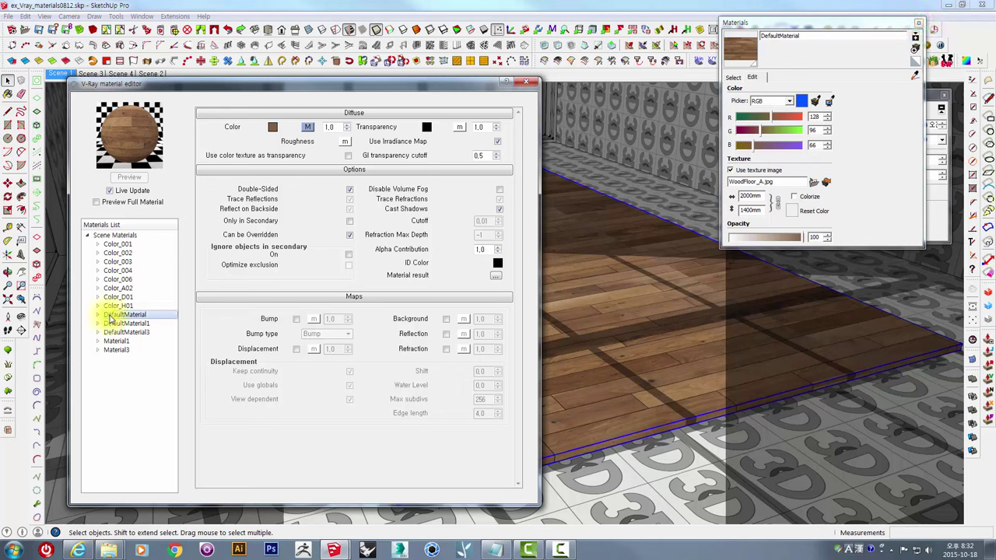
right_click(109, 317)
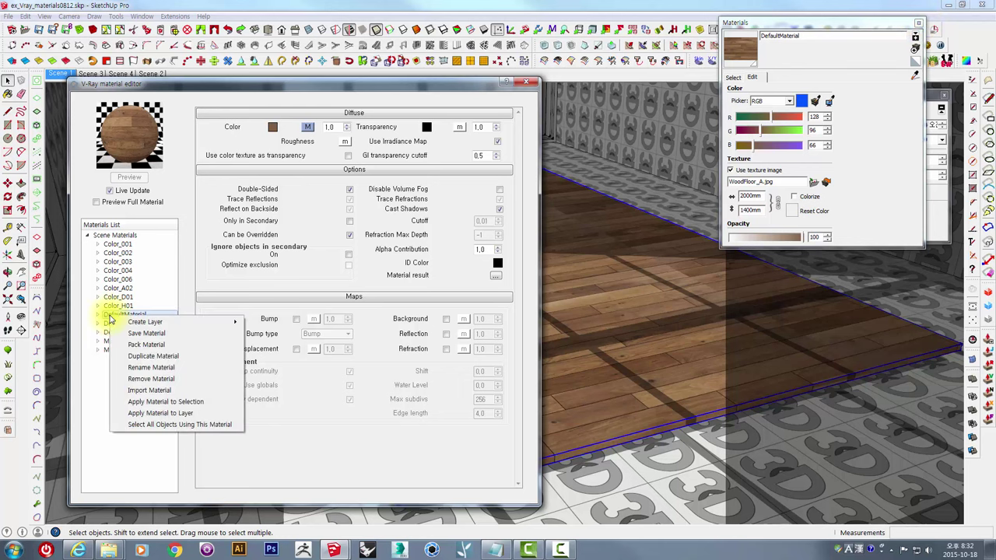
left_click(161, 325)
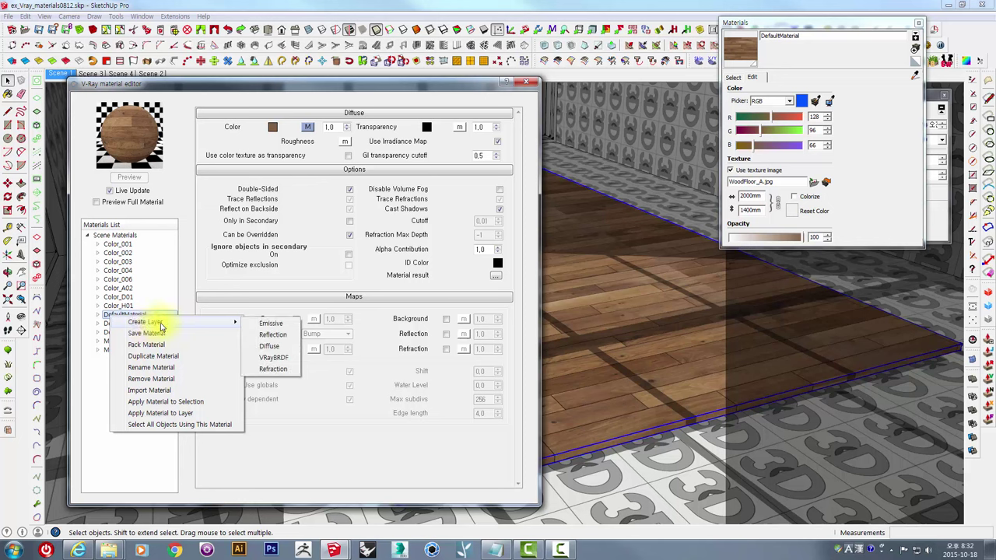
left_click(273, 335)
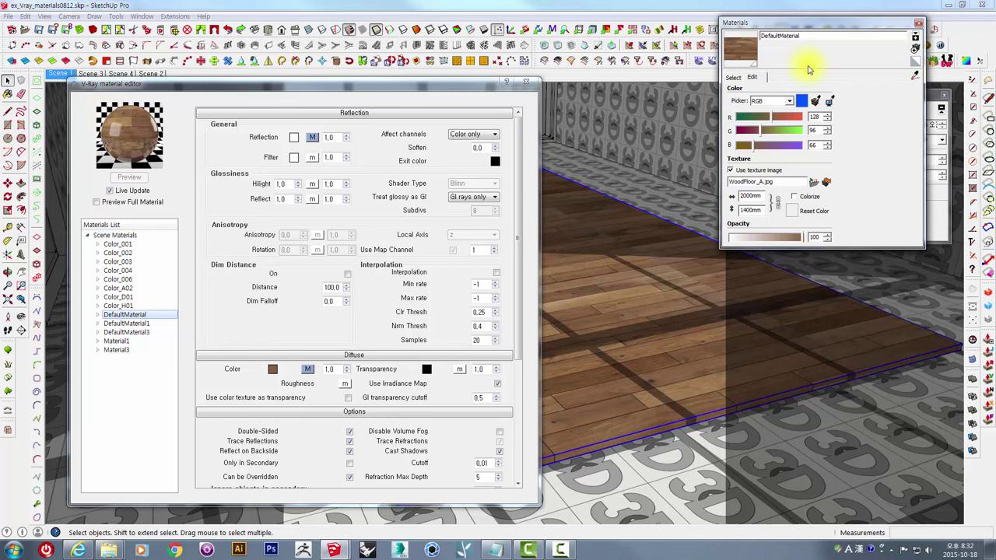
left_click_drag(818, 28, 814, 116)
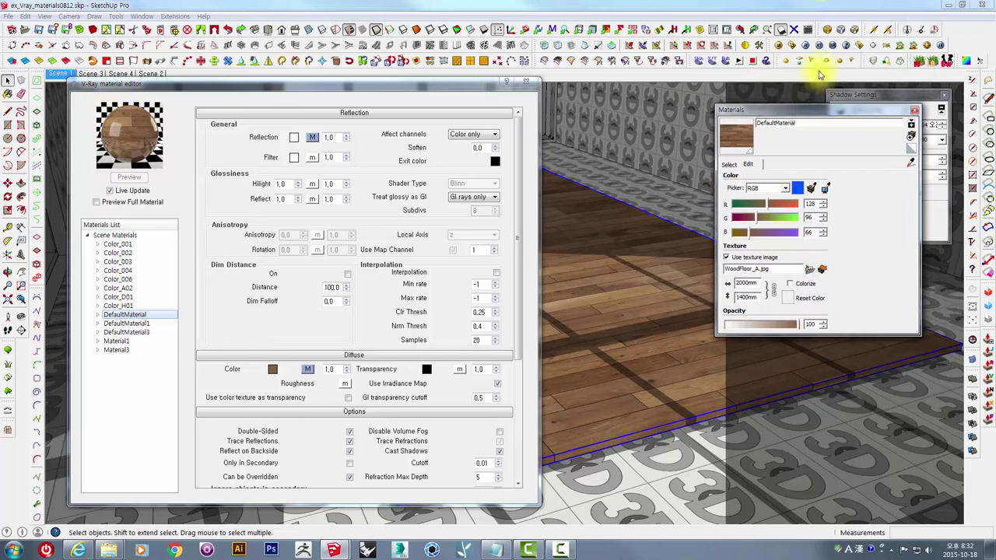
Start a V-Ray render and watch the glossy wood floor in the frame buffer.
left_click(809, 44)
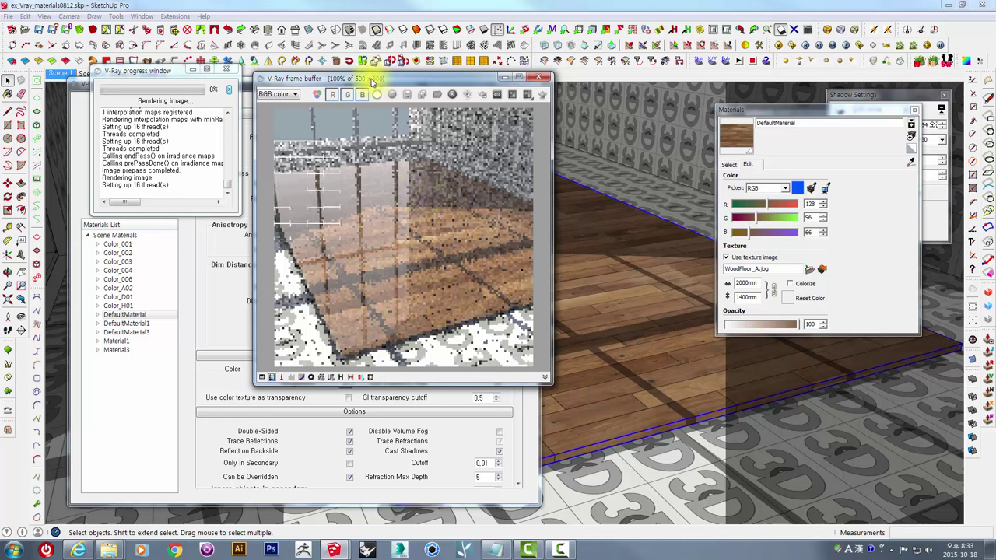
left_click_drag(373, 80, 397, 69)
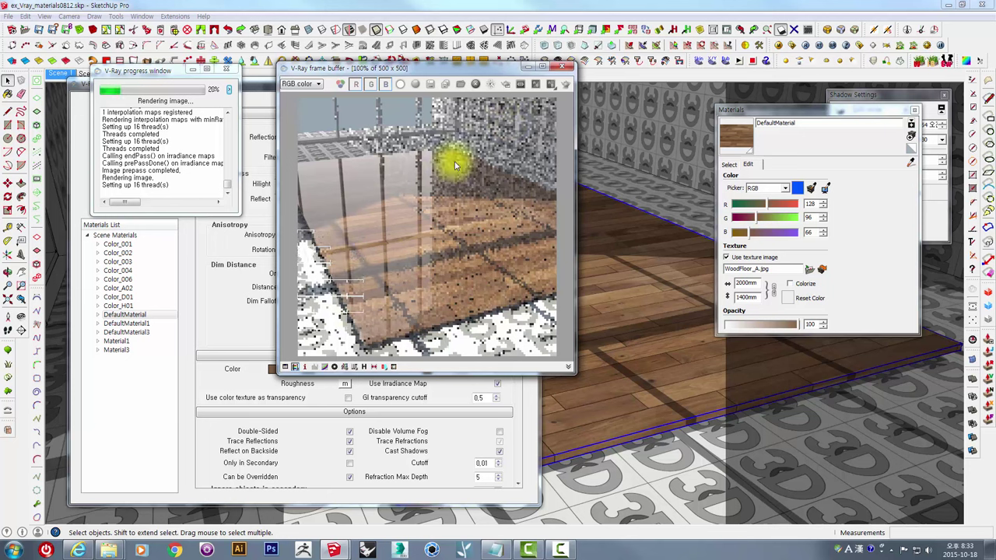
Close the frame buffer and set the reflection glossiness to 0.8.
left_click(567, 69)
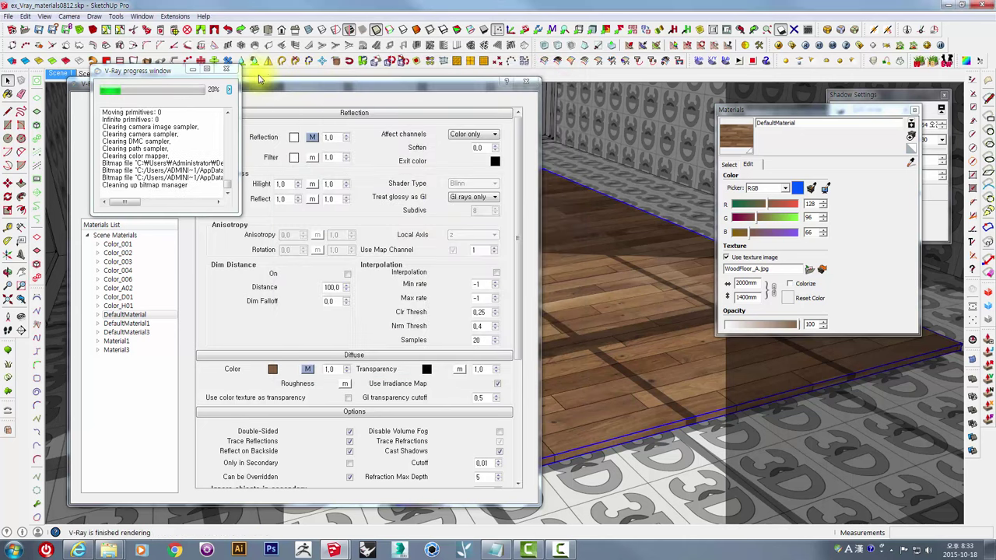
left_click(226, 68)
double_click(288, 199)
type("0,8")
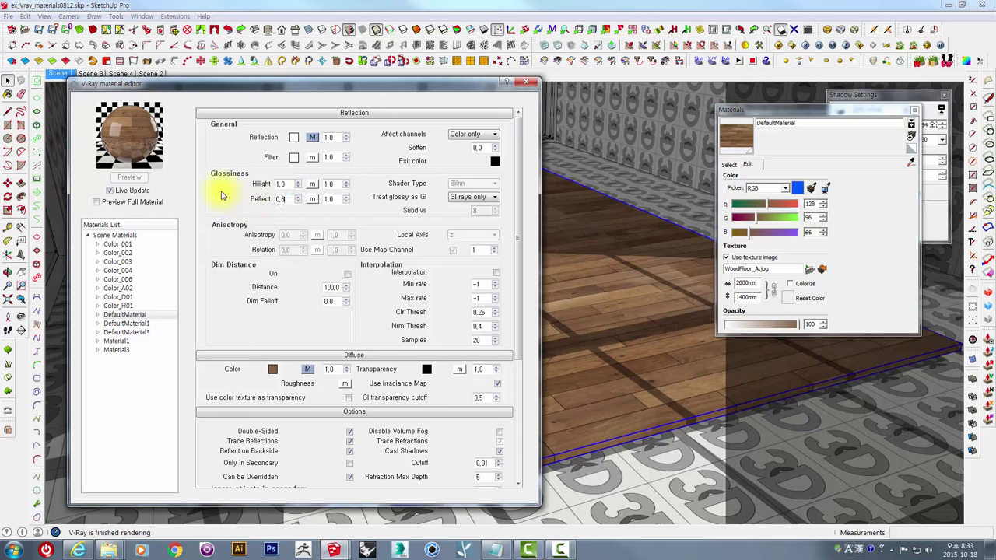
key("Return")
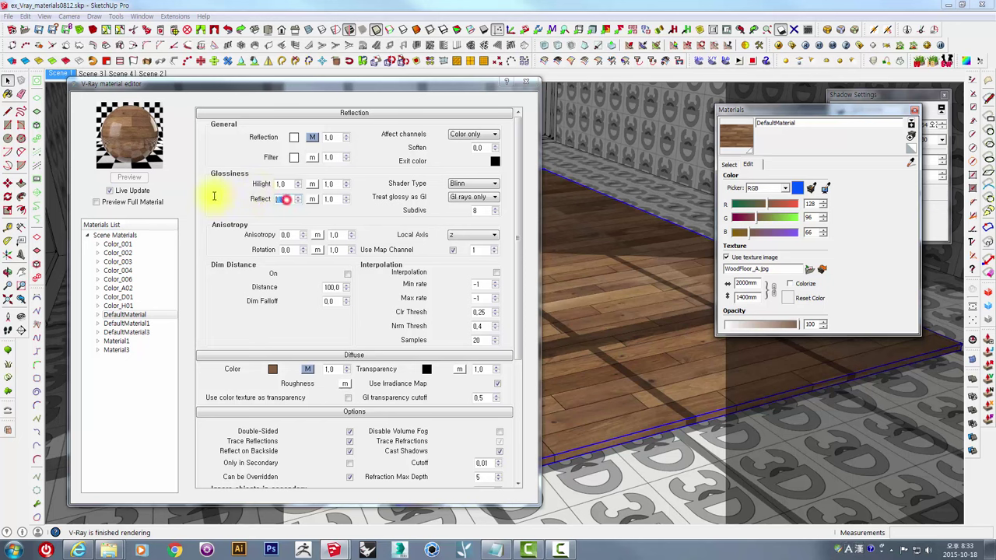
type("5")
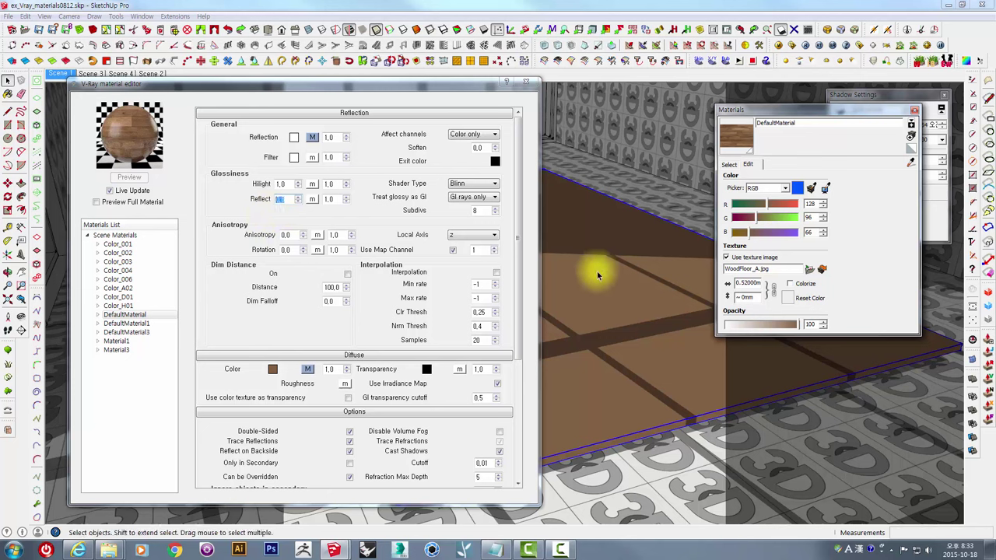
Restore the 2000mm texture width, close Materials, and render the scene again.
left_click(747, 285)
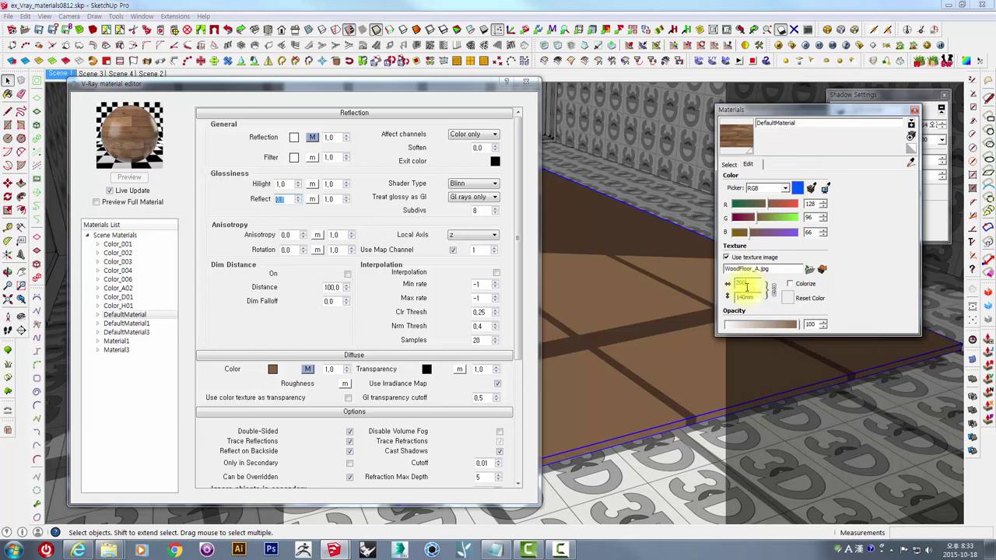
type("2000mm")
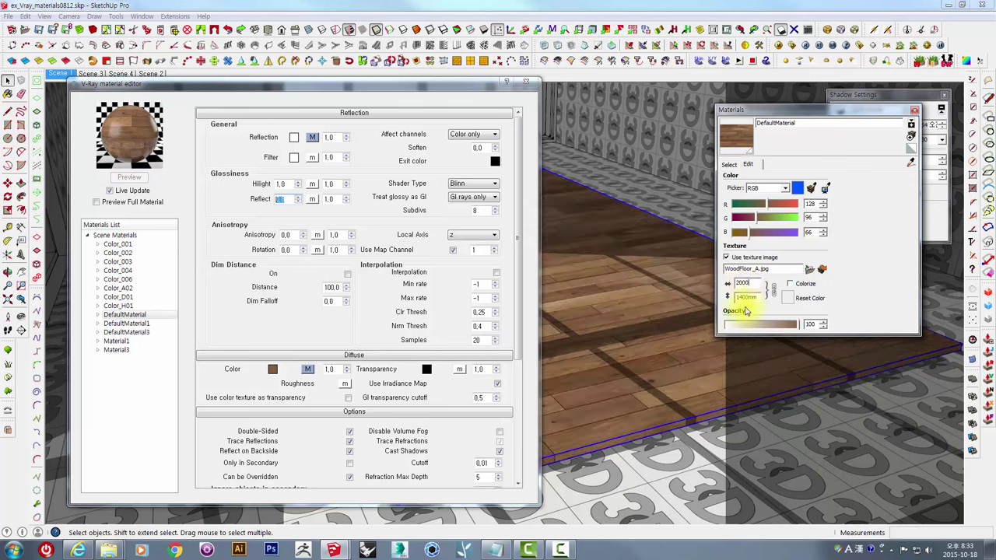
left_click(914, 110)
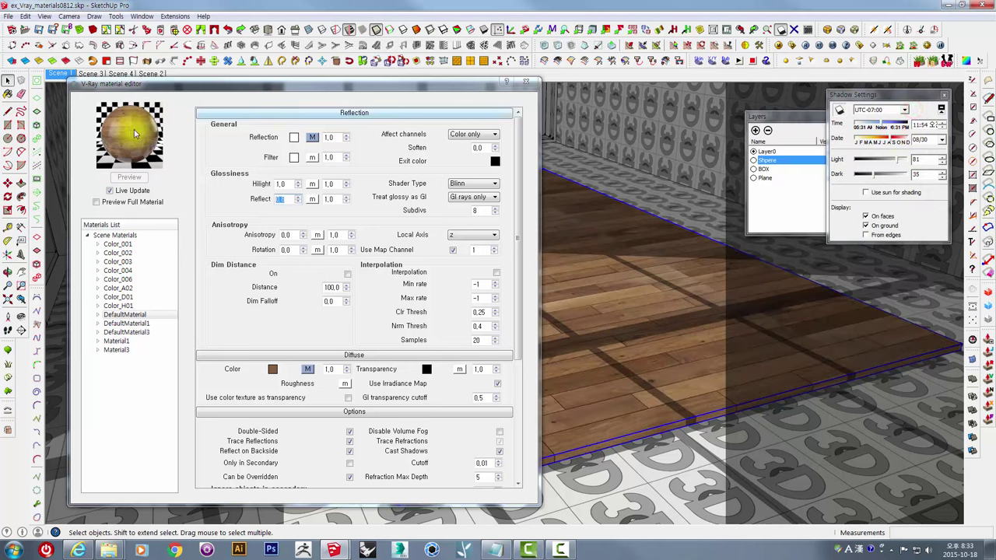
left_click_drag(212, 91, 199, 91)
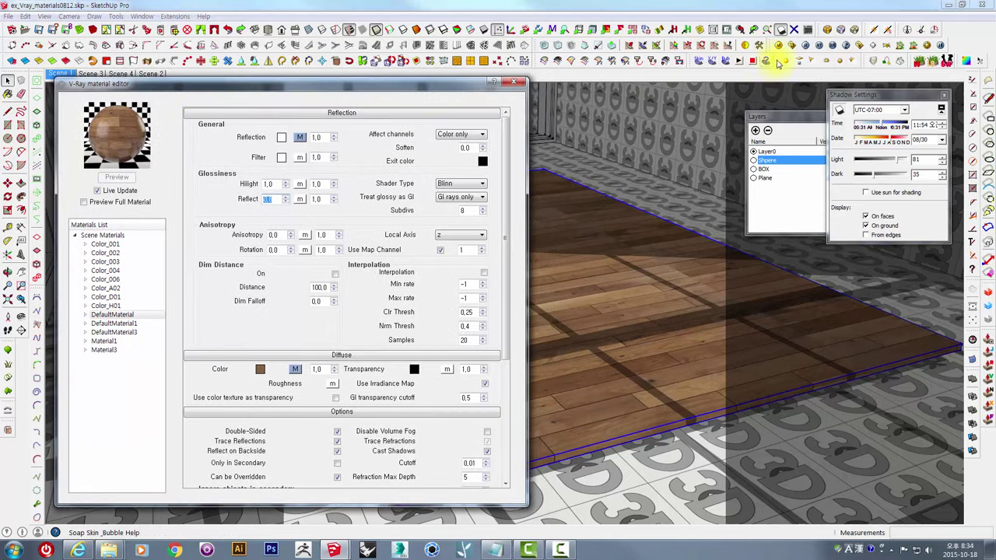
left_click(810, 46)
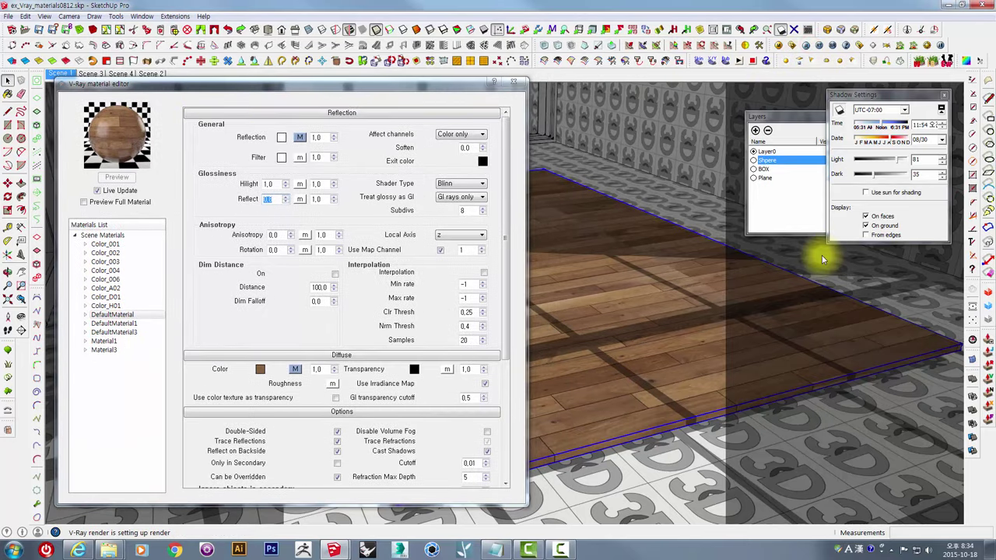
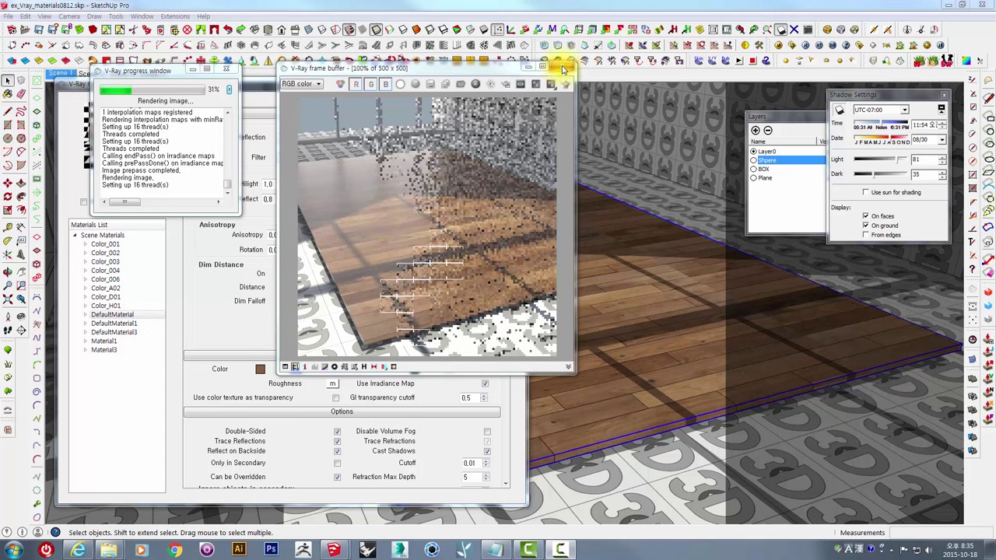
Close the render and try a mid-grey reflection filter colour, refreshing the material preview.
left_click(229, 70)
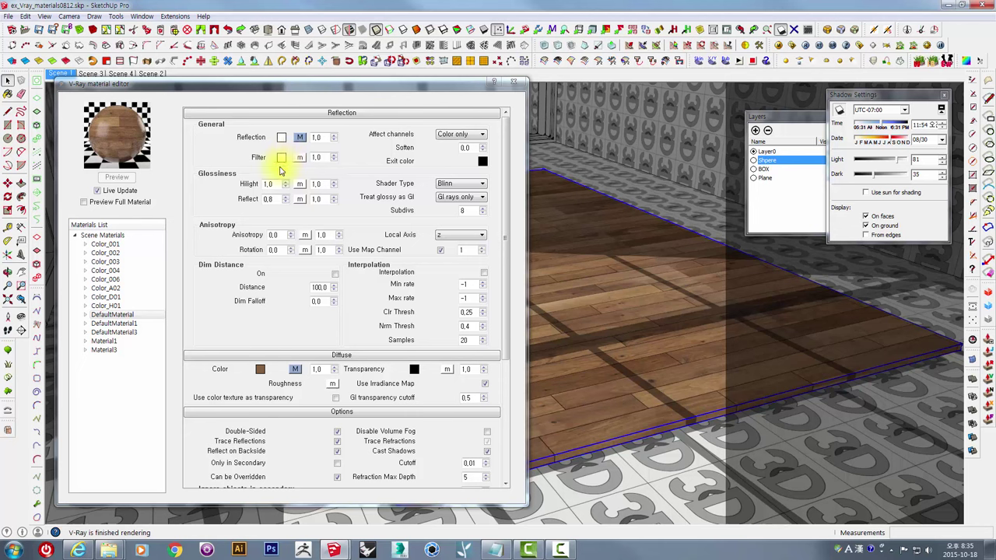
left_click(281, 158)
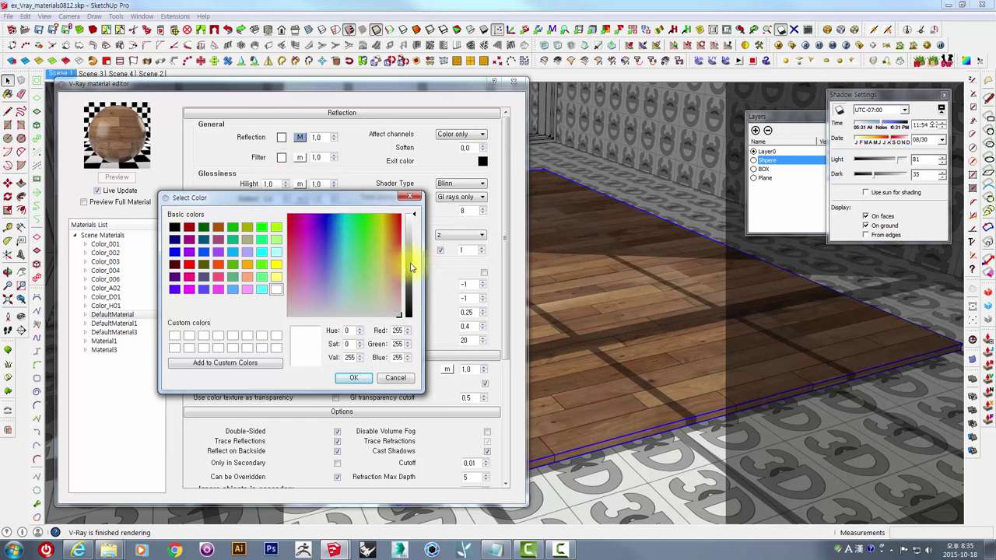
left_click_drag(410, 264, 408, 288)
left_click(354, 378)
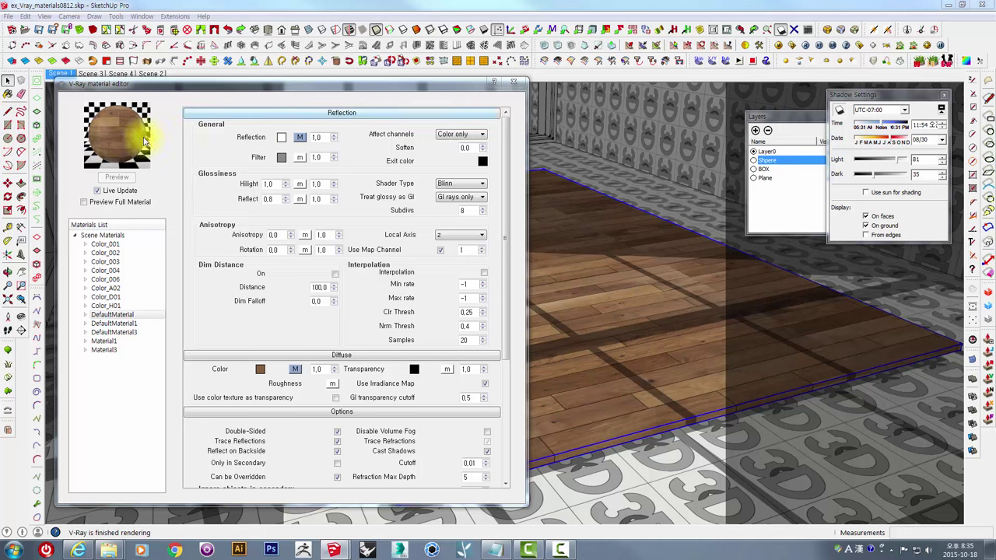
left_click(119, 123)
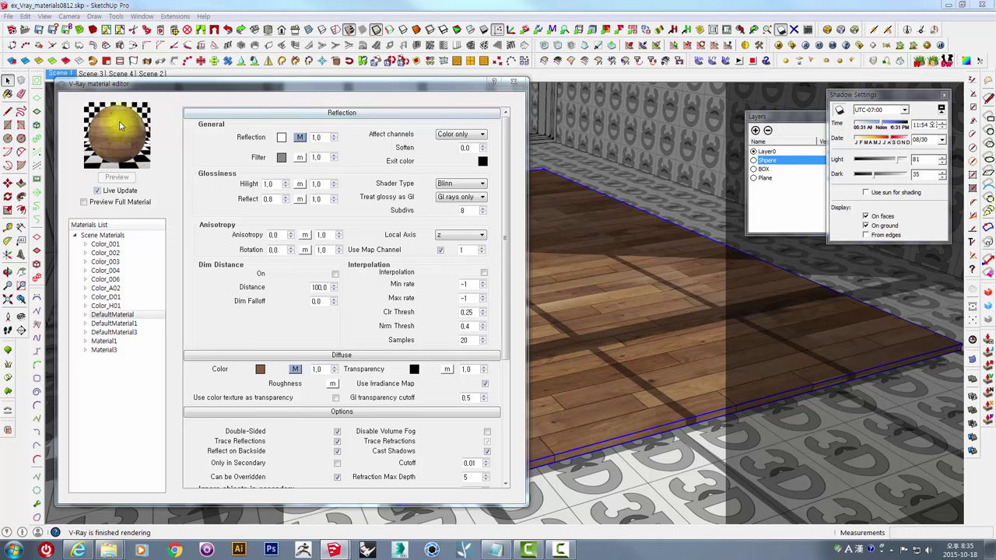
Switch on the reflection map and set the reflection filter to pure white (255,255,255).
left_click(282, 159)
left_click_drag(407, 295, 407, 319)
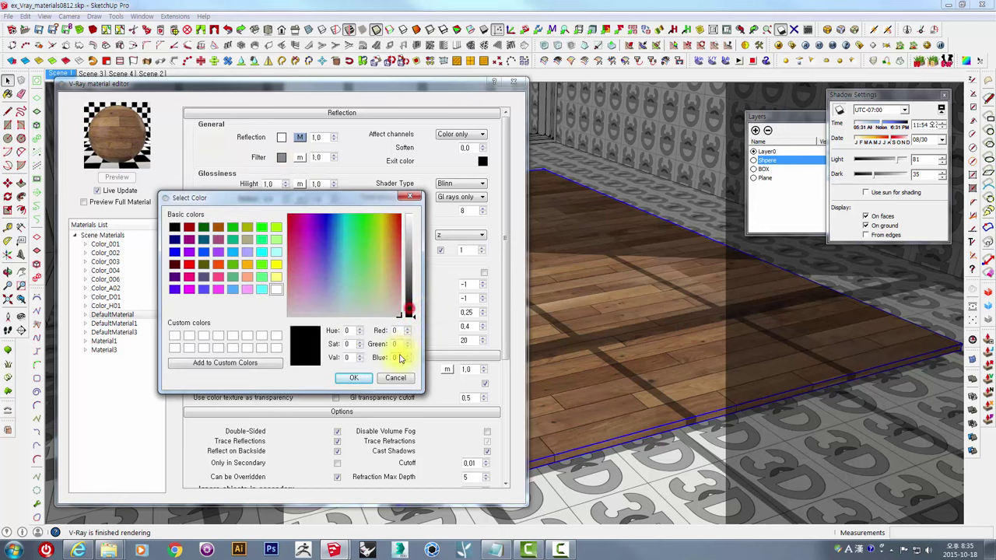
left_click(354, 379)
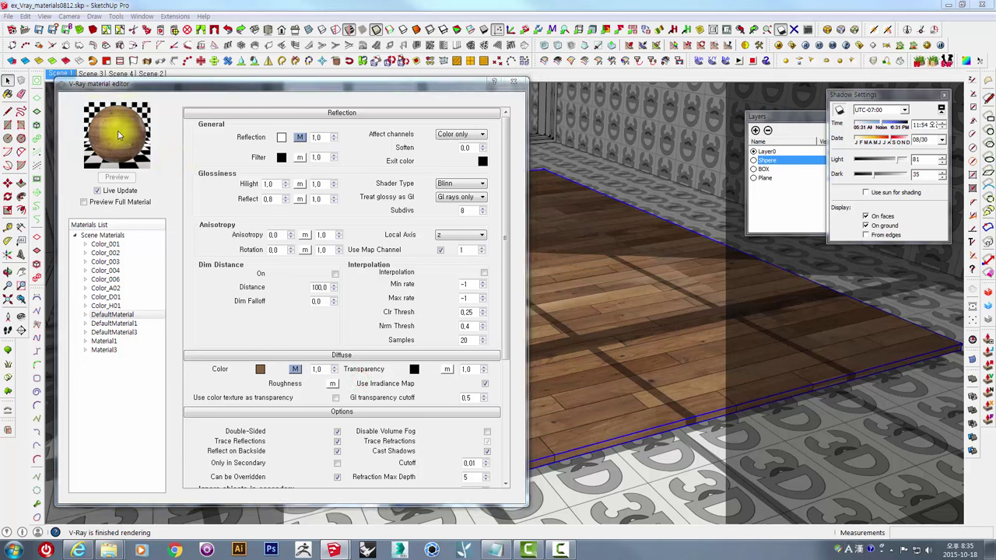
left_click(299, 137)
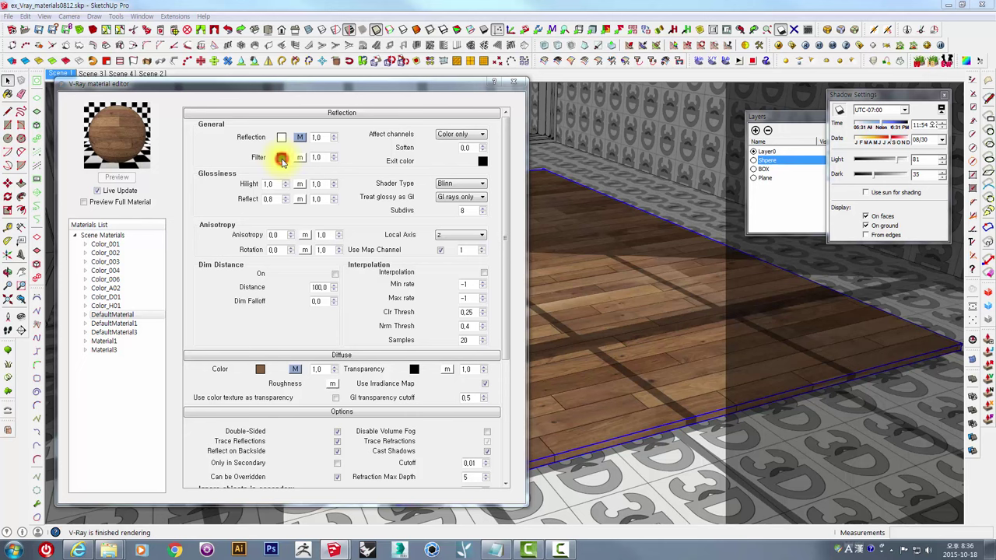
left_click(282, 158)
left_click_drag(408, 225, 409, 204)
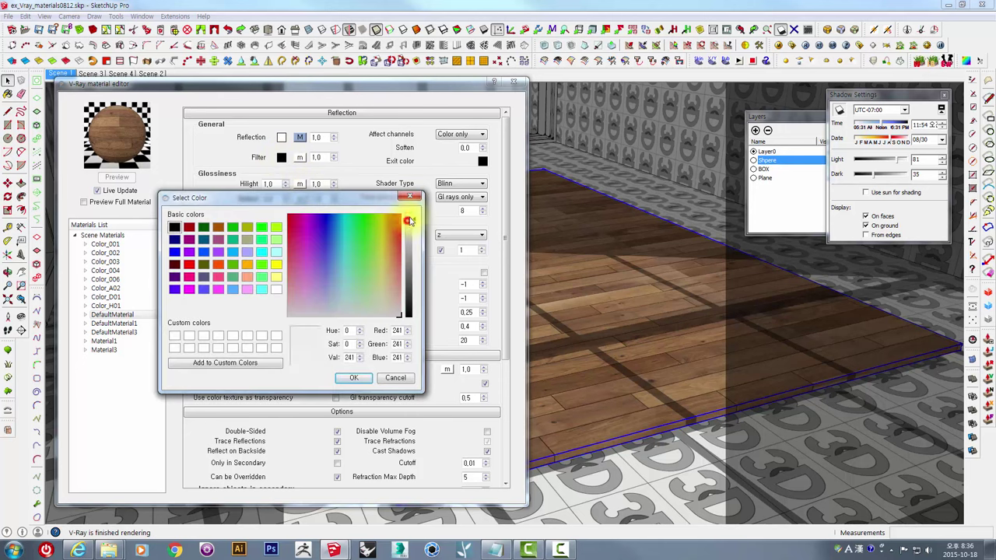
left_click(357, 378)
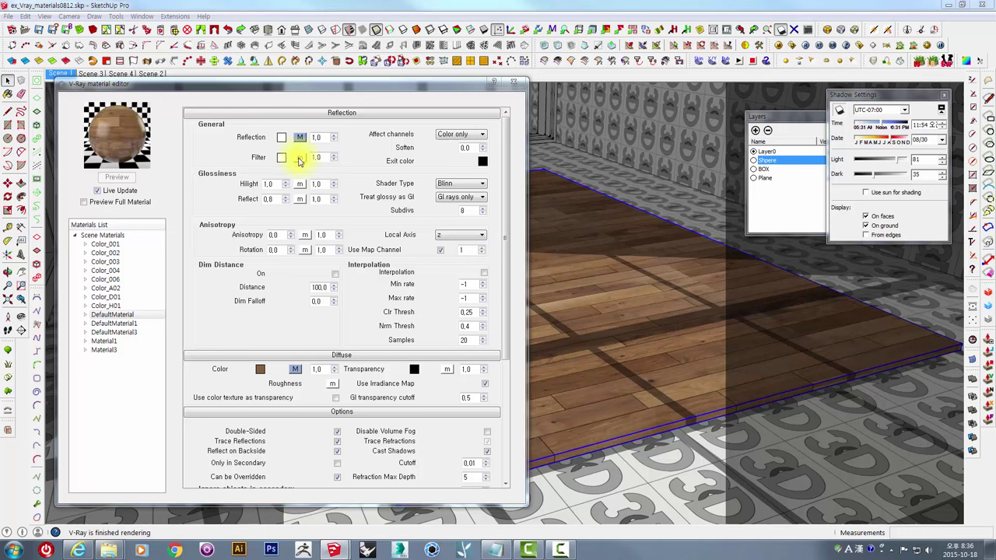
Add a TexBitmap filter map using WoodFloor_A_Reflect.jpg from the Materials folder, and accept it.
left_click(300, 158)
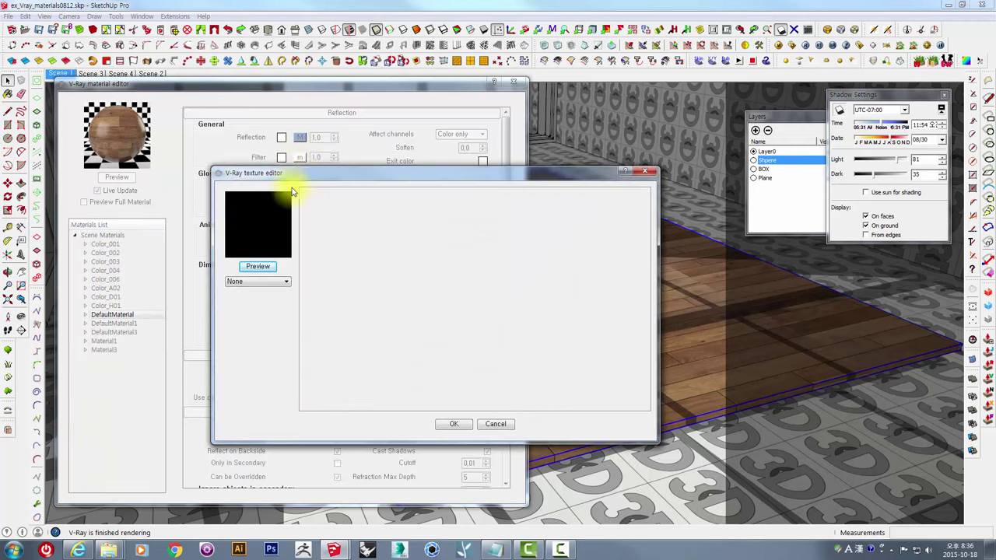
left_click(245, 286)
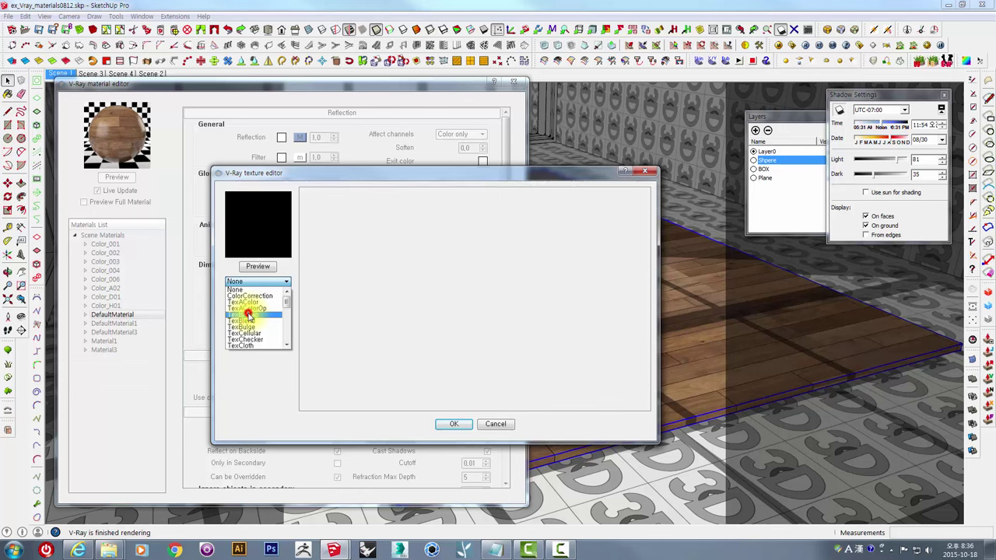
left_click(248, 314)
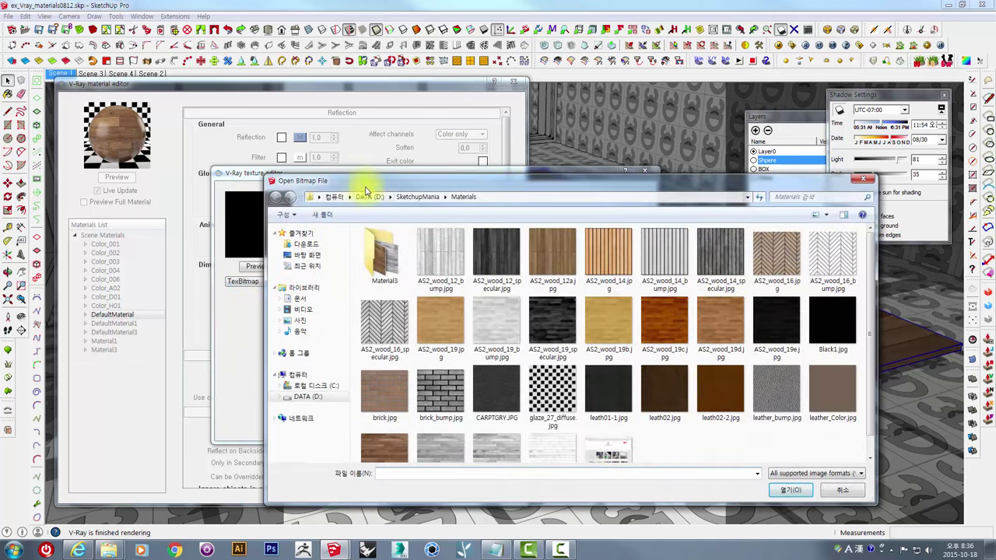
left_click_drag(366, 187, 333, 80)
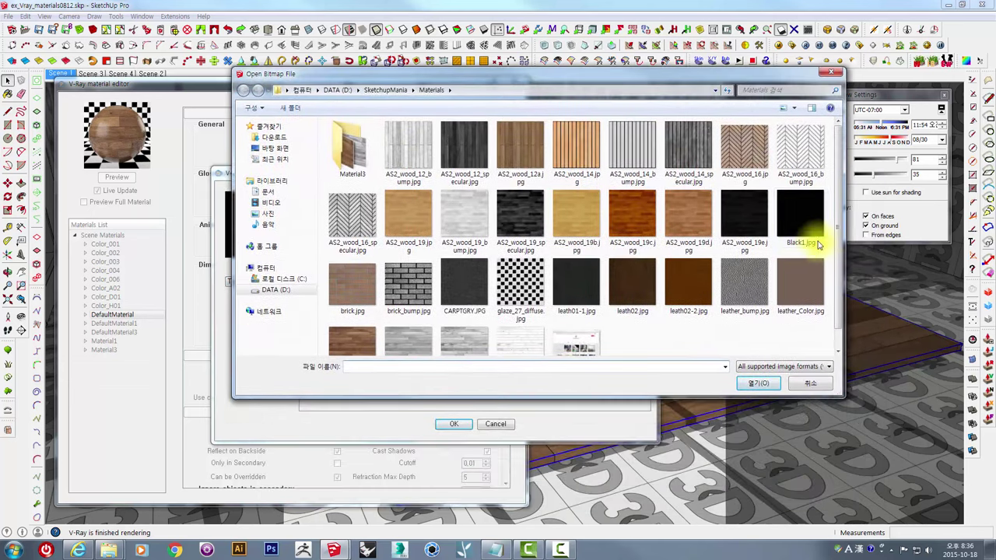
scroll(833, 253, "down", 1)
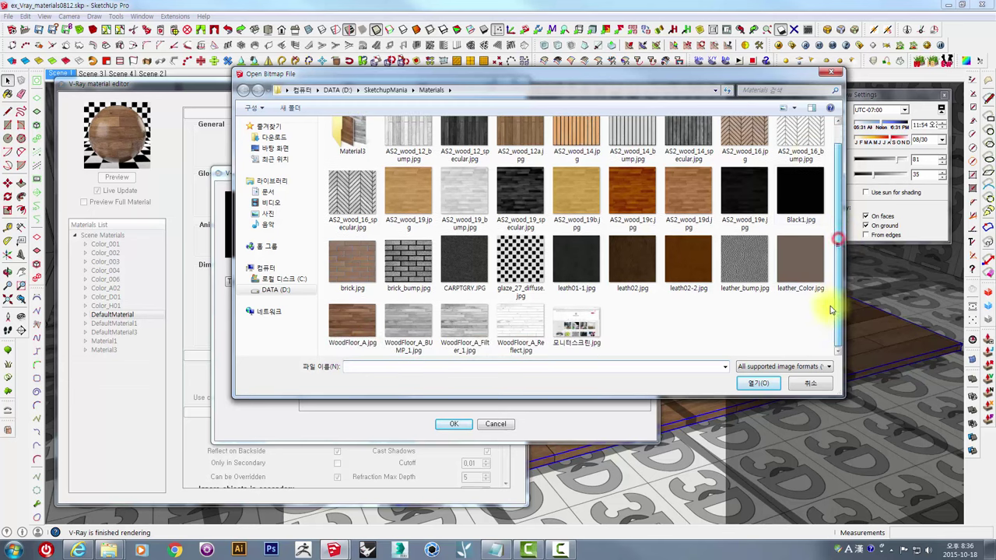
left_click(795, 108)
left_click(817, 134)
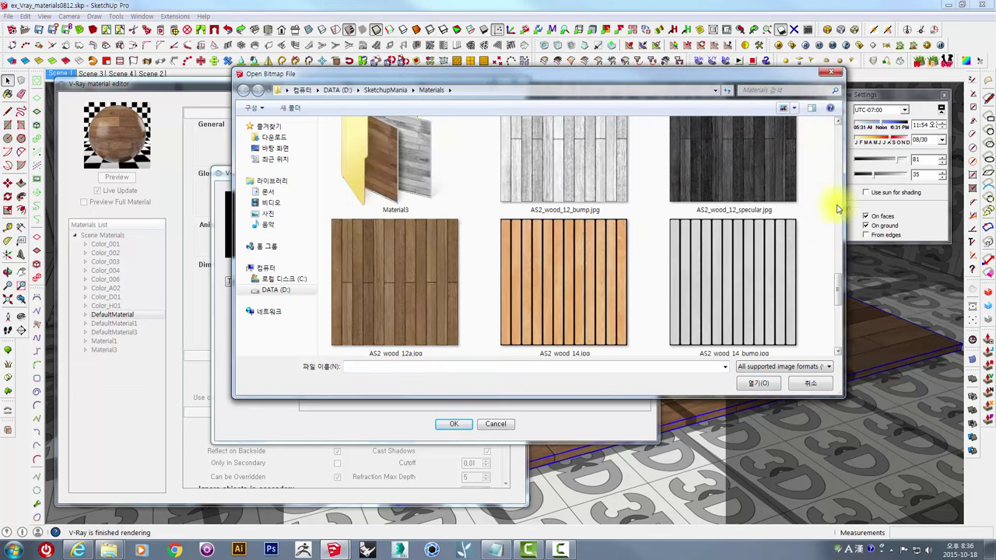
scroll(838, 285, "down", 5)
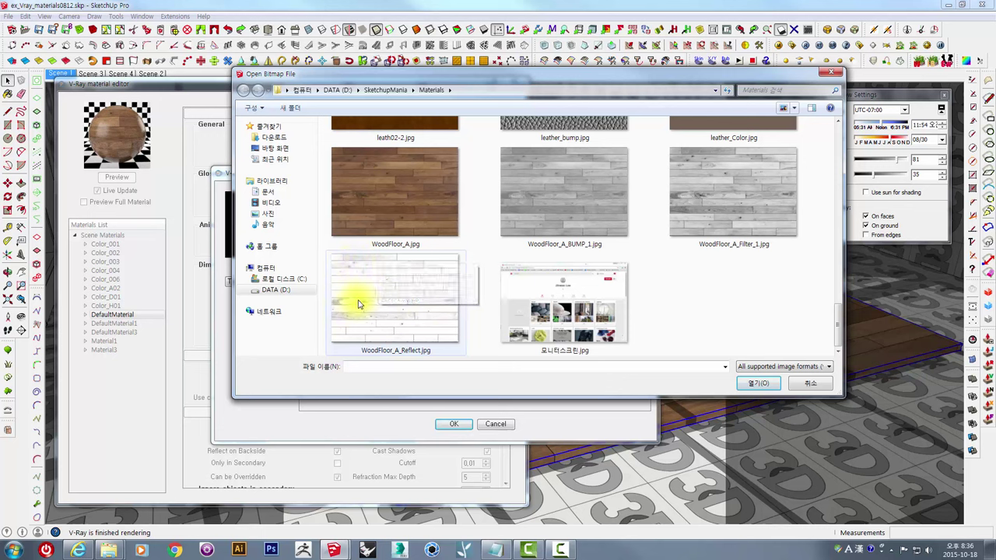
left_click(442, 295)
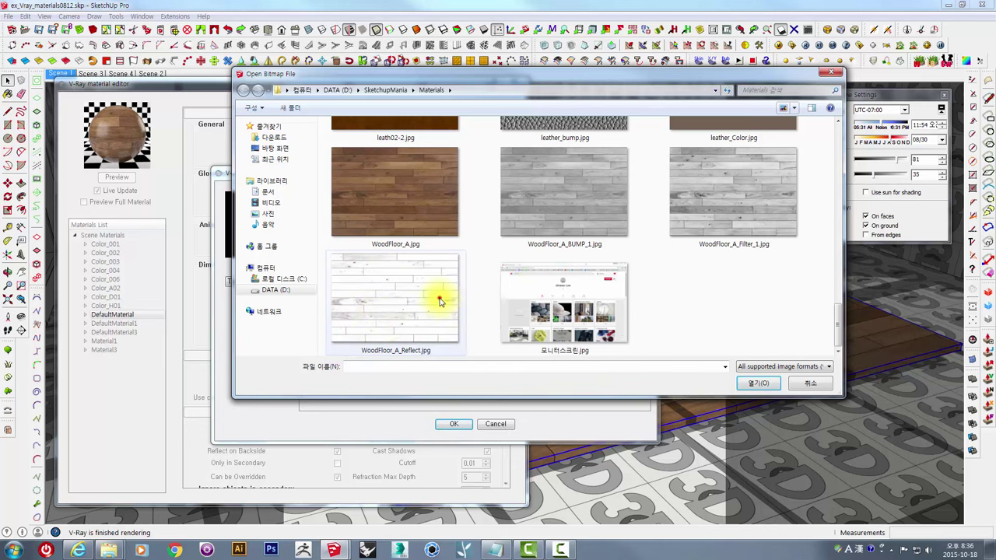
left_click(752, 382)
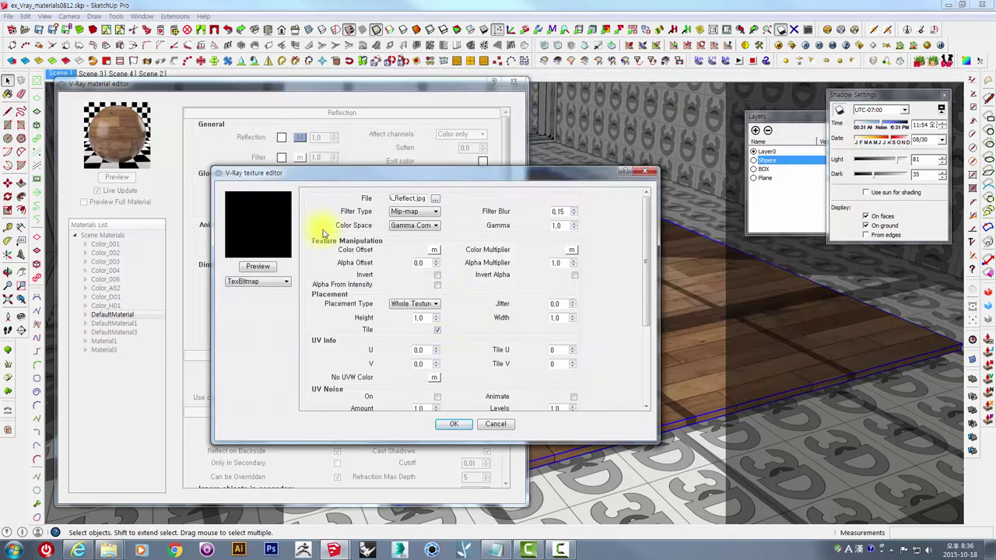
left_click(452, 426)
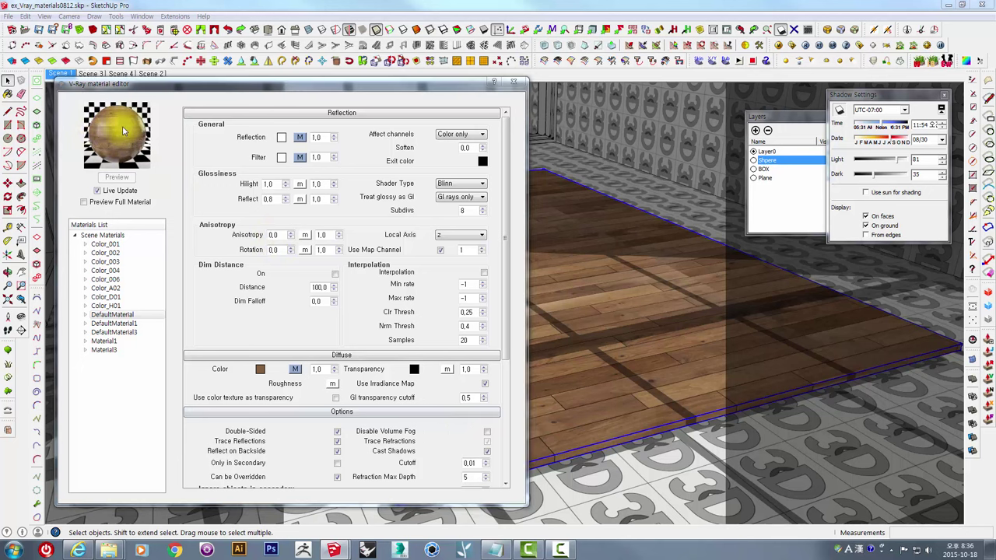
Start a test render; put the preview right, progress window top-left, material editor right.
left_click(806, 45)
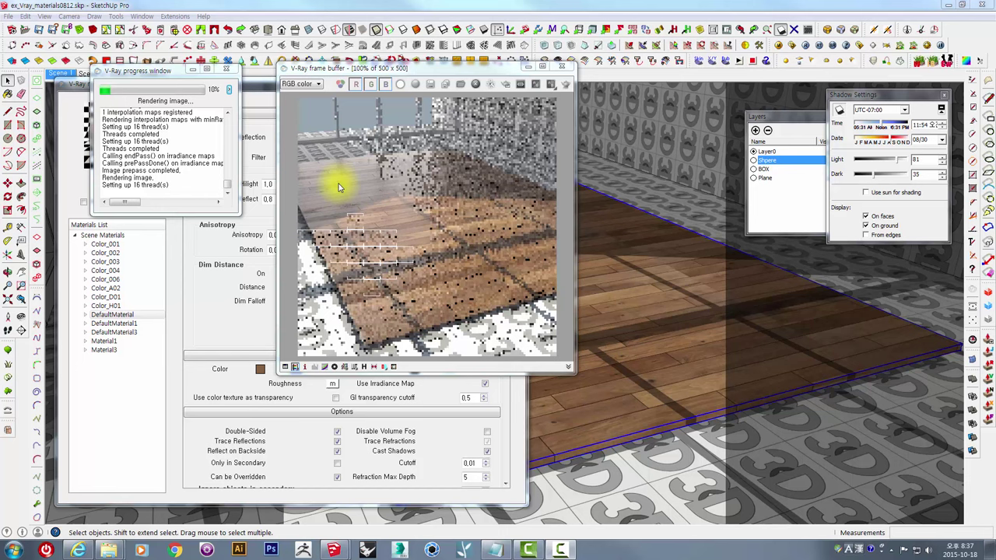
left_click(356, 68)
left_click_drag(458, 69, 753, 64)
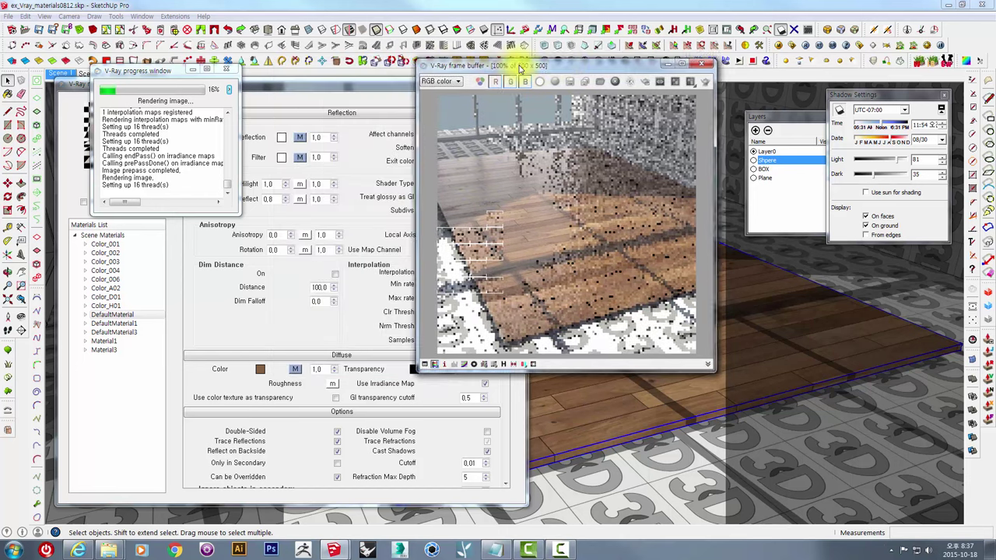
left_click(155, 71)
left_click_drag(154, 71, 72, 36)
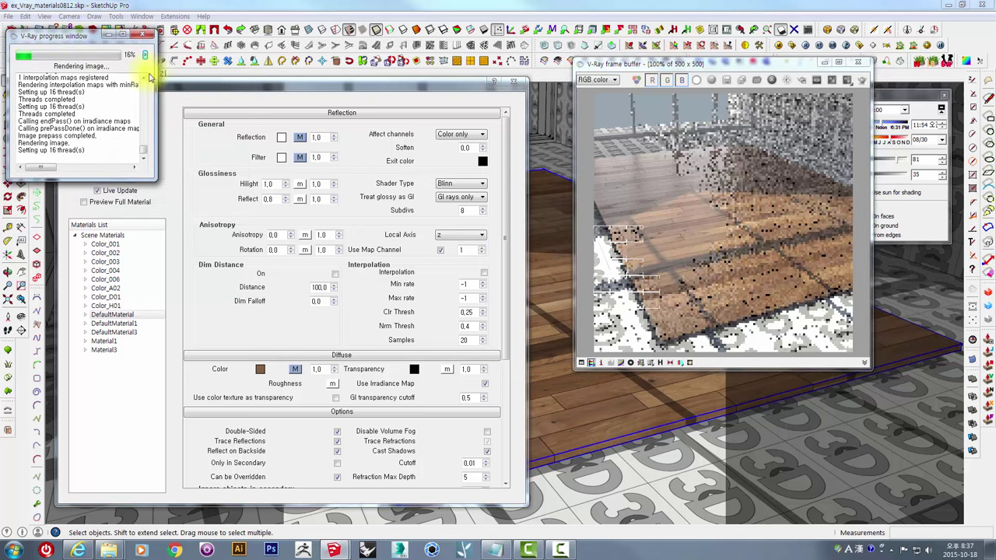
left_click(207, 81)
mouse_move(245, 81)
left_mouse_down()
mouse_move(304, 74)
mouse_move(257, 75)
left_mouse_up()
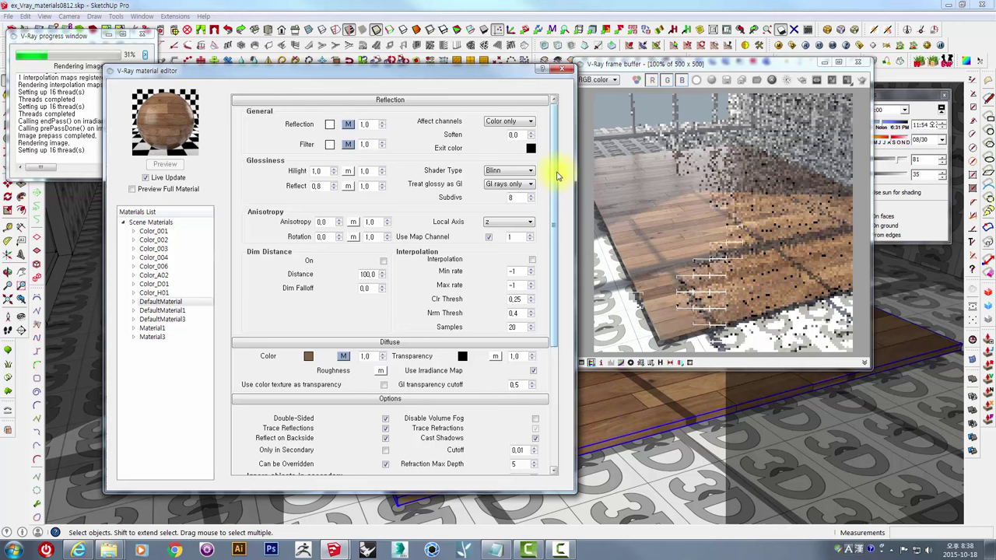
scroll(557, 176, "down", 1)
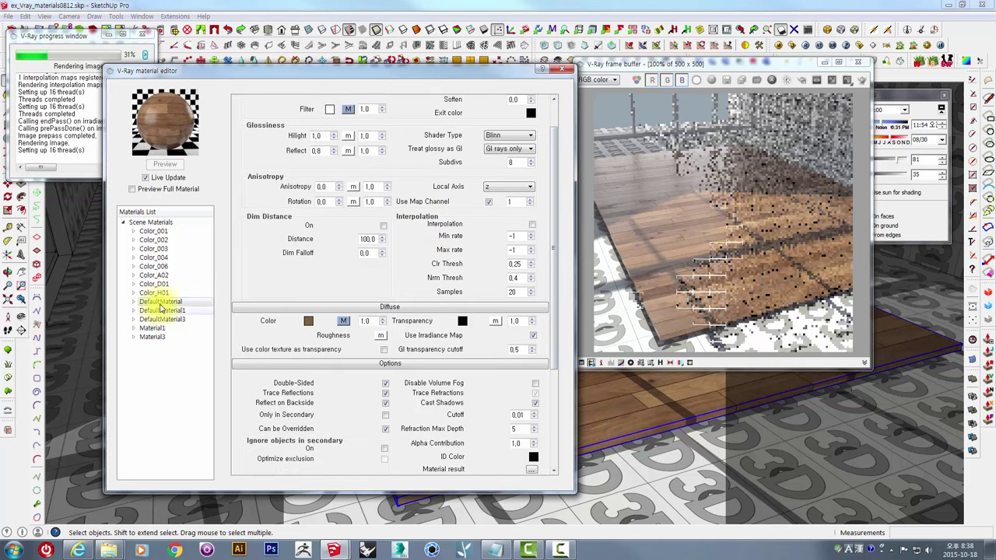
right_click(176, 302)
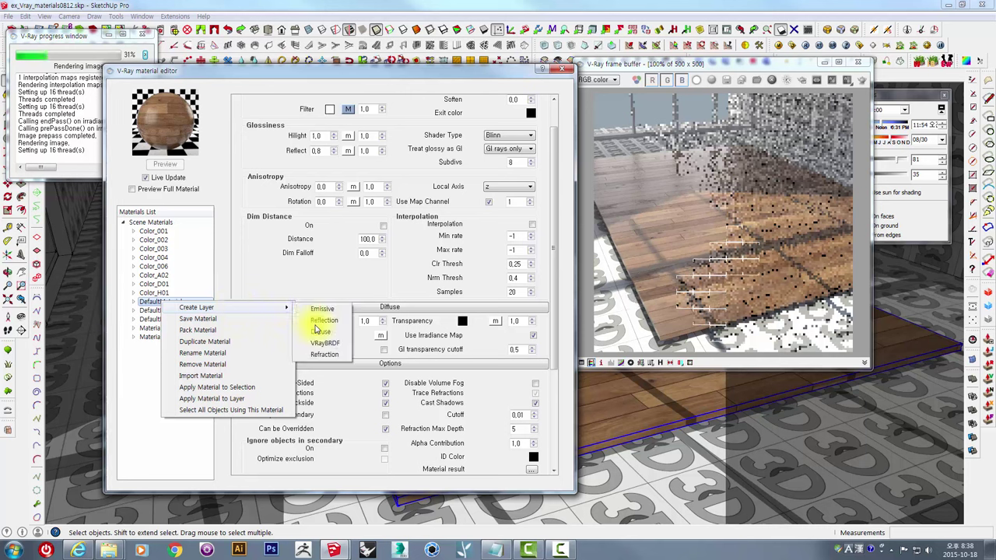
mouse_move(197, 308)
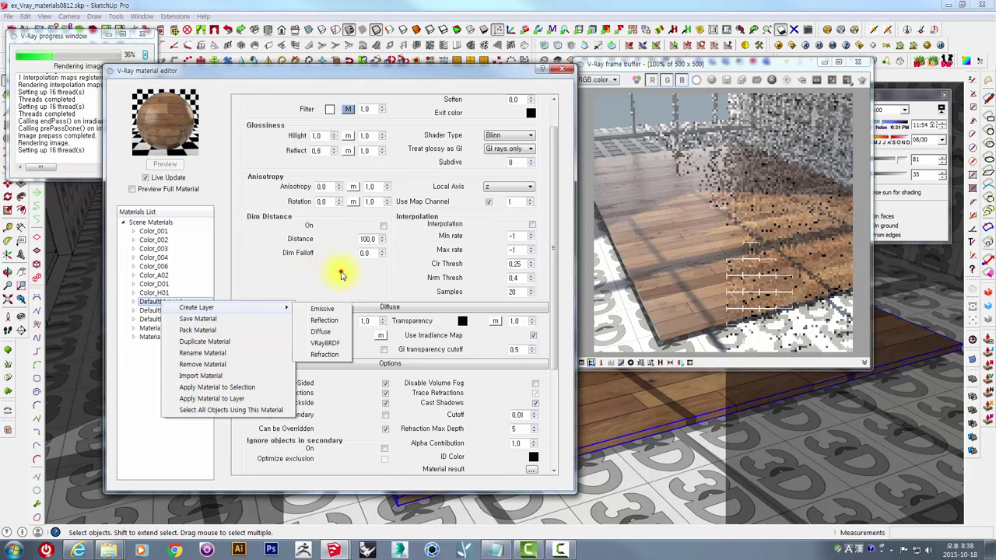
left_click(340, 274)
mouse_move(557, 273)
left_mouse_down()
mouse_move(575, 387)
mouse_move(303, 362)
left_mouse_up()
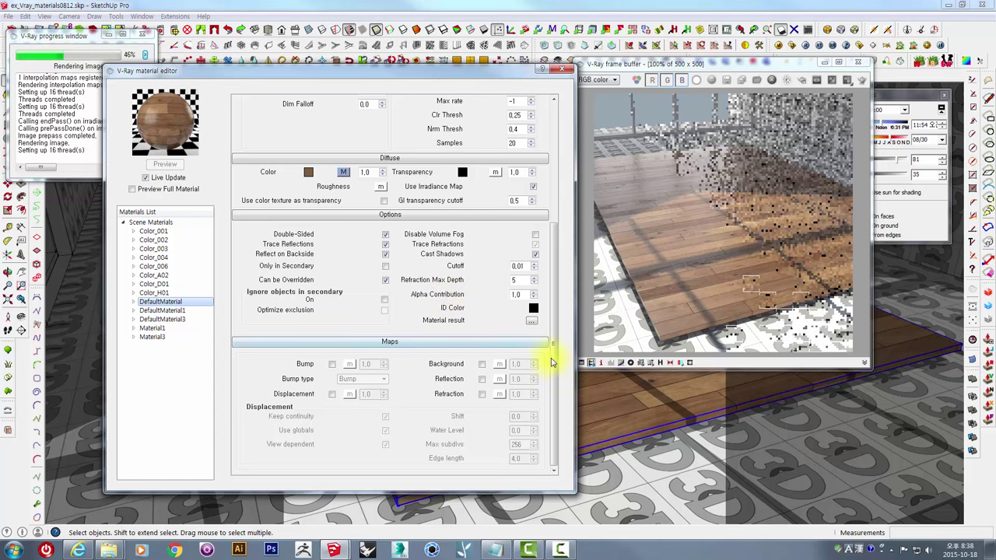
mouse_move(550, 362)
left_mouse_down()
mouse_move(576, 241)
mouse_move(593, 230)
left_mouse_up()
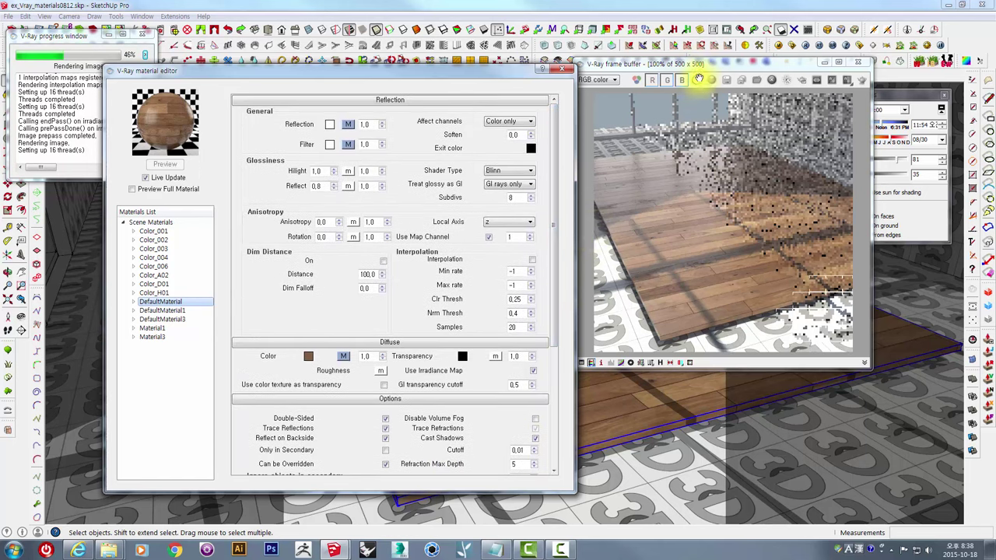
left_click_drag(701, 67, 603, 69)
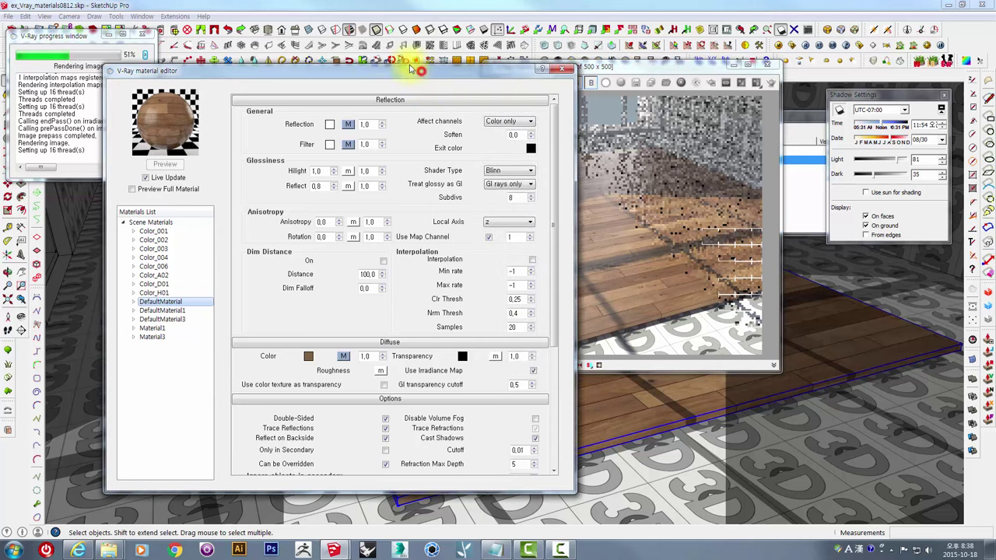
left_click(424, 70)
left_click_drag(346, 56, 344, 51)
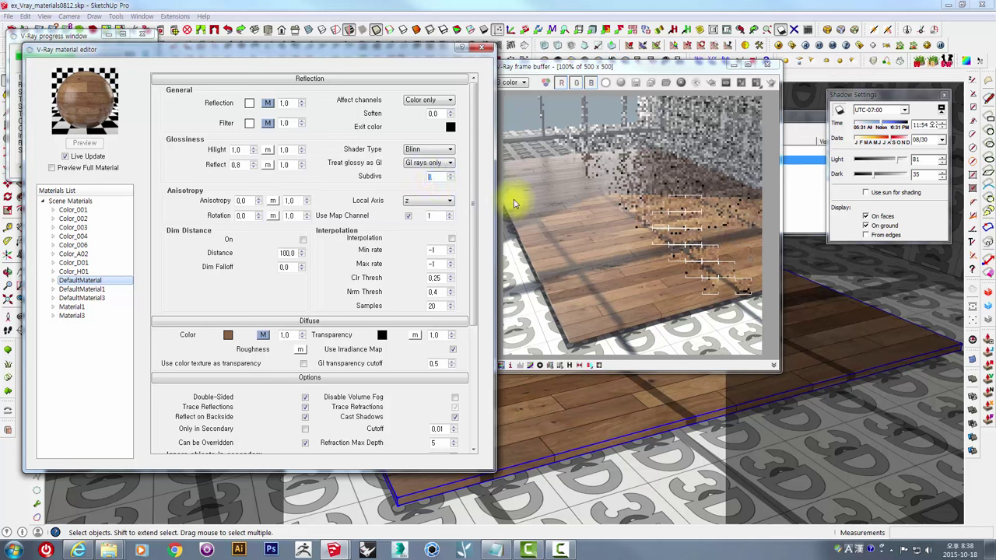
Reposition the render preview window and bring the V-Ray material editor forward.
mouse_move(471, 216)
left_mouse_down()
mouse_move(480, 343)
mouse_move(478, 328)
left_mouse_up()
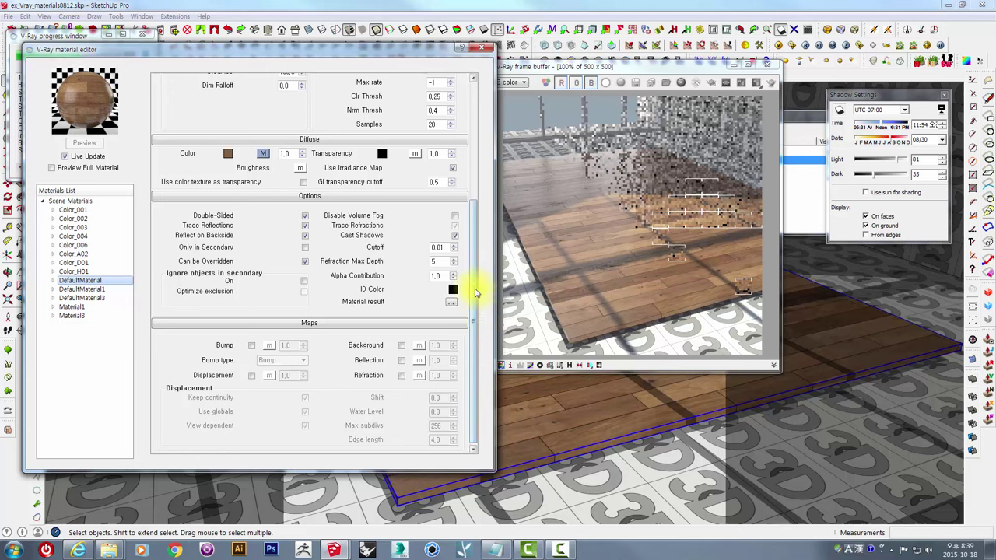
mouse_move(473, 290)
left_mouse_down()
mouse_move(483, 207)
mouse_move(470, 148)
left_mouse_up()
left_click_drag(534, 67, 571, 74)
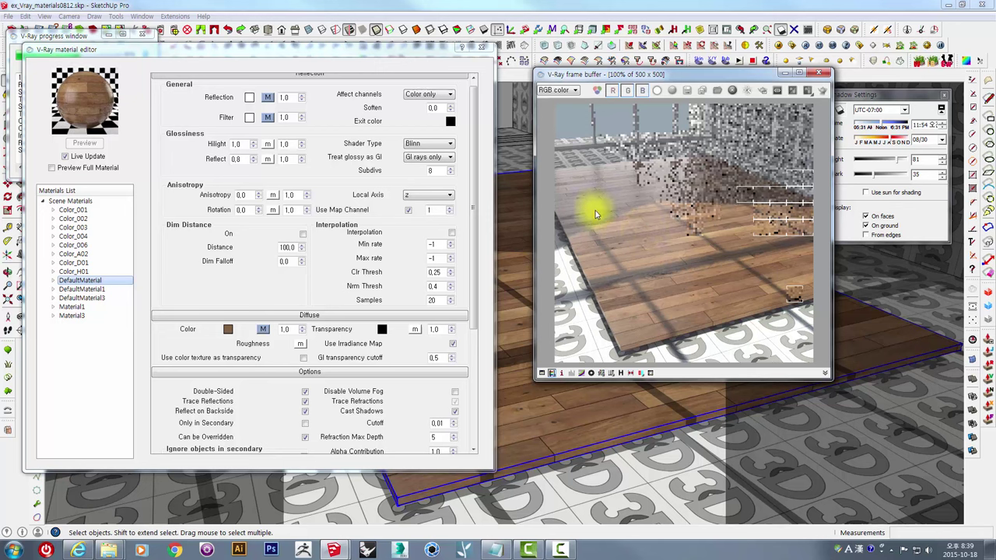
left_click_drag(667, 77, 518, 63)
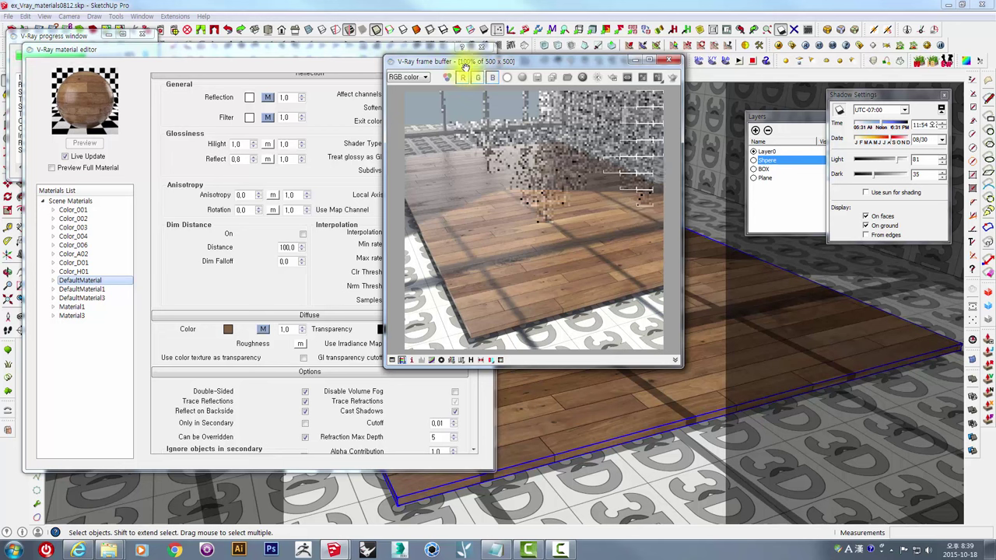
left_click_drag(467, 63, 655, 67)
left_click(438, 170)
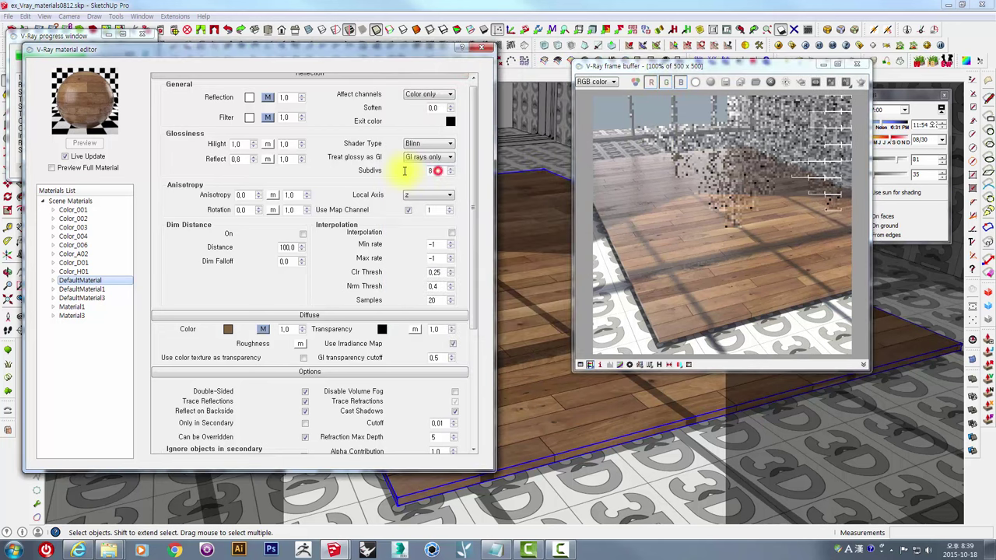
Select the reflection Subdivs field, then switch to the Color_H01 glass material.
left_click(438, 169)
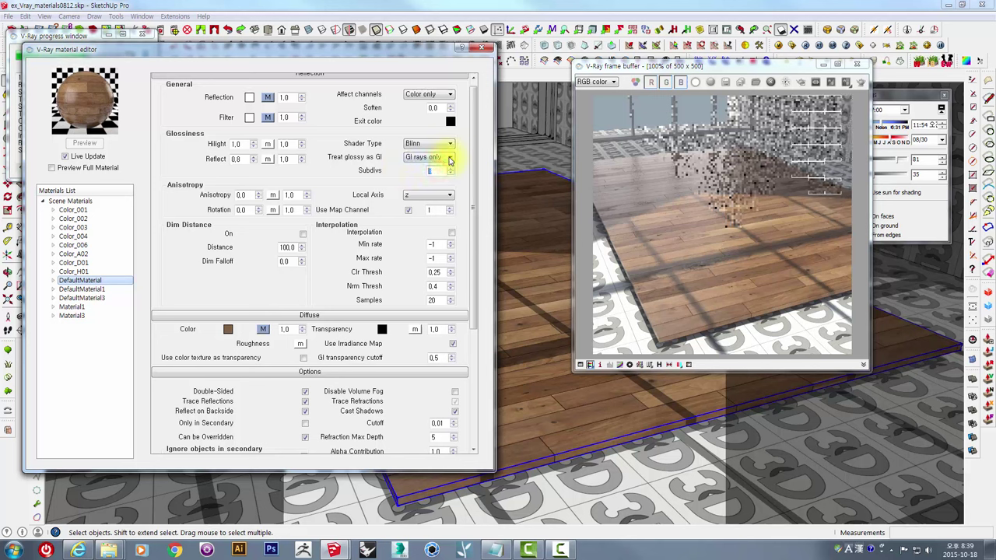
key("Tab")
left_click(438, 170)
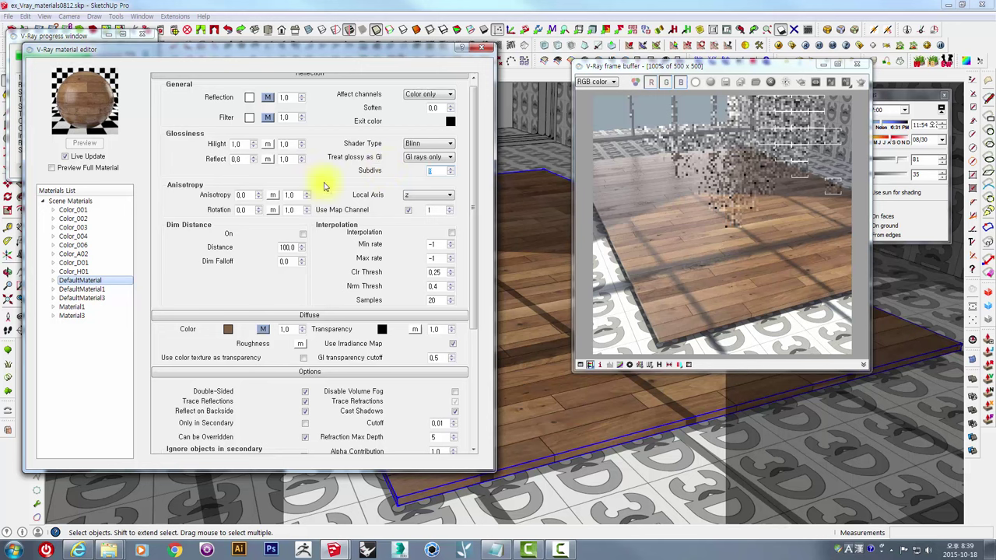
left_click(78, 271)
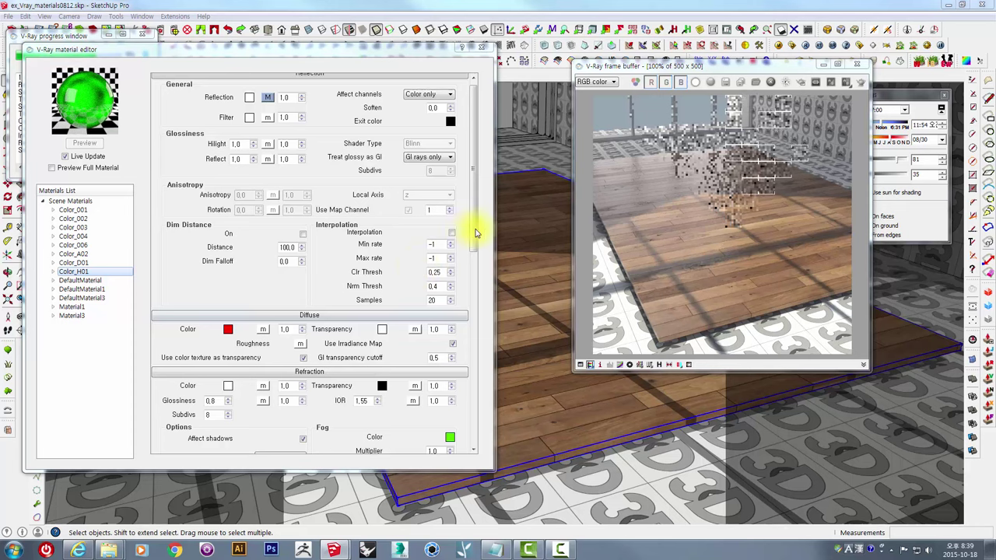
Set Color_H01 refraction glossiness to 0.8 and refraction subdivs to 36.
left_click_drag(475, 231, 469, 329)
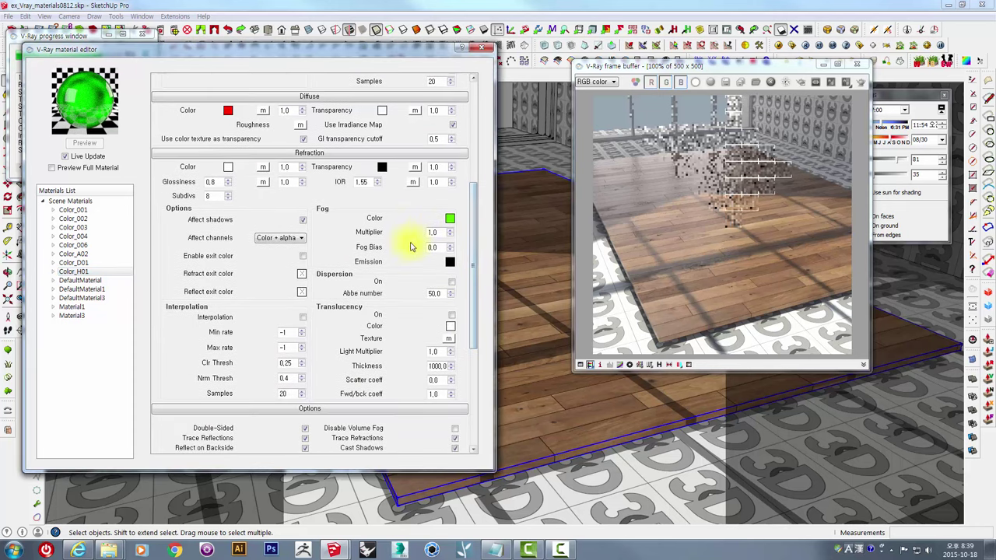
type("0.8")
left_click(217, 196)
left_click(218, 198)
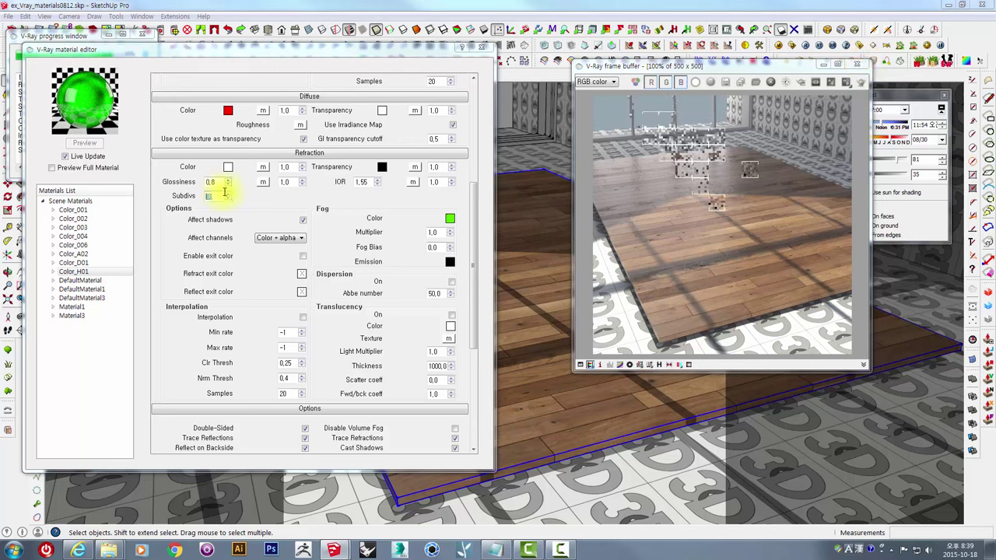
type("36")
left_click(696, 118)
Rearrange the render preview and material editor while the render finishes at 100%.
left_click_drag(712, 71, 666, 74)
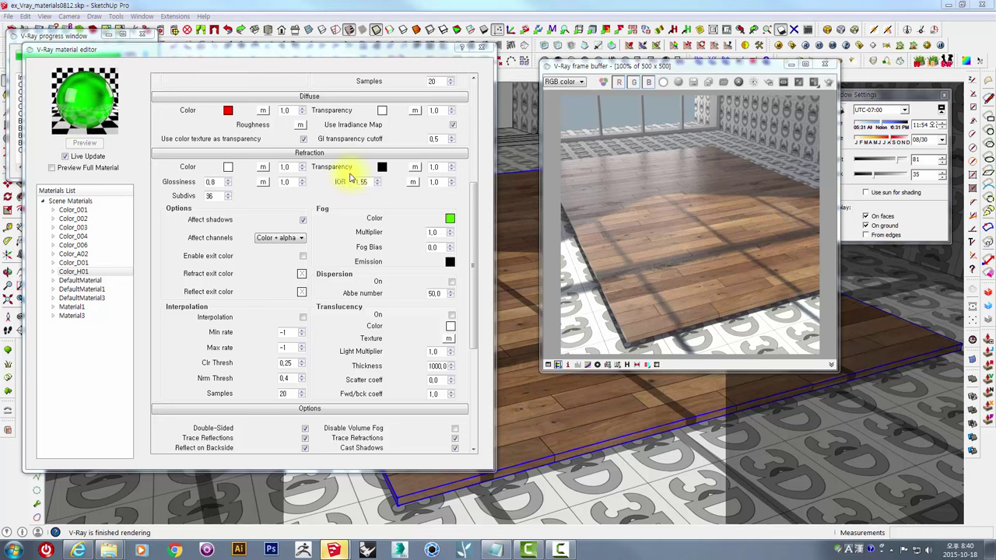
left_click(477, 208)
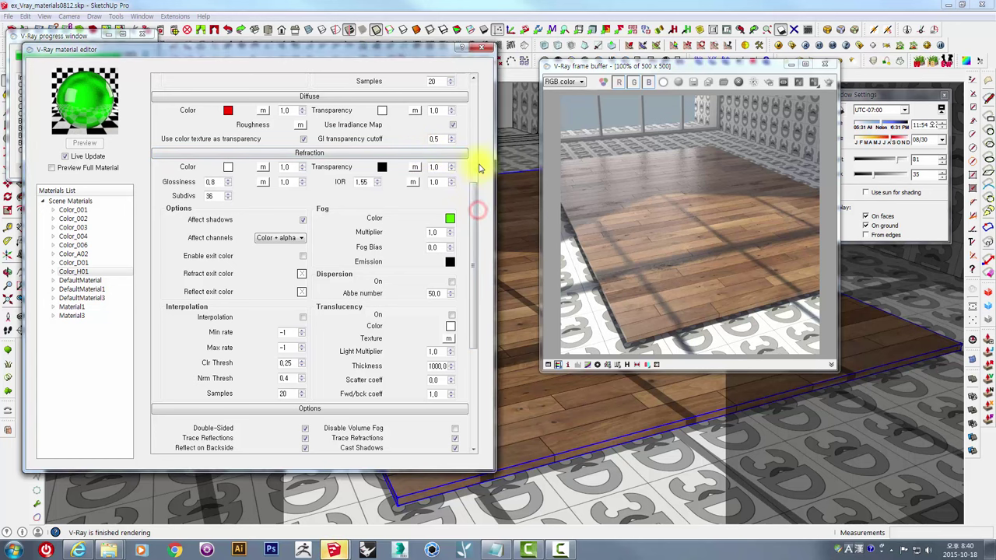
left_click_drag(479, 168, 492, 100)
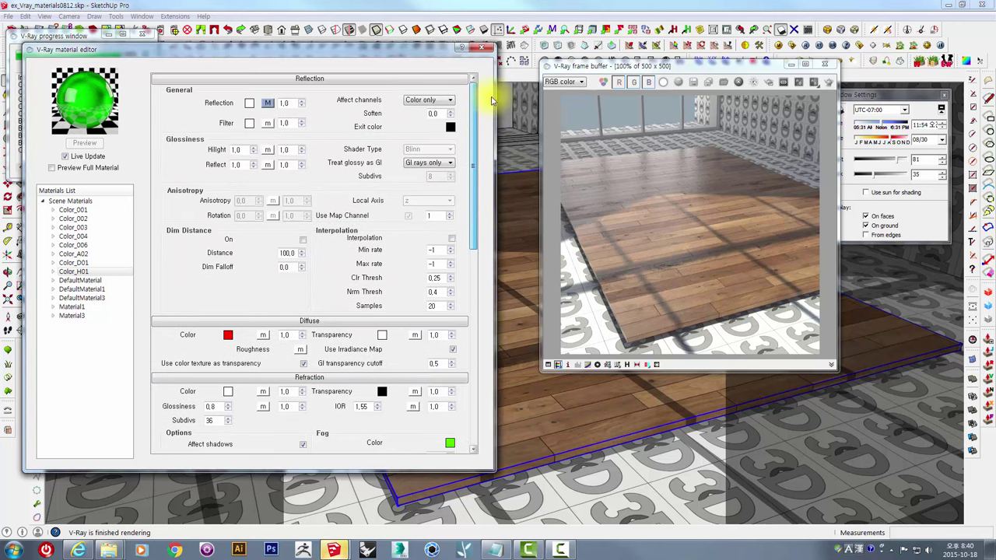
left_click_drag(189, 56, 336, 71)
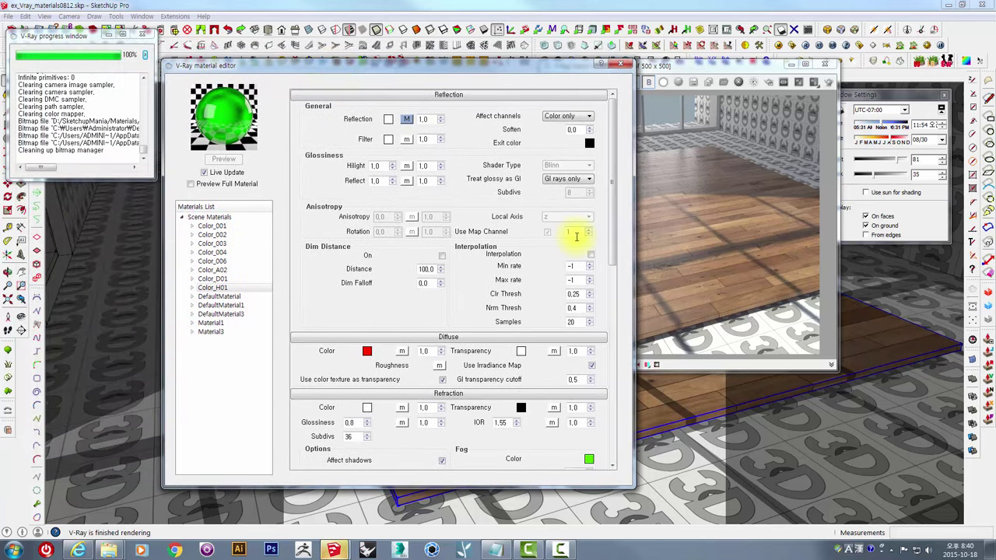